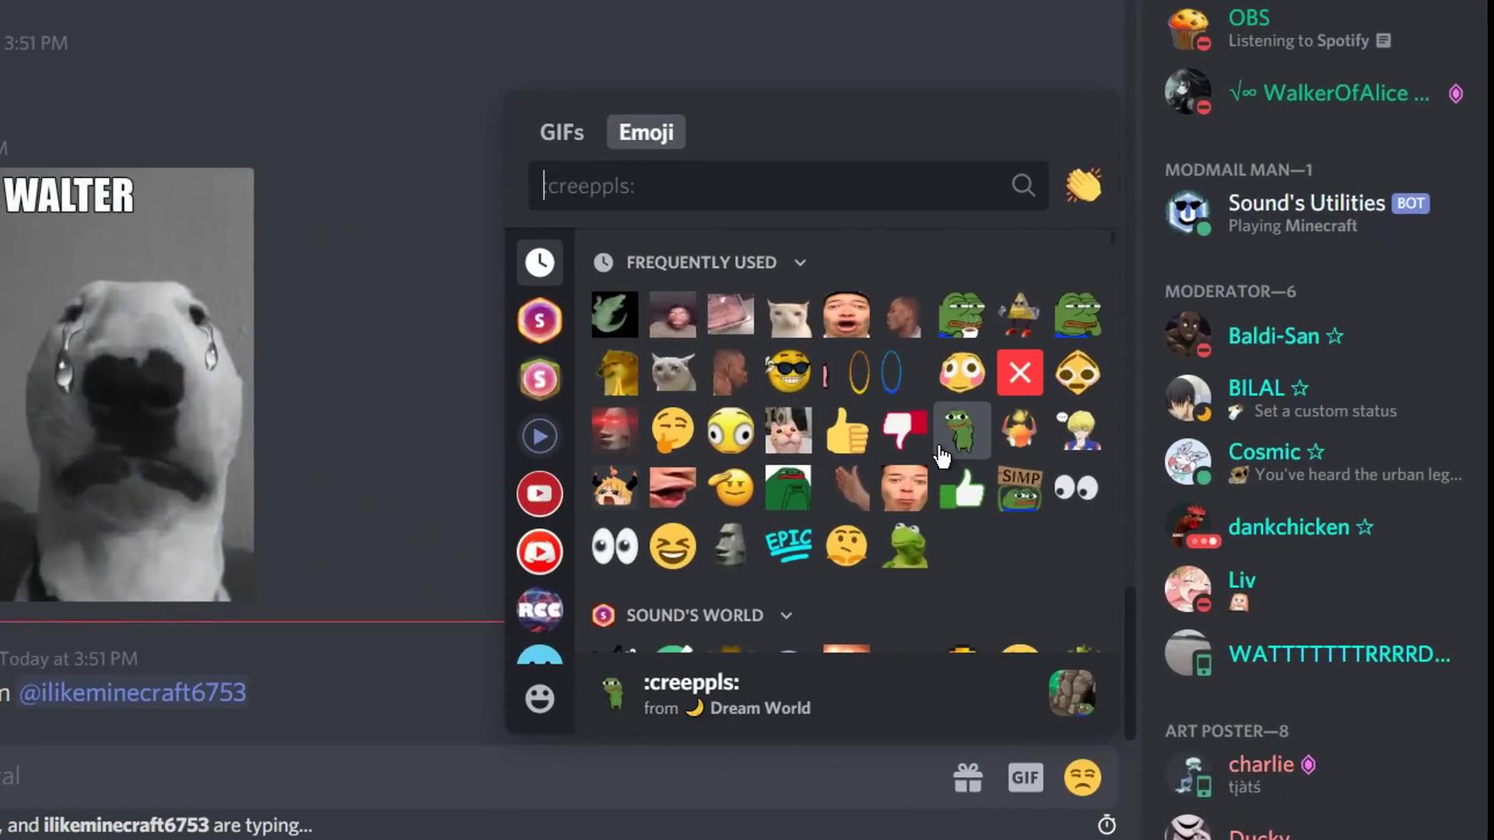
Browse the Sound's World server's custom emojis in the emoji picker as design examples
{"action": "scroll", "coordinate": [933, 428], "scroll_direction": "down", "scroll_amount": 3}
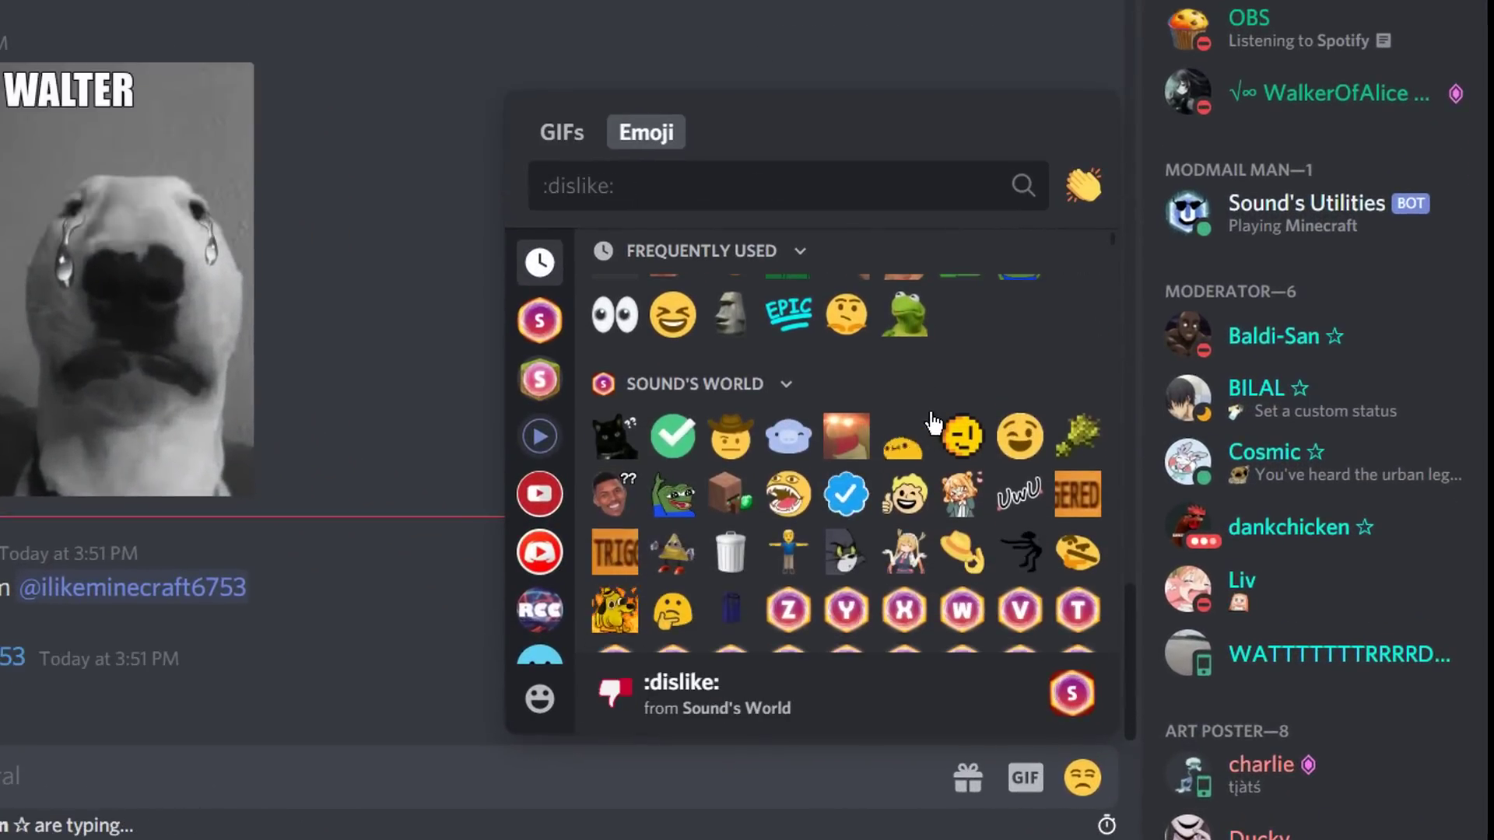
{"action": "scroll", "coordinate": [934, 426], "scroll_direction": "down", "scroll_amount": 2}
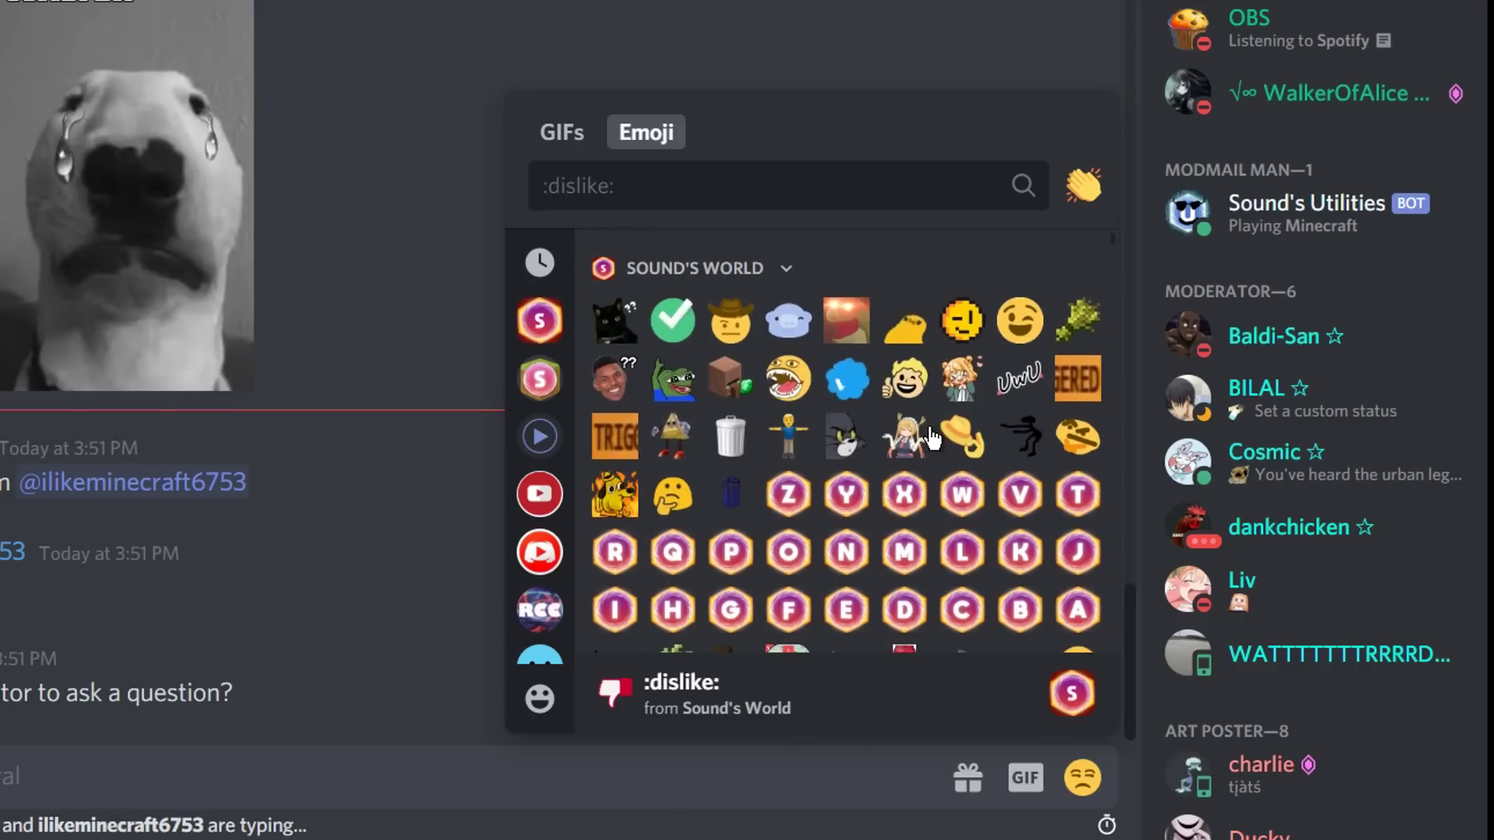
{"action": "scroll", "coordinate": [893, 447], "scroll_direction": "down", "scroll_amount": 2}
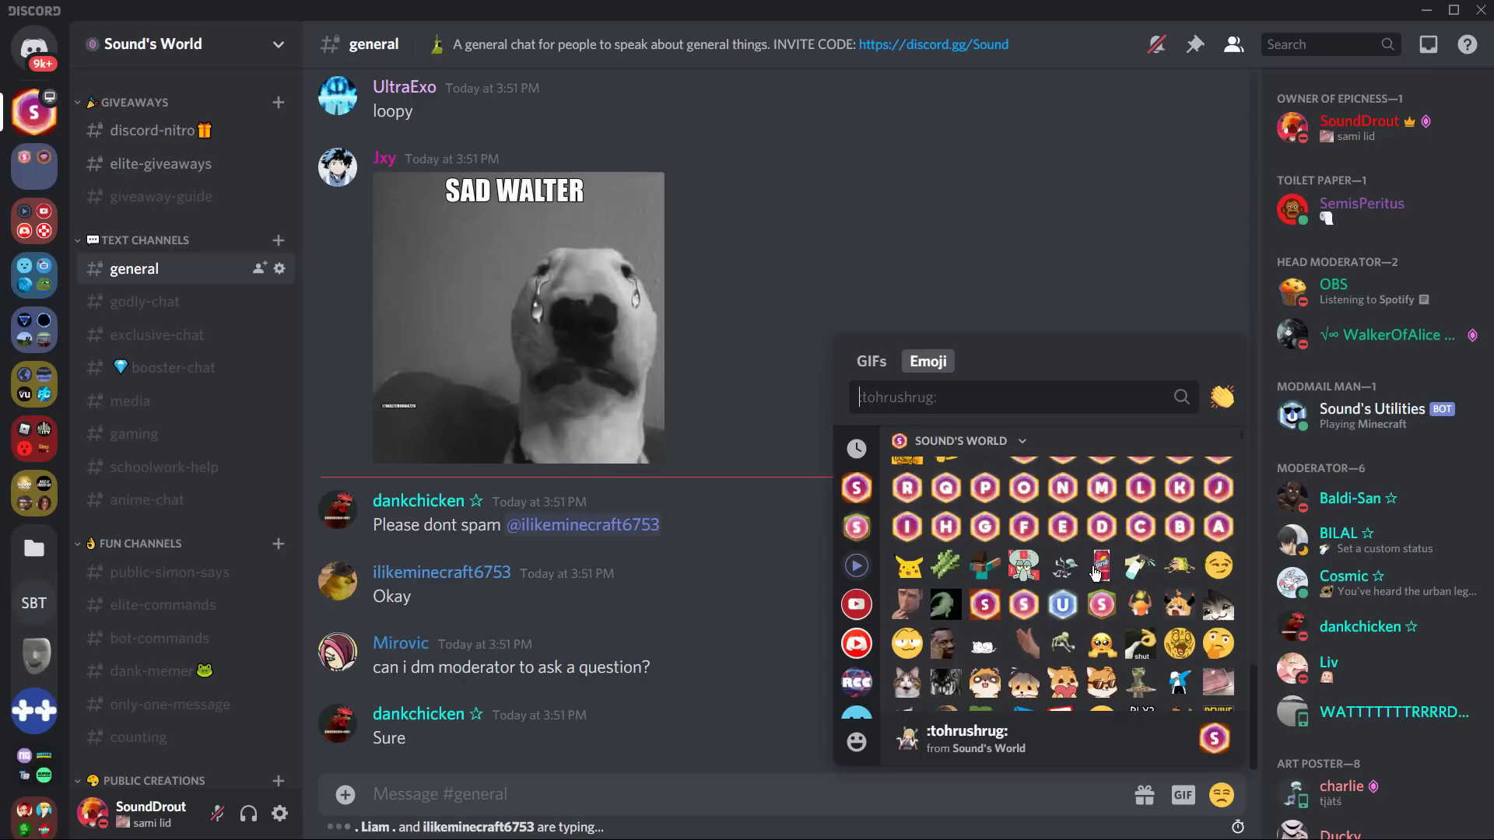
{"action": "scroll", "coordinate": [1096, 574], "scroll_direction": "down", "scroll_amount": 5}
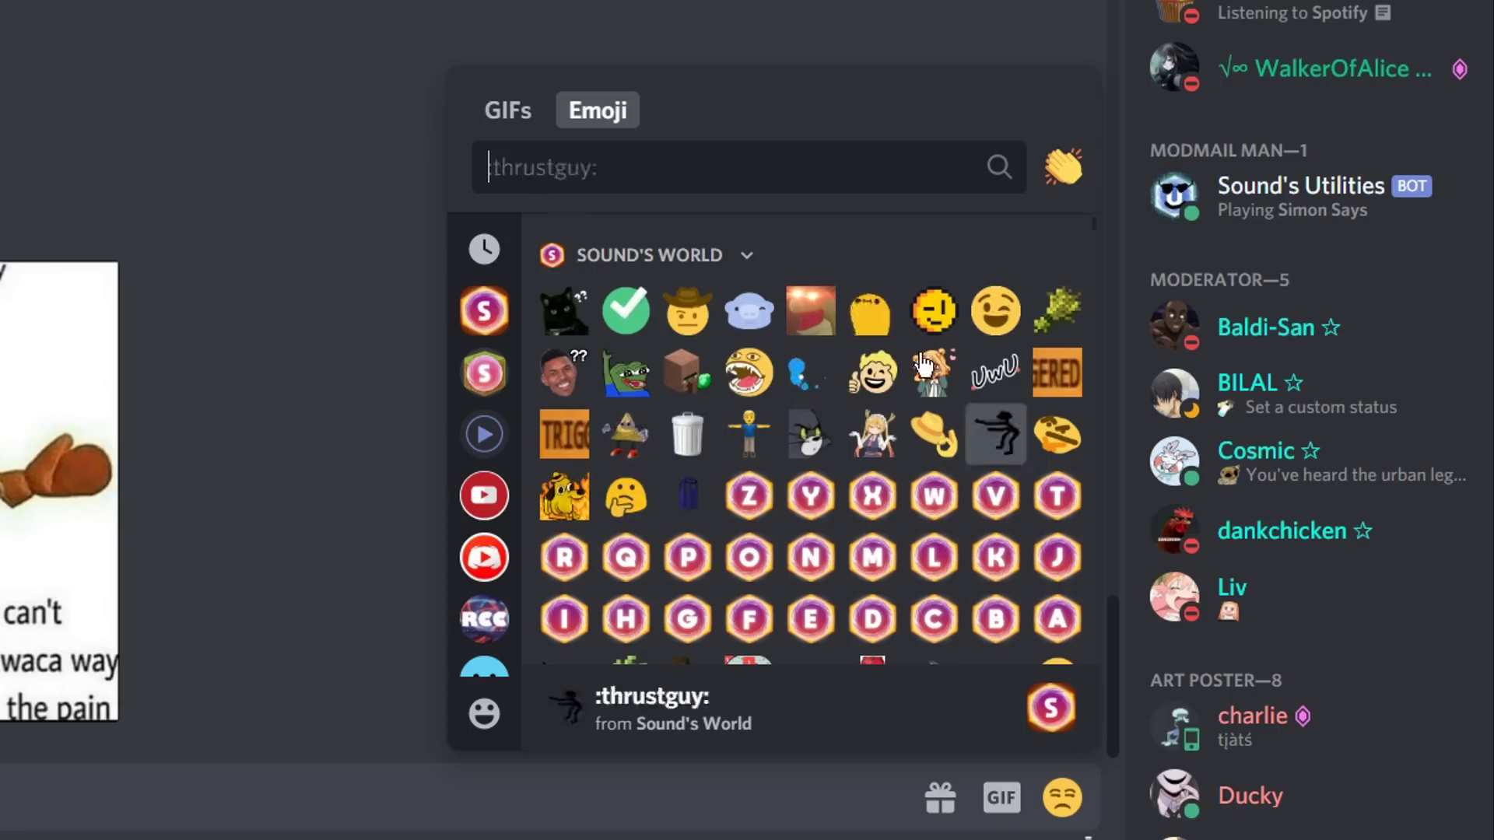
{"action": "scroll", "coordinate": [1304, 405], "scroll_direction": "down", "scroll_amount": 3}
{"action": "scroll", "coordinate": [876, 404], "scroll_direction": "down", "scroll_amount": 5}
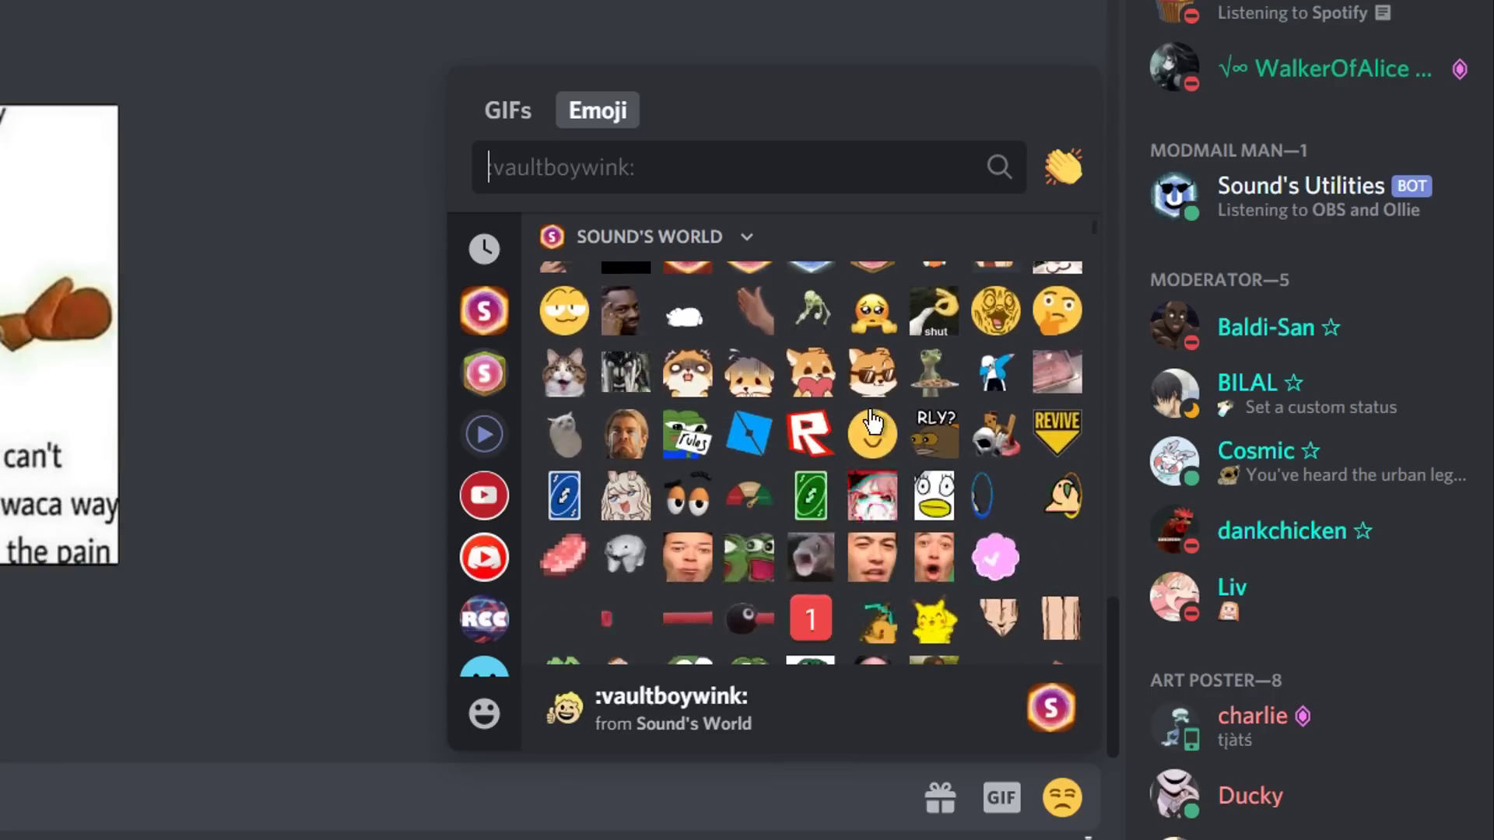
{"action": "scroll", "coordinate": [1024, 465], "scroll_direction": "down", "scroll_amount": 2}
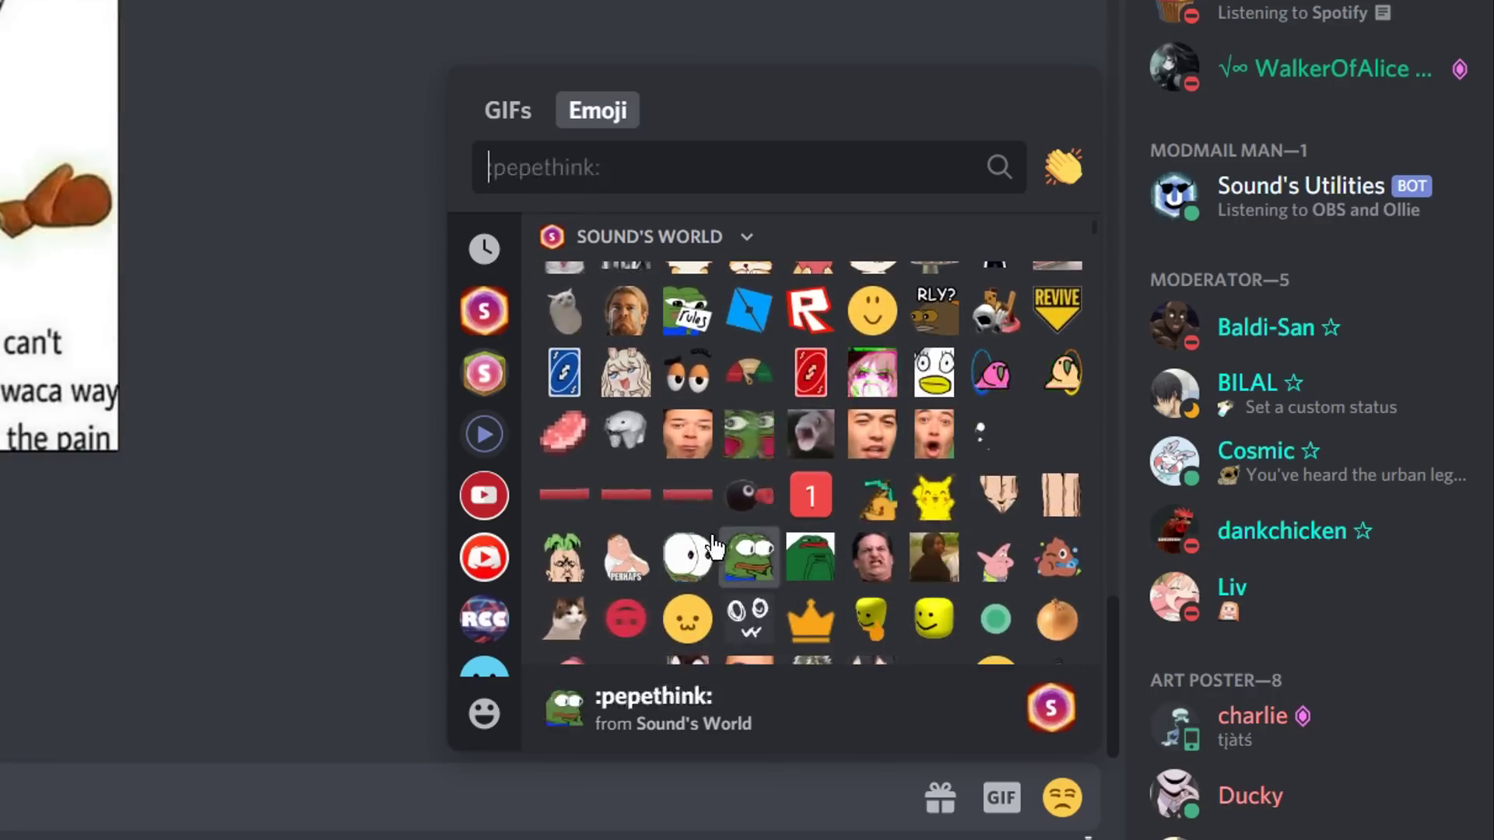
{"action": "scroll", "coordinate": [833, 513], "scroll_direction": "down", "scroll_amount": 1}
{"action": "scroll", "coordinate": [831, 514], "scroll_direction": "down", "scroll_amount": 3}
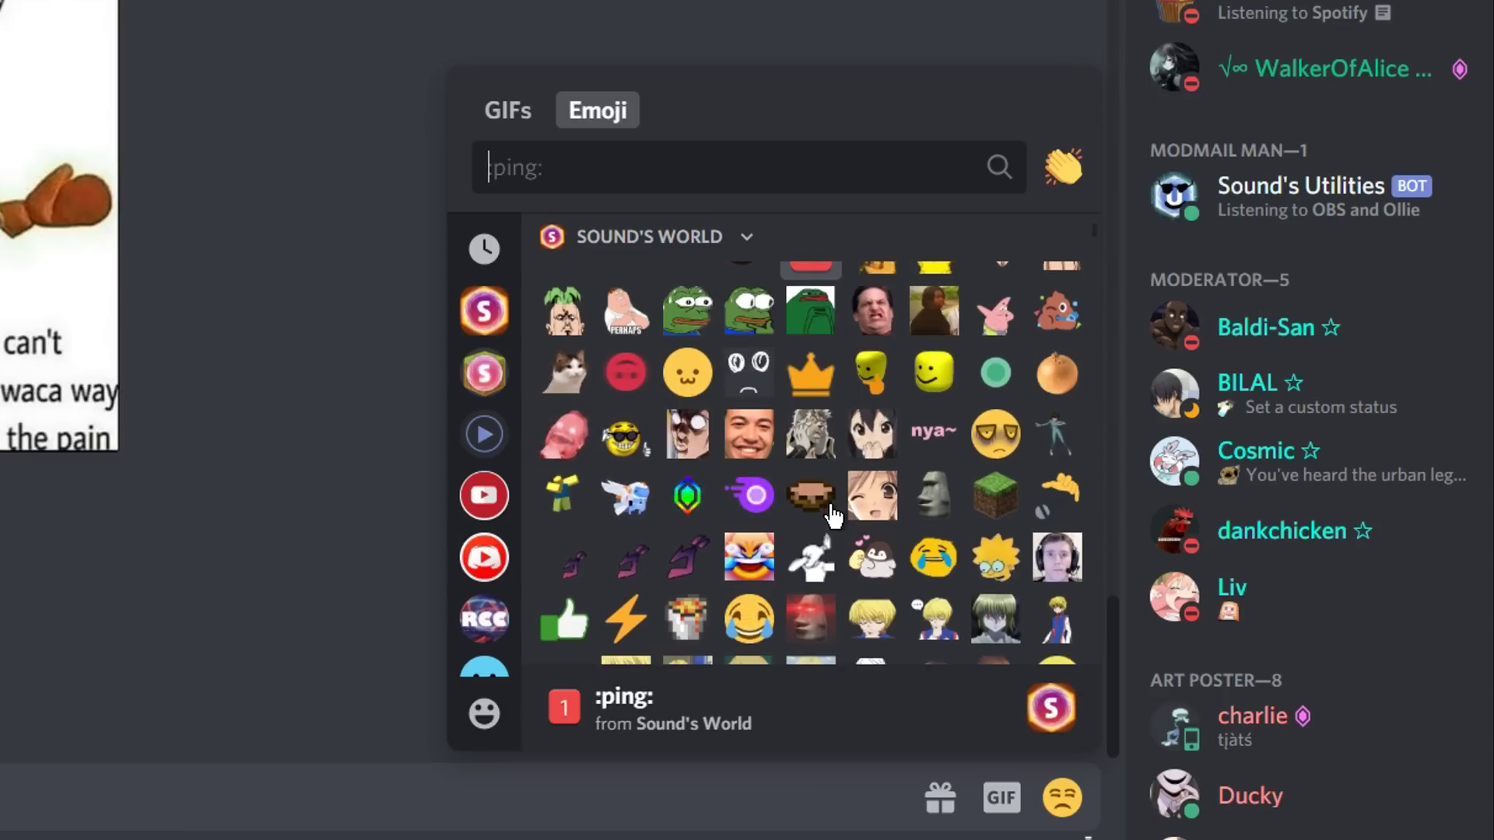
{"action": "scroll", "coordinate": [875, 495], "scroll_direction": "up", "scroll_amount": 8}
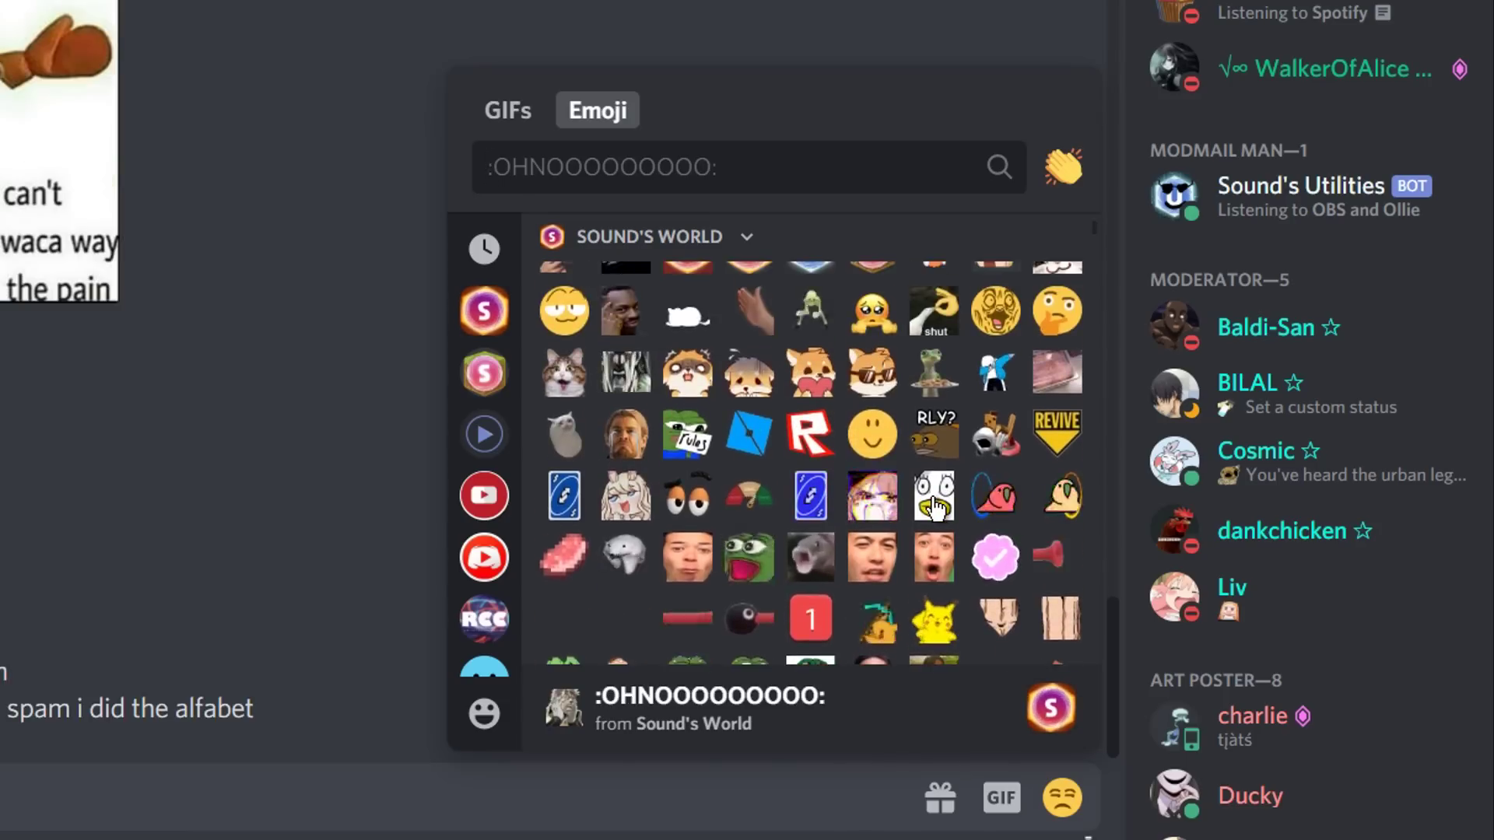
{"action": "scroll", "coordinate": [964, 501], "scroll_direction": "up", "scroll_amount": 3}
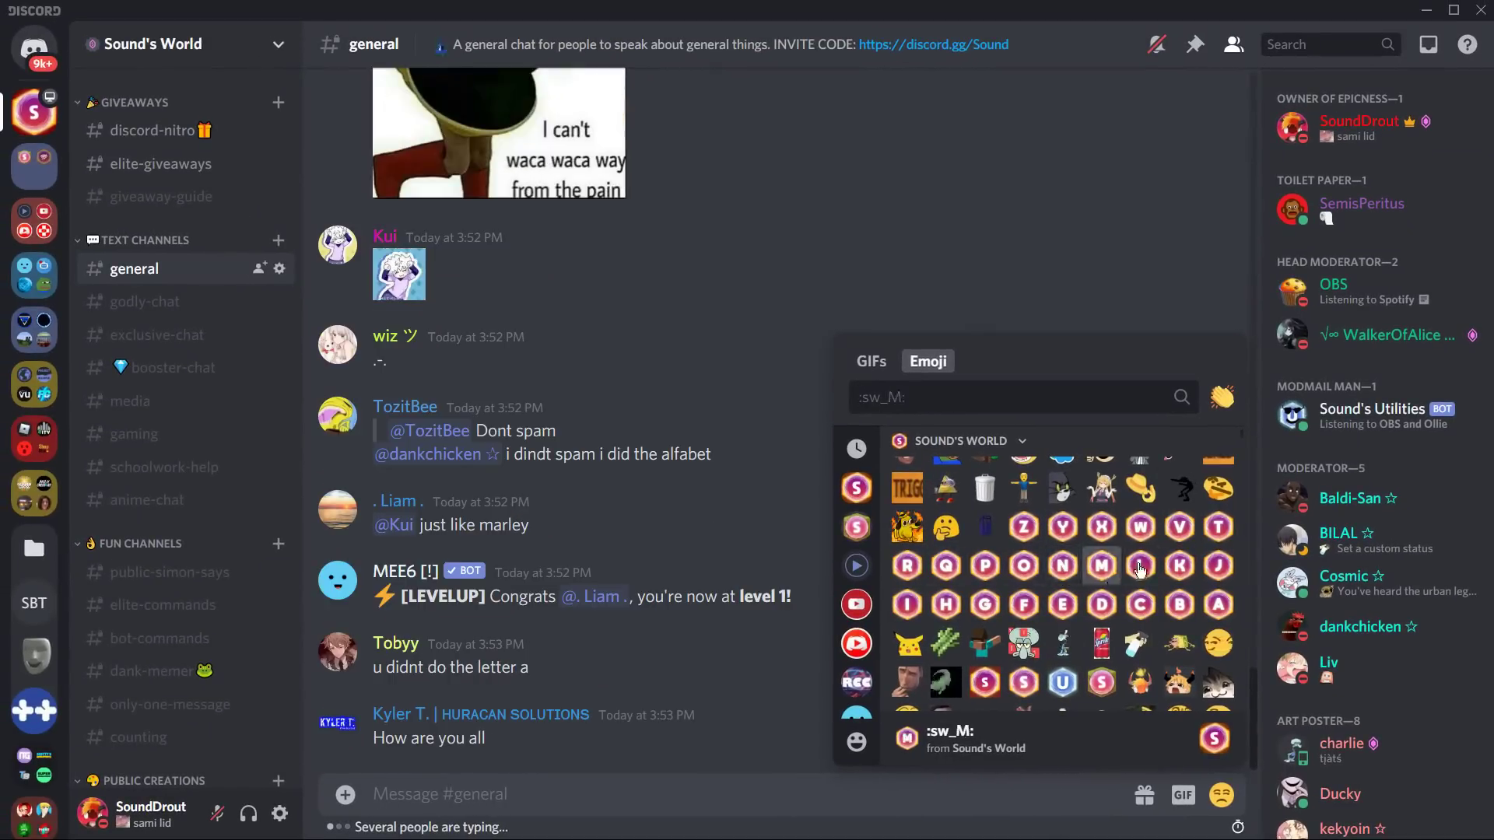
{"action": "scroll", "coordinate": [1099, 576], "scroll_direction": "down", "scroll_amount": 5}
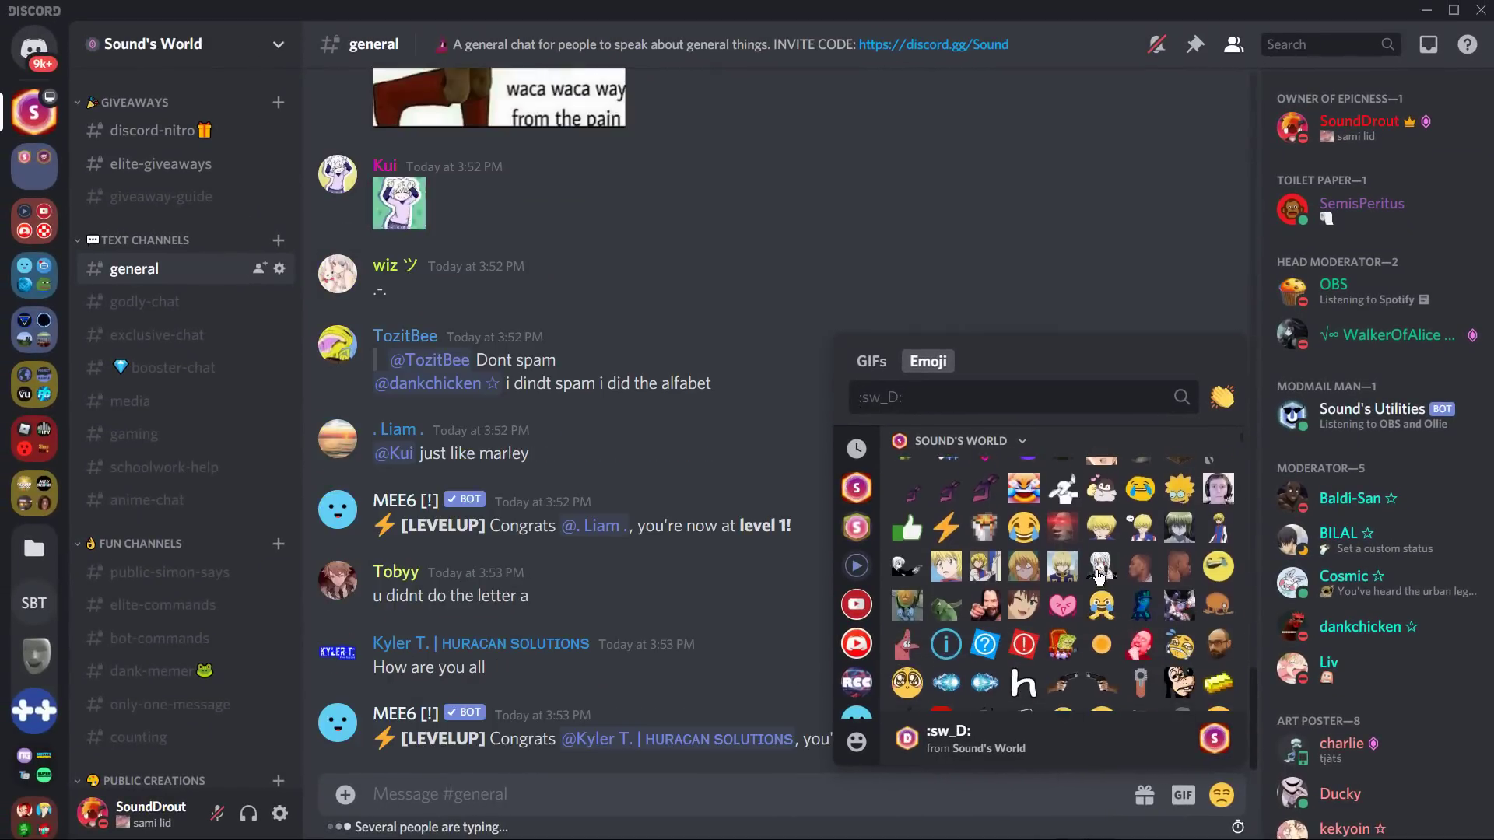
Switch to the desktop and launch GIMP 2.10
{"action": "left_click", "coordinate": [567, 770]}
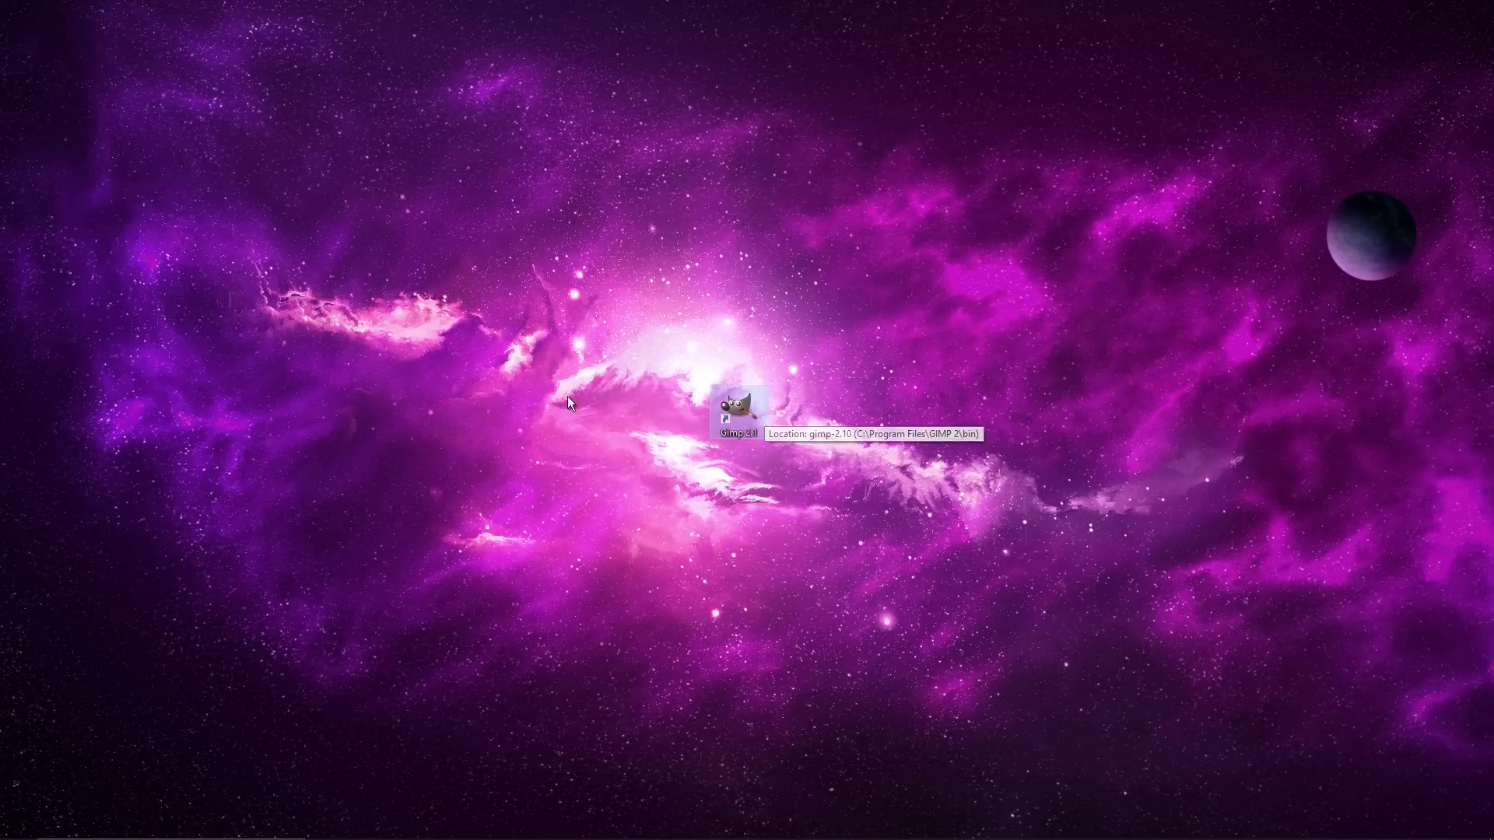
{"action": "left_click_drag", "start_coordinate": [832, 306], "coordinate": [646, 530]}
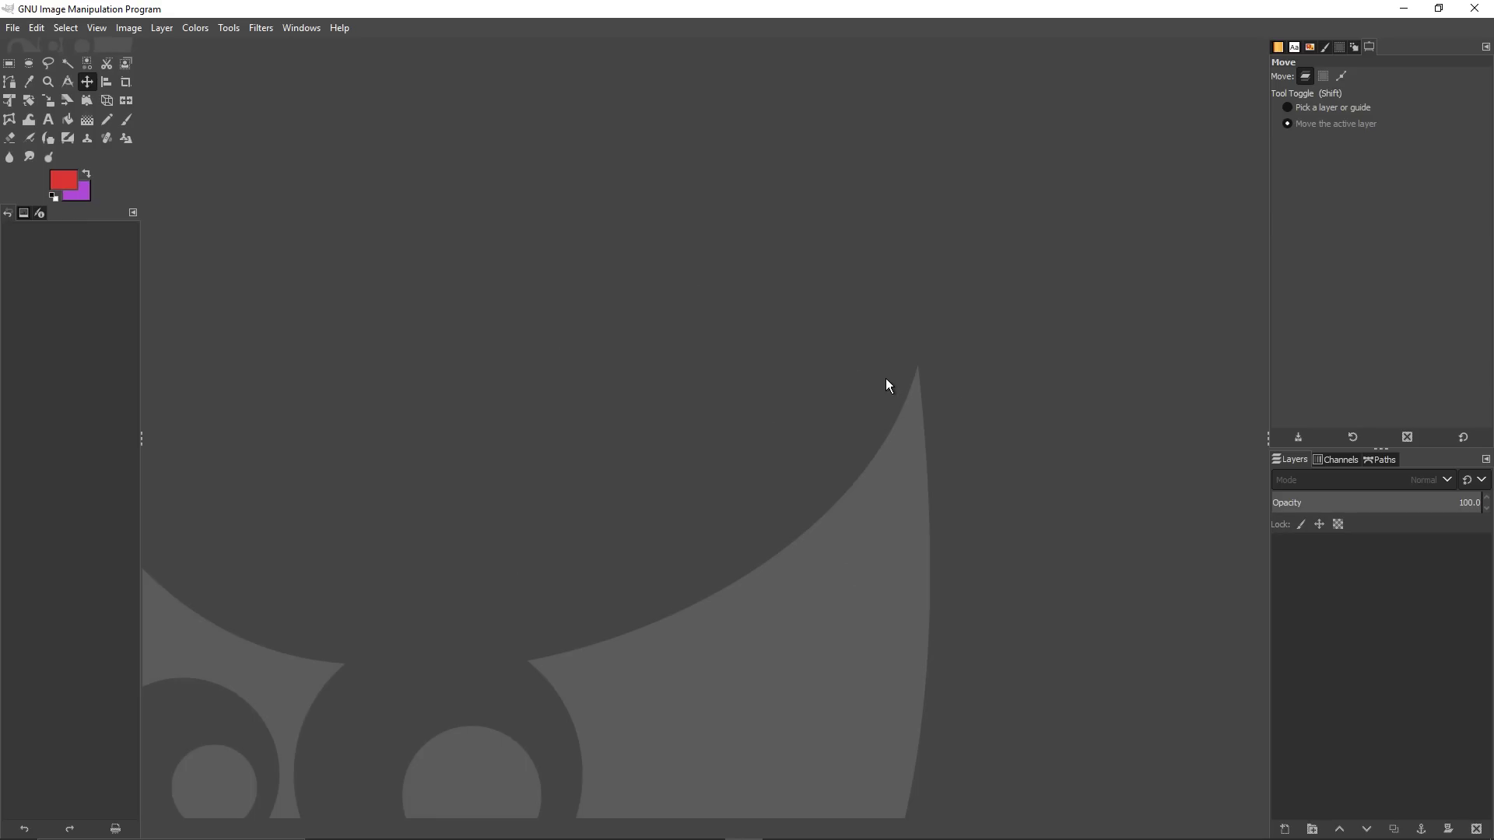
{"action": "left_click", "coordinate": [298, 33]}
{"action": "mouse_move", "coordinate": [267, 31]}
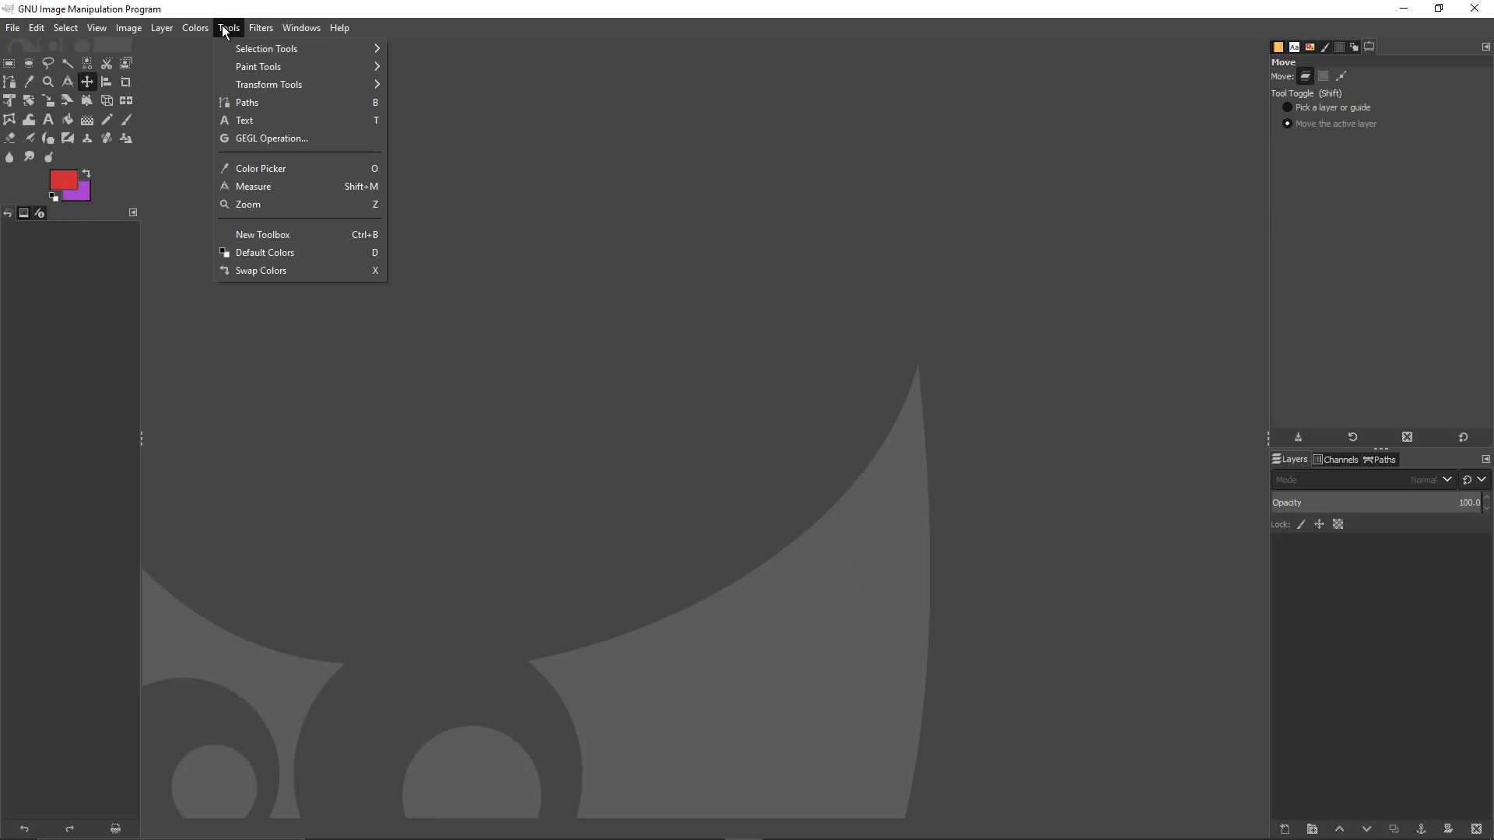
{"action": "left_click", "coordinate": [197, 143]}
Create a new image 128 px wide and 128 px high
{"action": "left_click", "coordinate": [15, 30]}
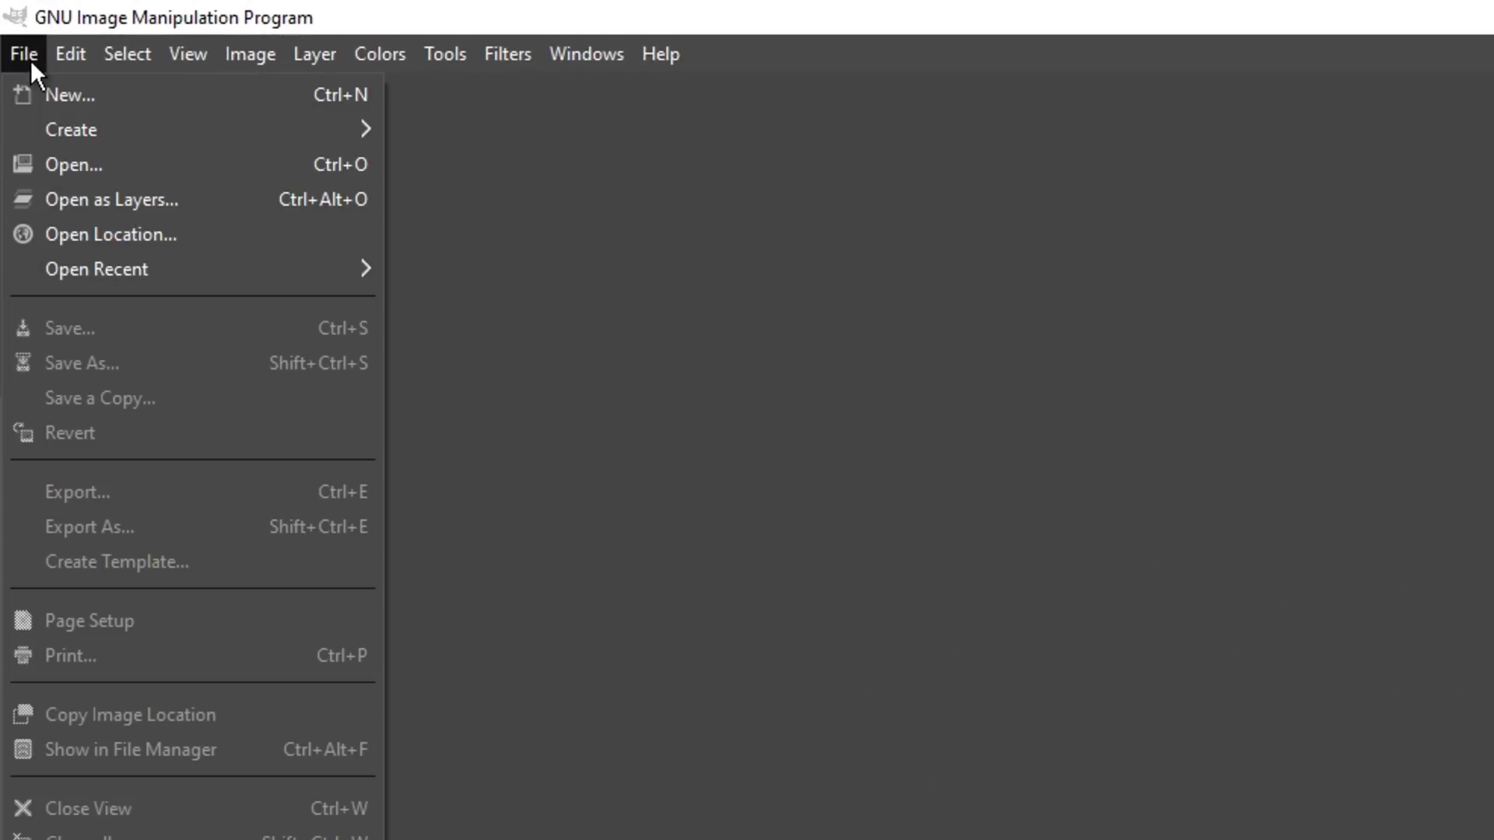
{"action": "left_click", "coordinate": [81, 100]}
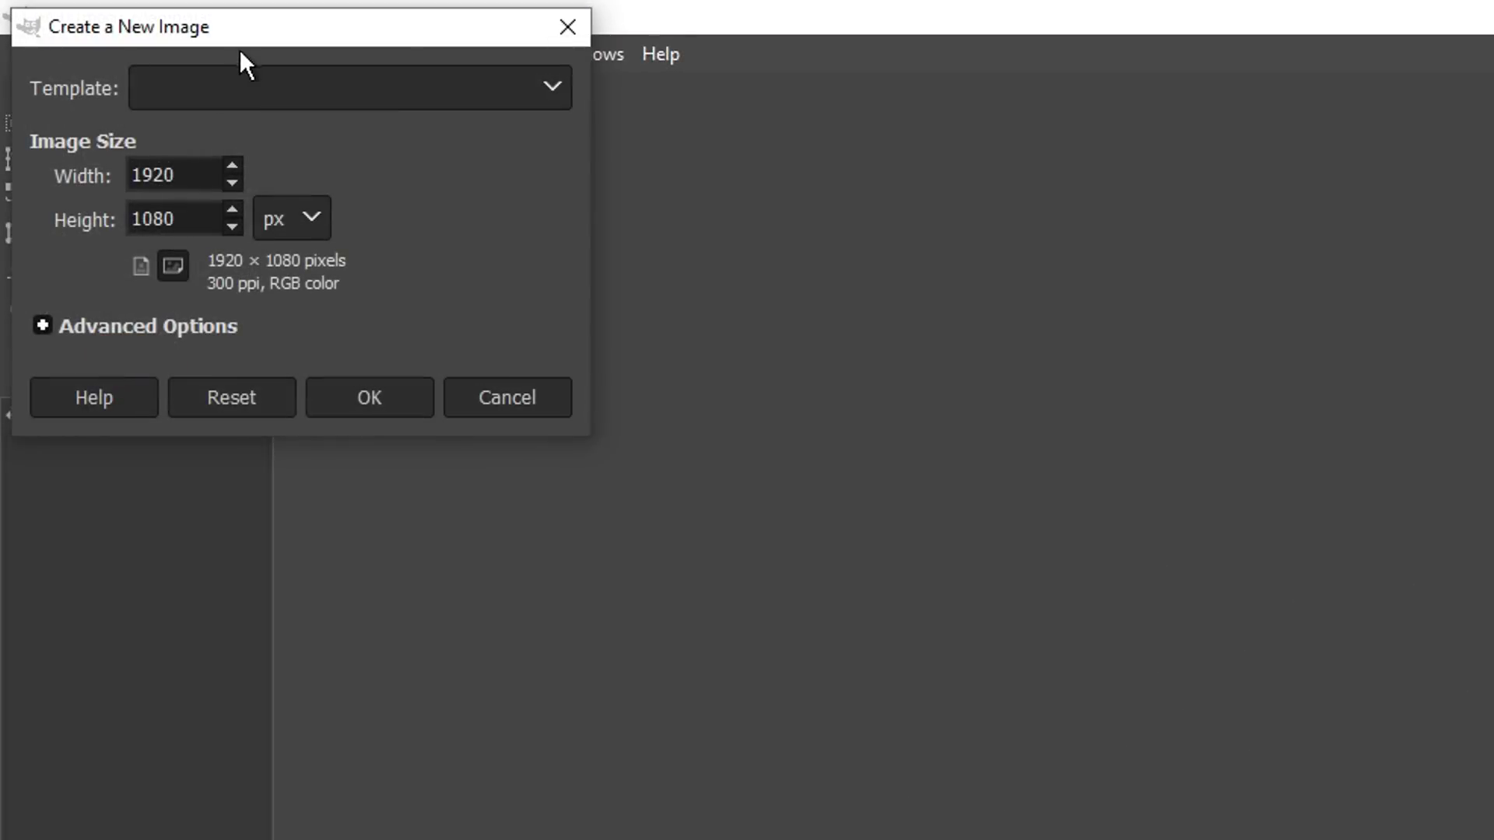
{"action": "left_click_drag", "start_coordinate": [240, 57], "coordinate": [1273, 326]}
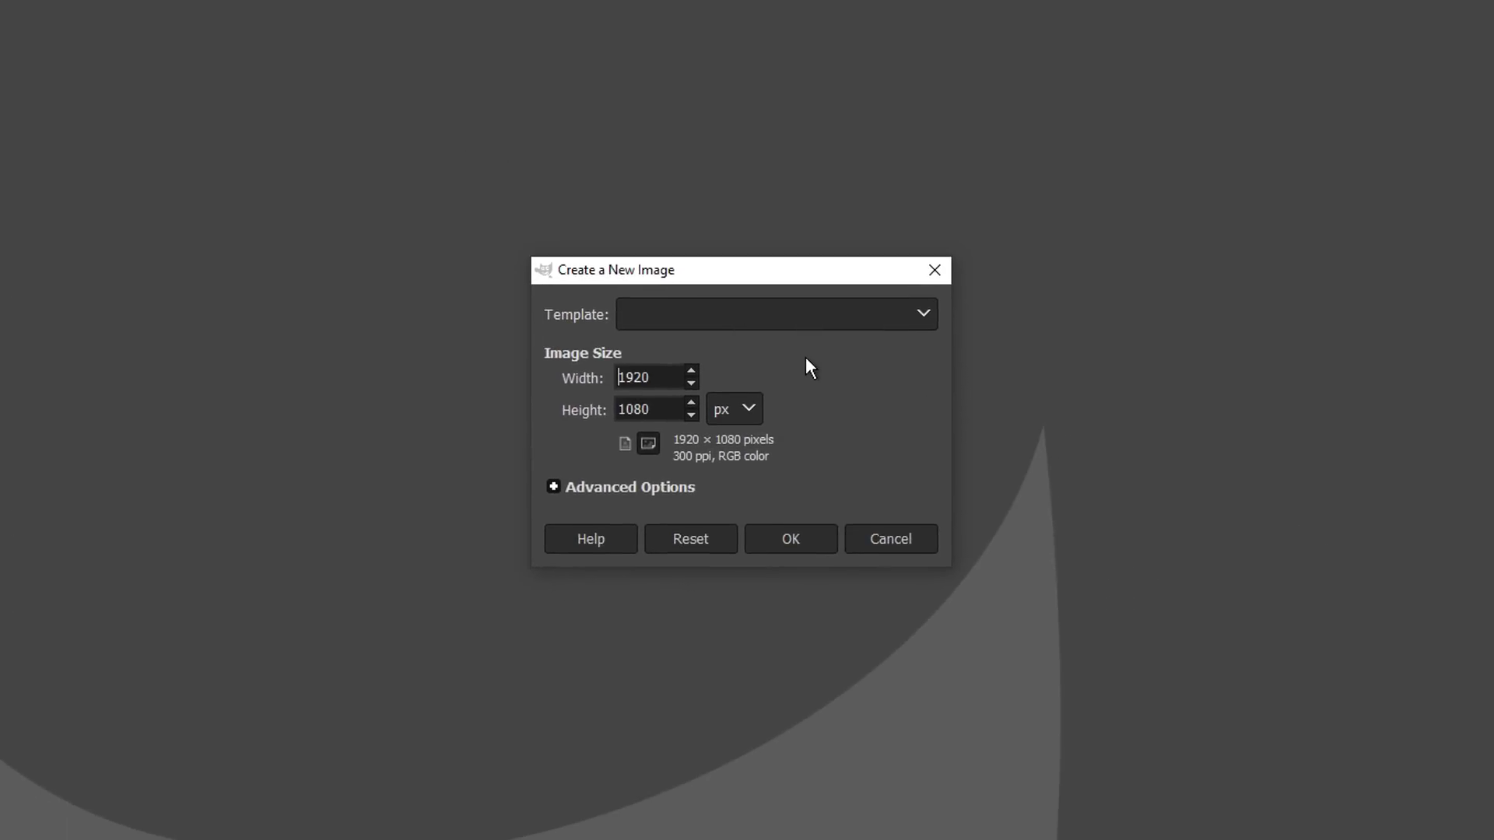
{"action": "left_click_drag", "start_coordinate": [678, 380], "coordinate": [621, 409]}
{"action": "type", "text": "8"}
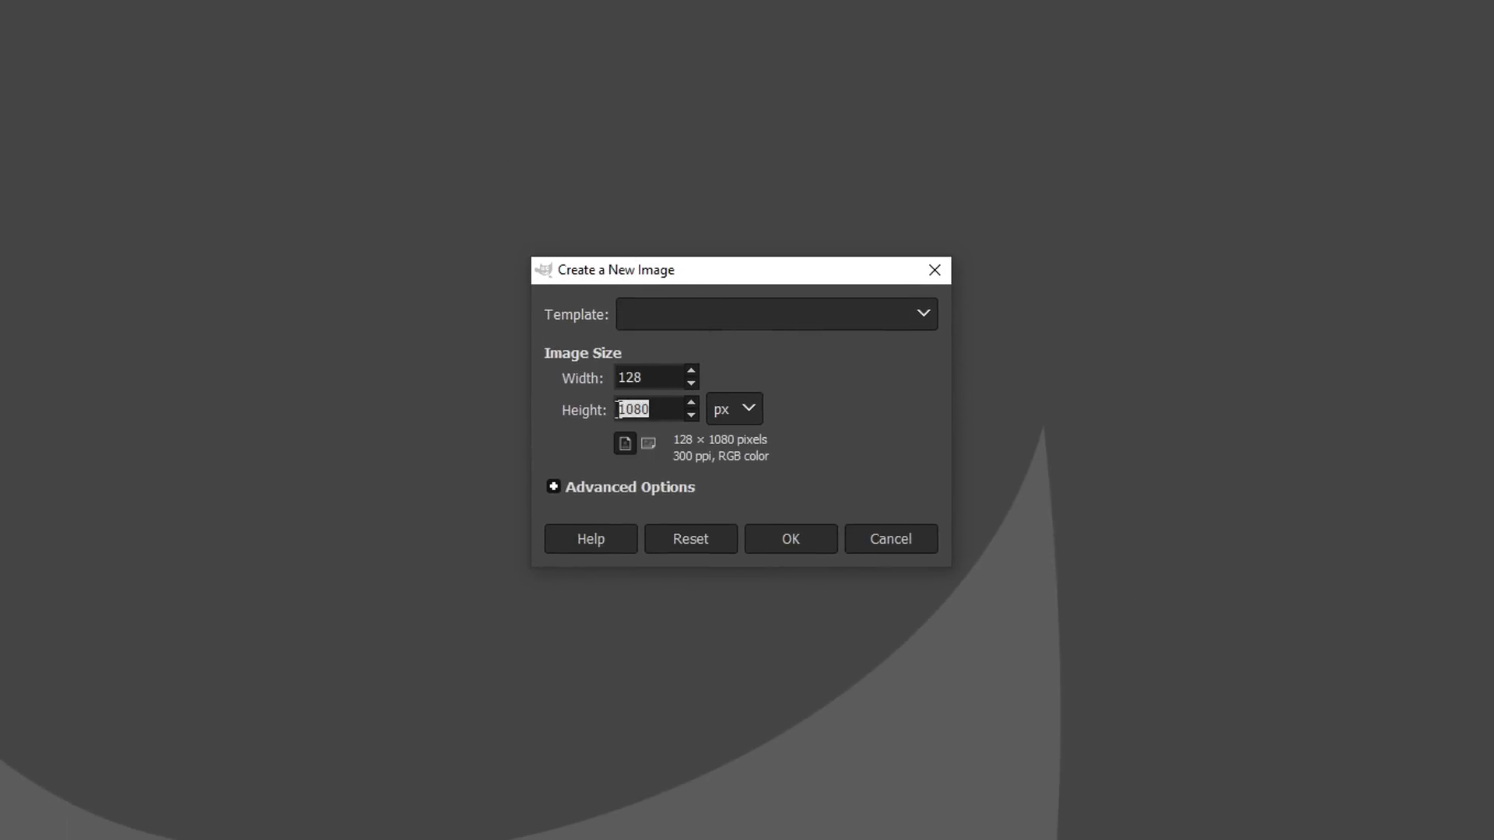
{"action": "type", "text": "128"}
{"action": "left_click", "coordinate": [833, 487]}
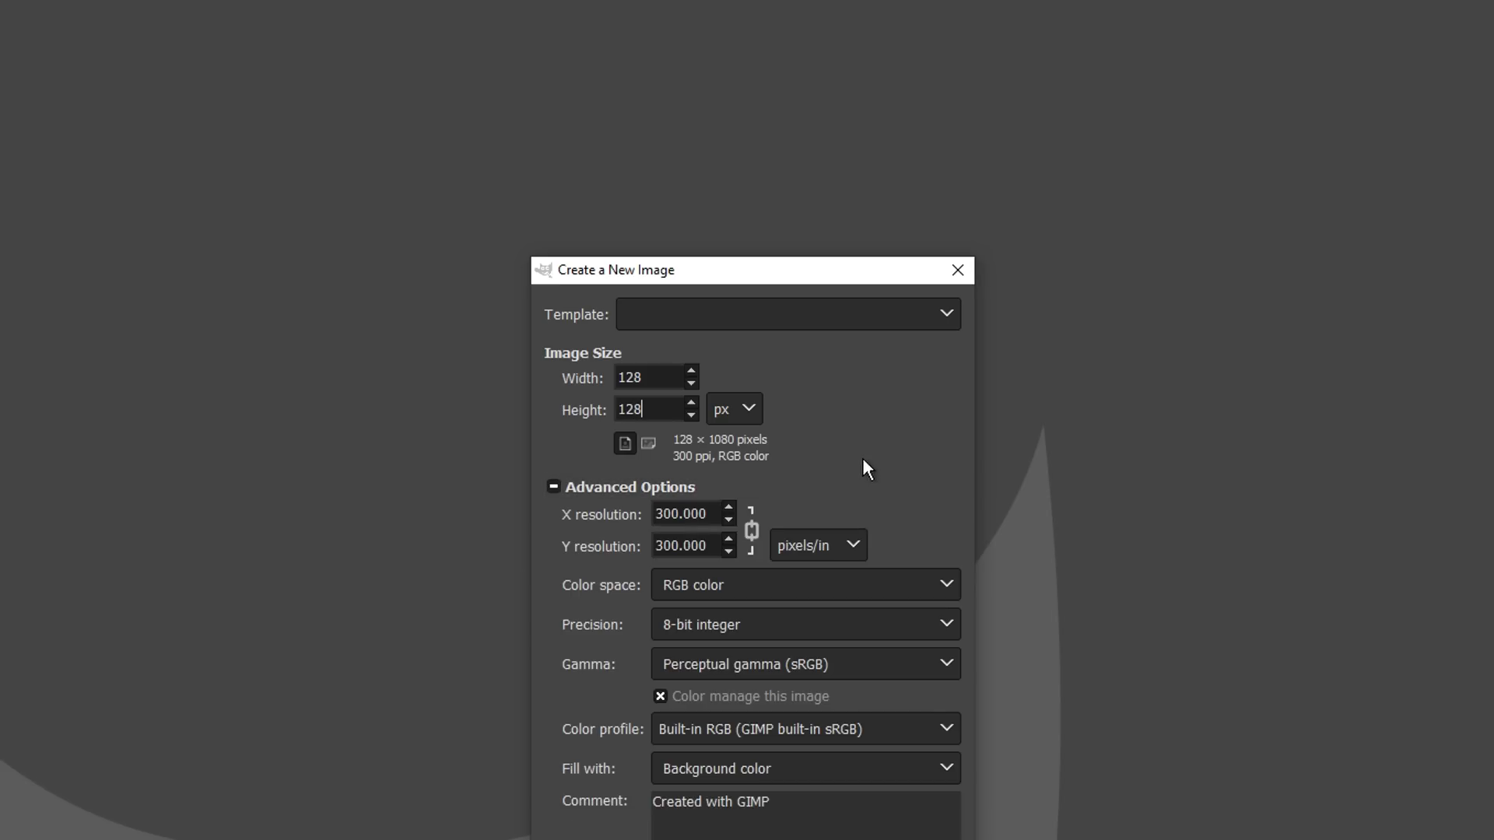
{"action": "left_click", "coordinate": [762, 486]}
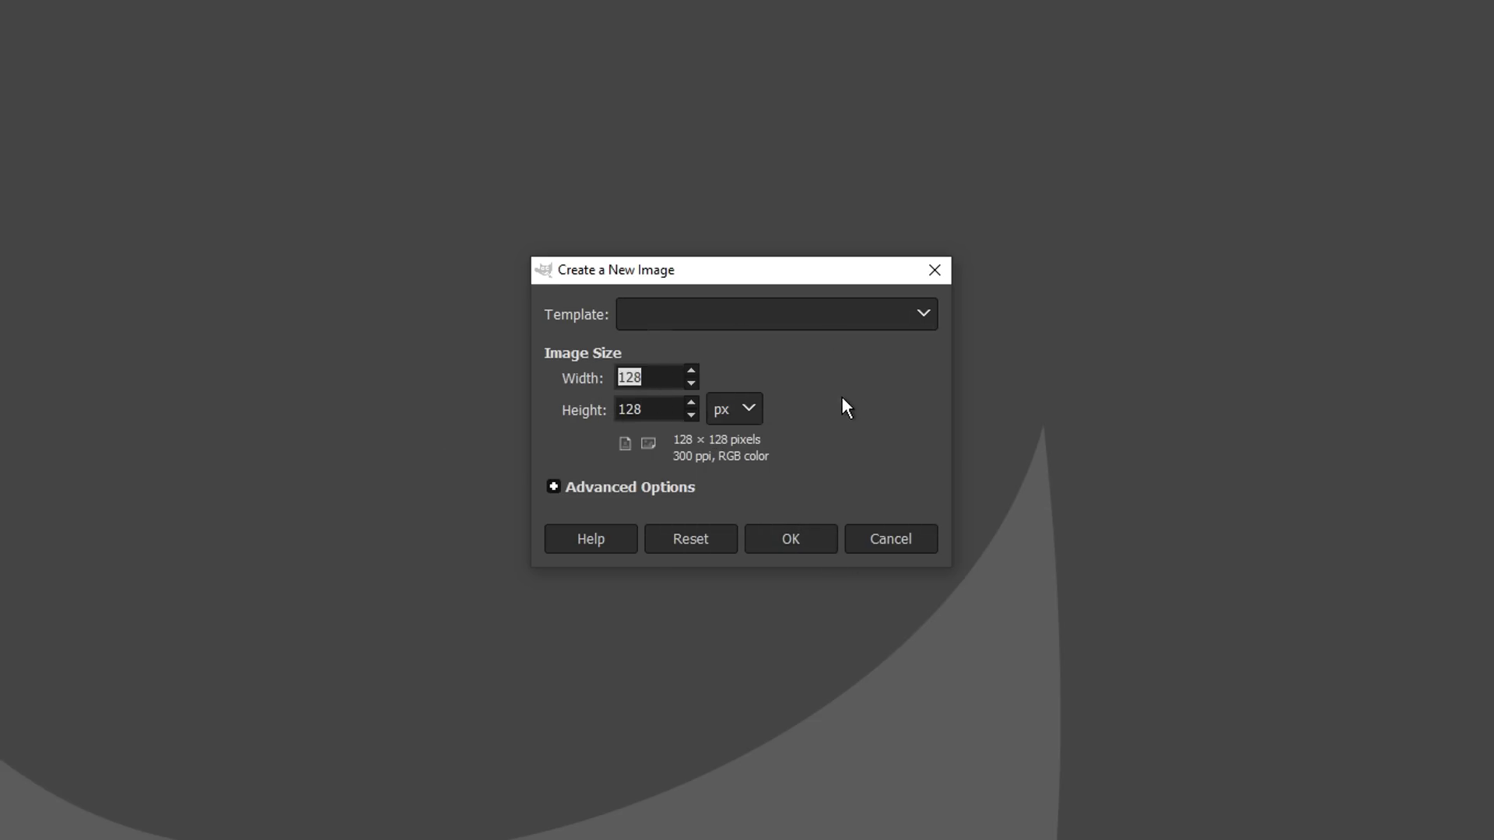
{"action": "left_click", "coordinate": [770, 538]}
Add an alpha channel to the Background layer and clear its purple fill to transparency
{"action": "right_click", "coordinate": [1353, 550]}
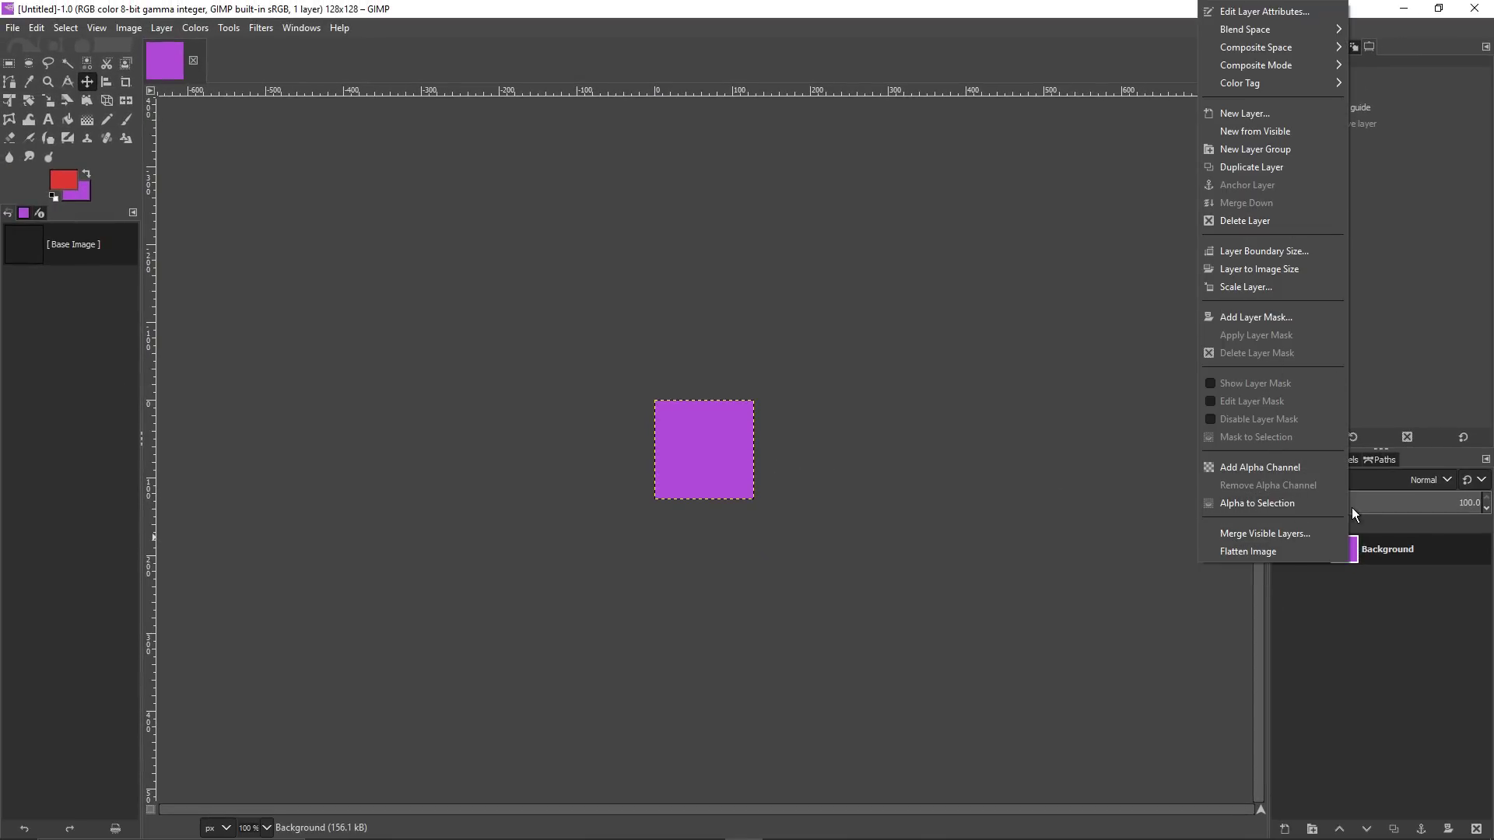
{"action": "left_click", "coordinate": [1397, 551]}
{"action": "right_click", "coordinate": [1398, 551]}
{"action": "left_click", "coordinate": [729, 460]}
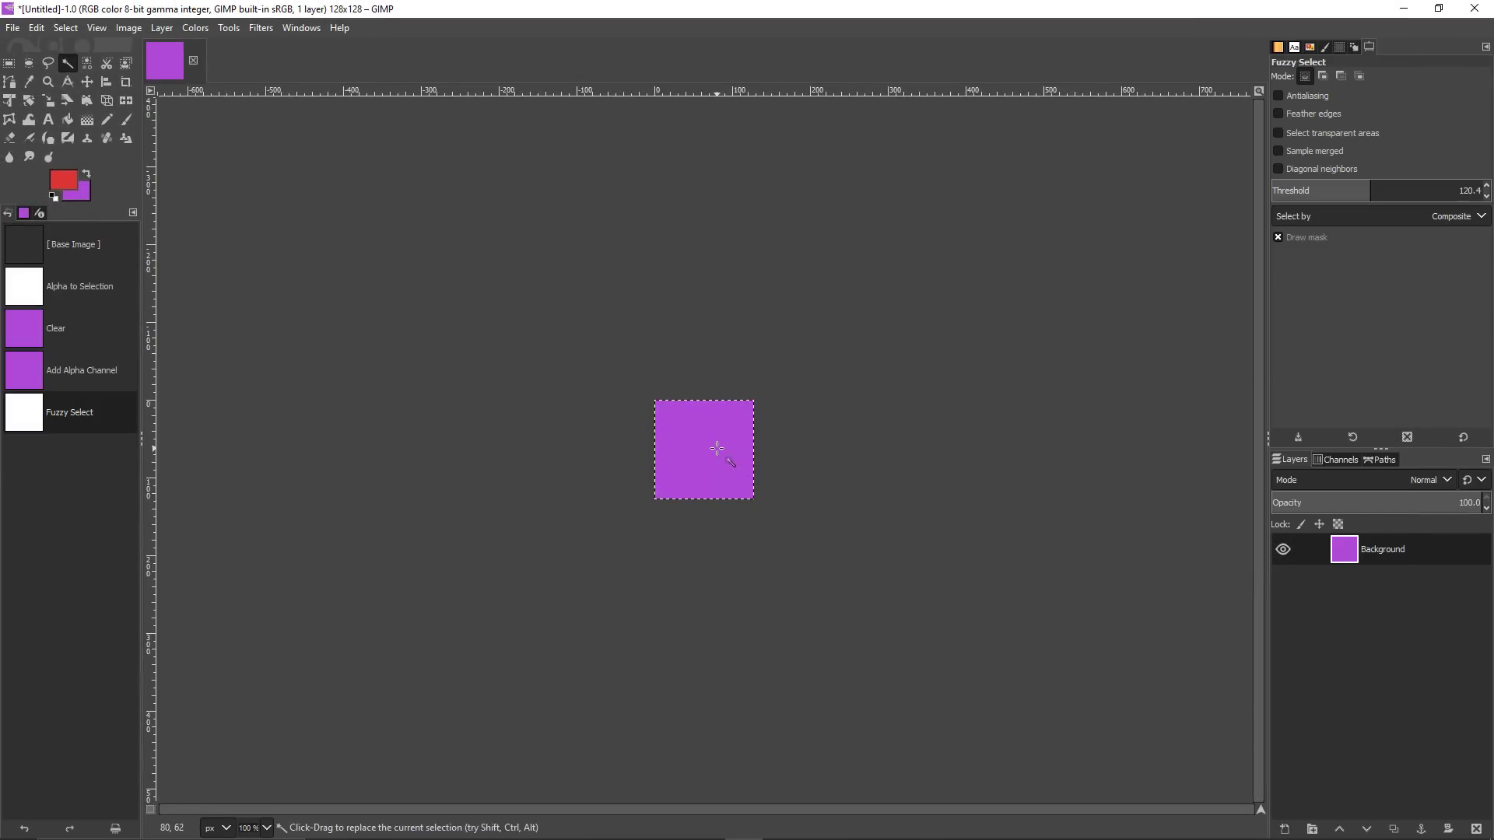
{"action": "key", "text": "Delete"}
Make a circular Ellipse selection of about 126 × 126 px that nearly fills the canvas
{"action": "scroll", "coordinate": [717, 449], "scroll_direction": "up", "scroll_amount": 4}
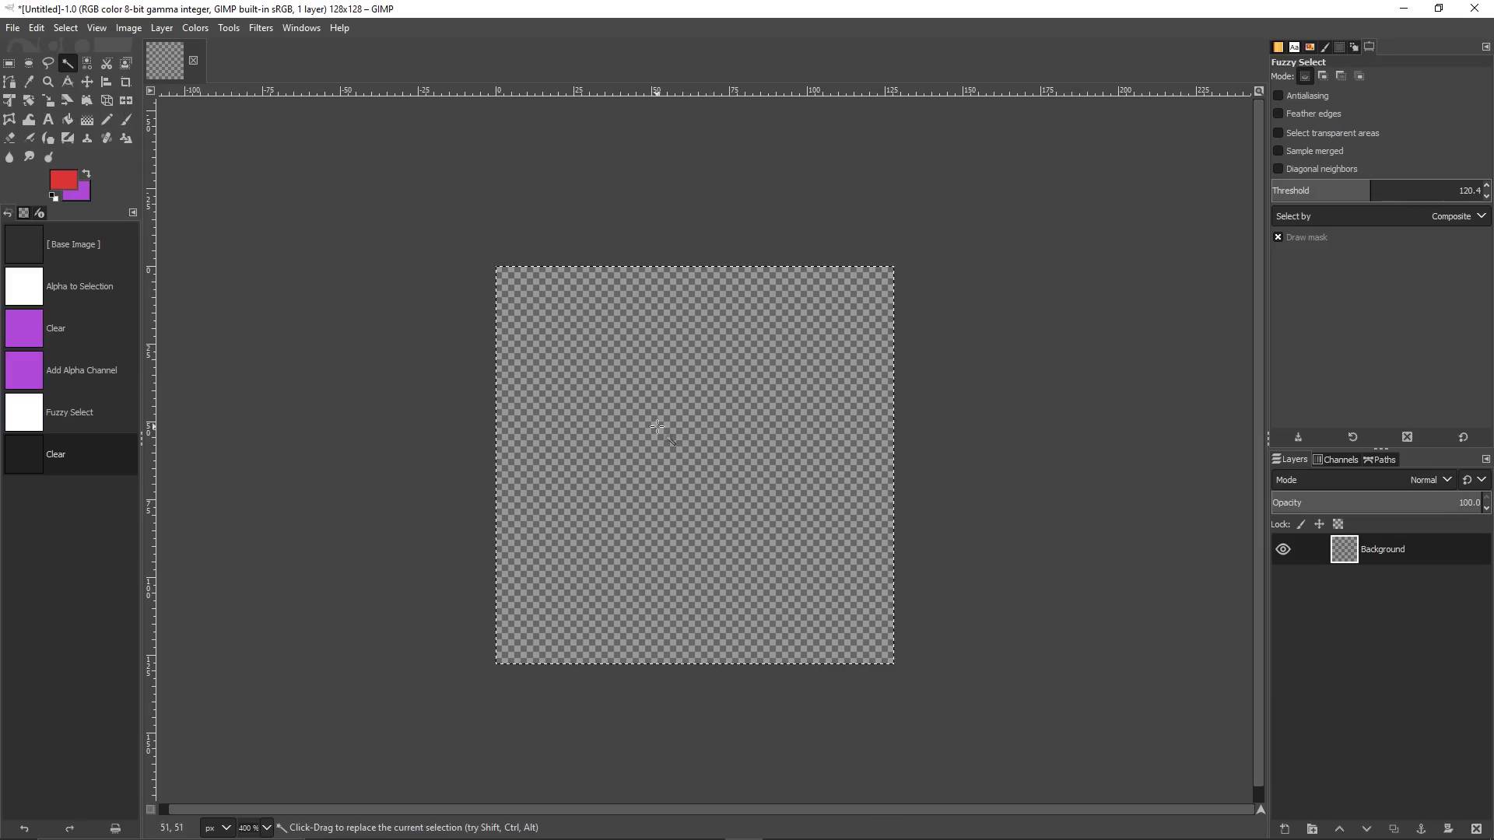
{"action": "left_click", "coordinate": [28, 64]}
{"action": "left_click_drag", "start_coordinate": [497, 268], "coordinate": [894, 658]}
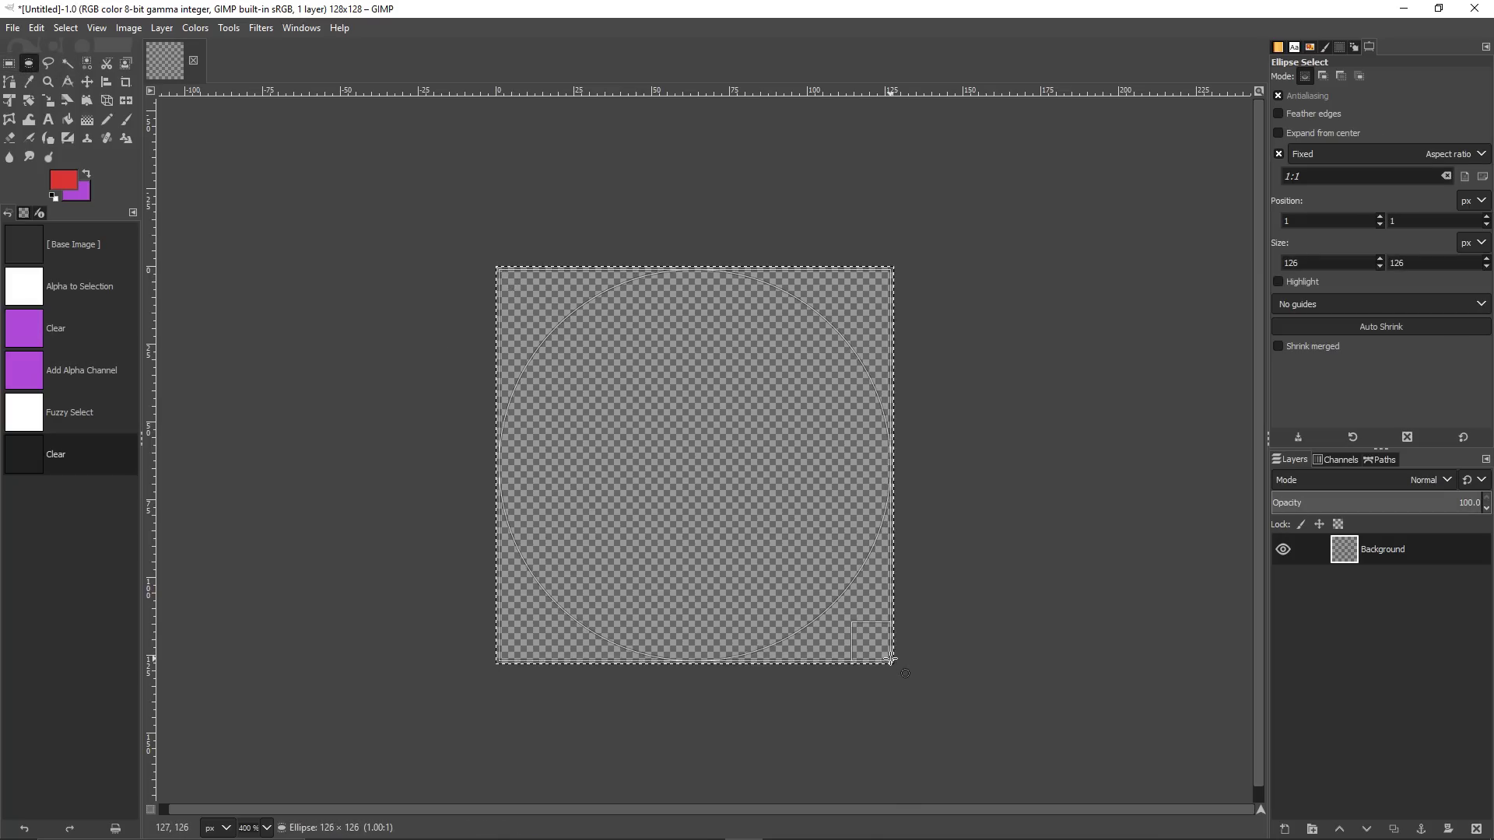
{"action": "left_click_drag", "start_coordinate": [891, 657], "coordinate": [890, 659]}
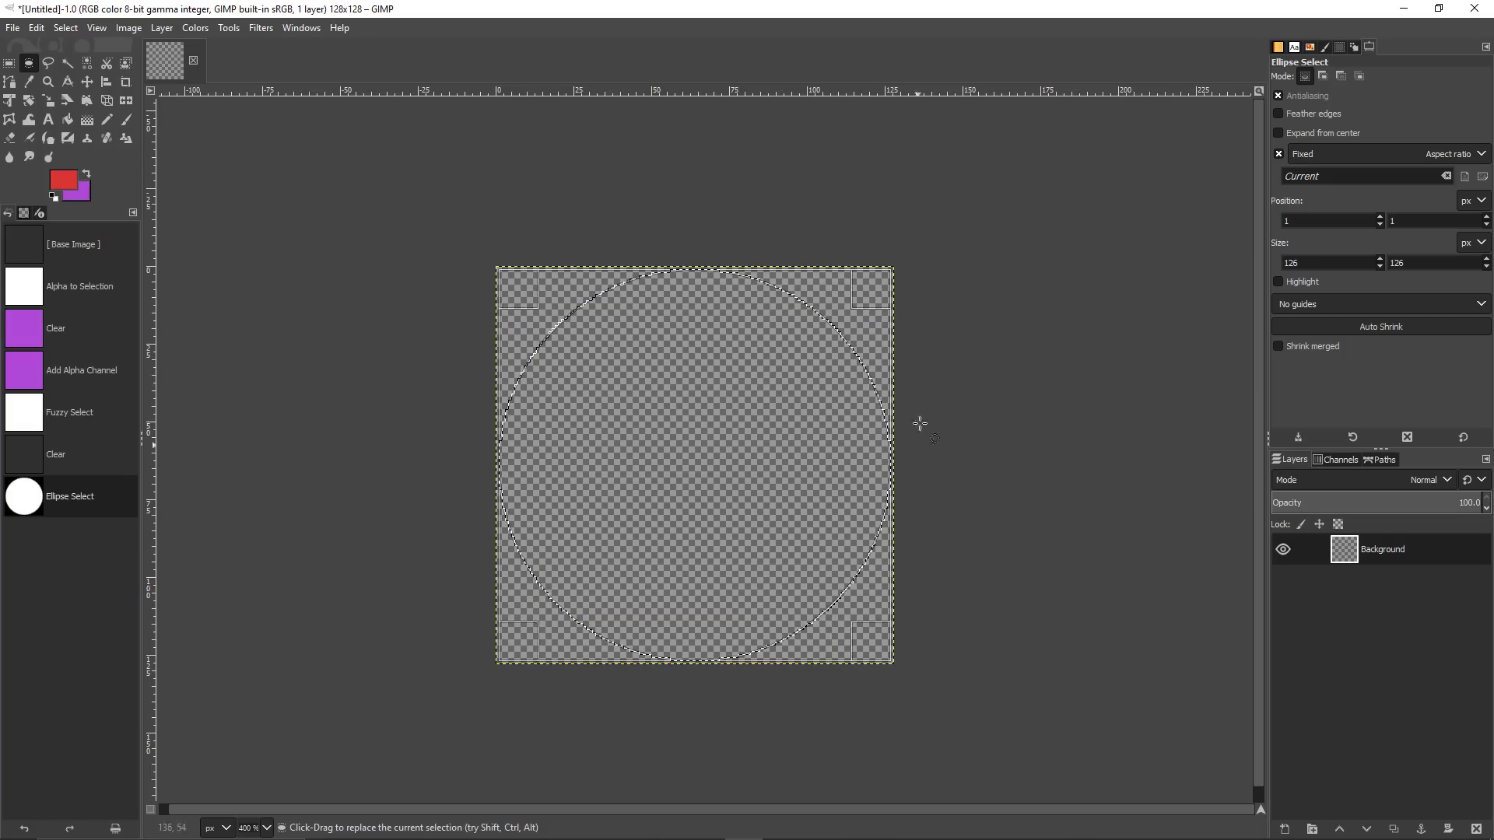
Change the foreground color to a bright yellow
{"action": "left_click", "coordinate": [64, 180]}
{"action": "left_click", "coordinate": [146, 250]}
{"action": "left_click_drag", "start_coordinate": [147, 250], "coordinate": [148, 240]}
{"action": "left_click", "coordinate": [119, 160]}
{"action": "left_click_drag", "start_coordinate": [119, 160], "coordinate": [105, 114]}
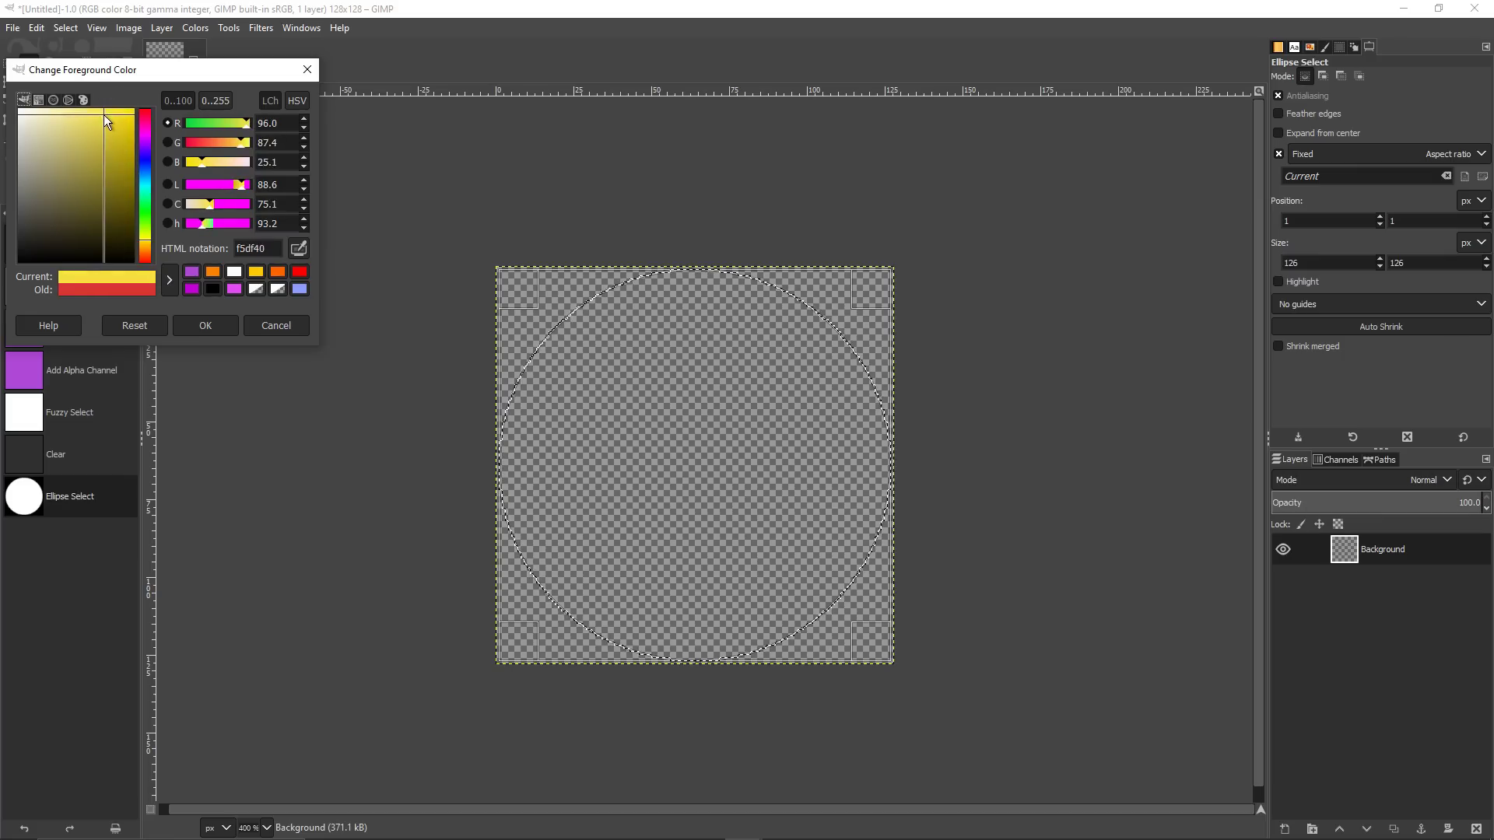
{"action": "left_click", "coordinate": [205, 323]}
Fill the circular selection with the yellow foreground color using Bucket Fill, and remove the selection
{"action": "key", "text": "shift+b"}
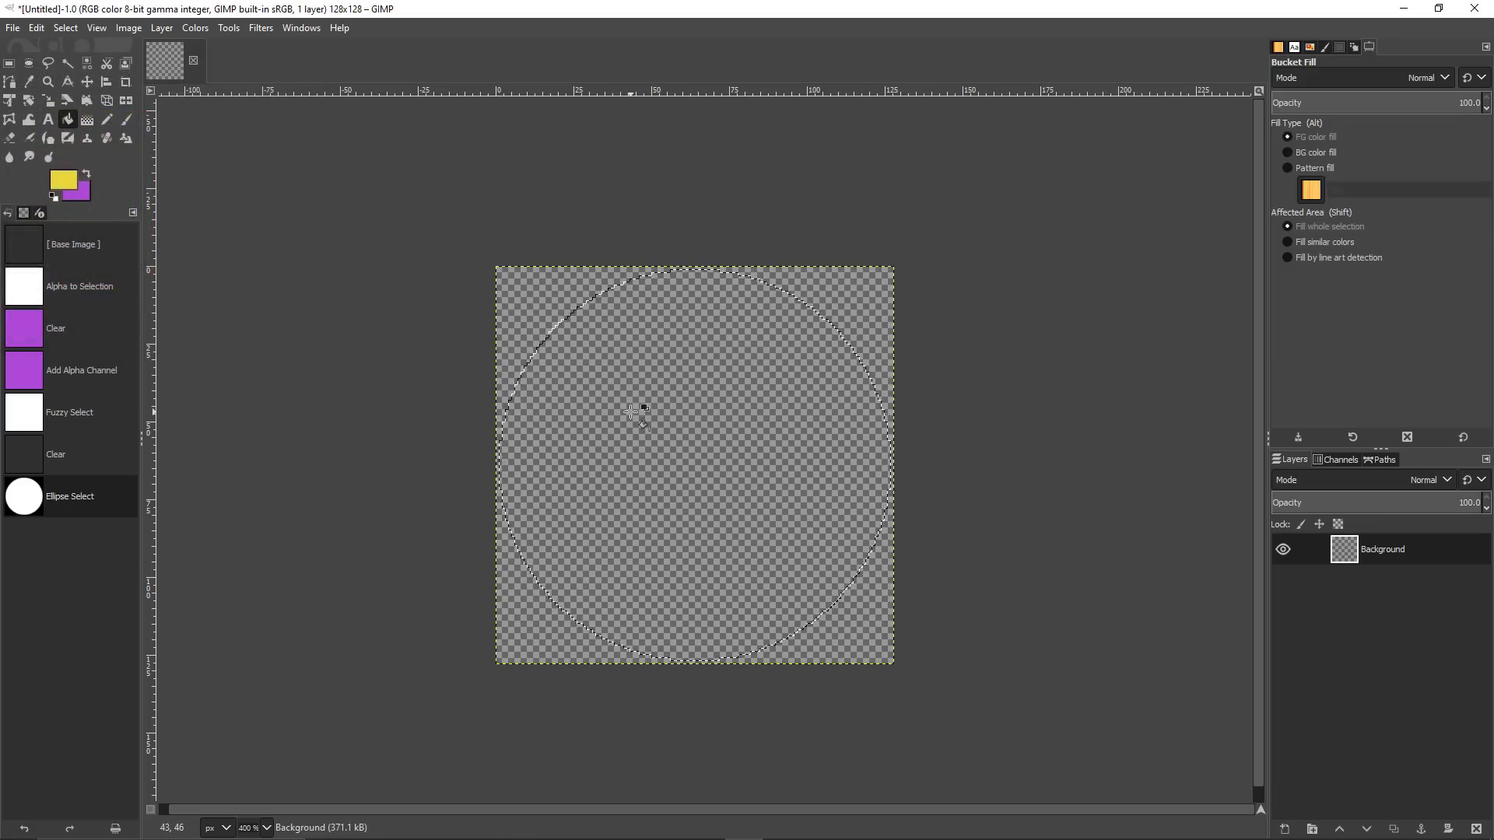
{"action": "left_click", "coordinate": [768, 450]}
{"action": "right_click", "coordinate": [761, 454]}
{"action": "mouse_move", "coordinate": [794, 512]}
{"action": "left_click", "coordinate": [903, 518]}
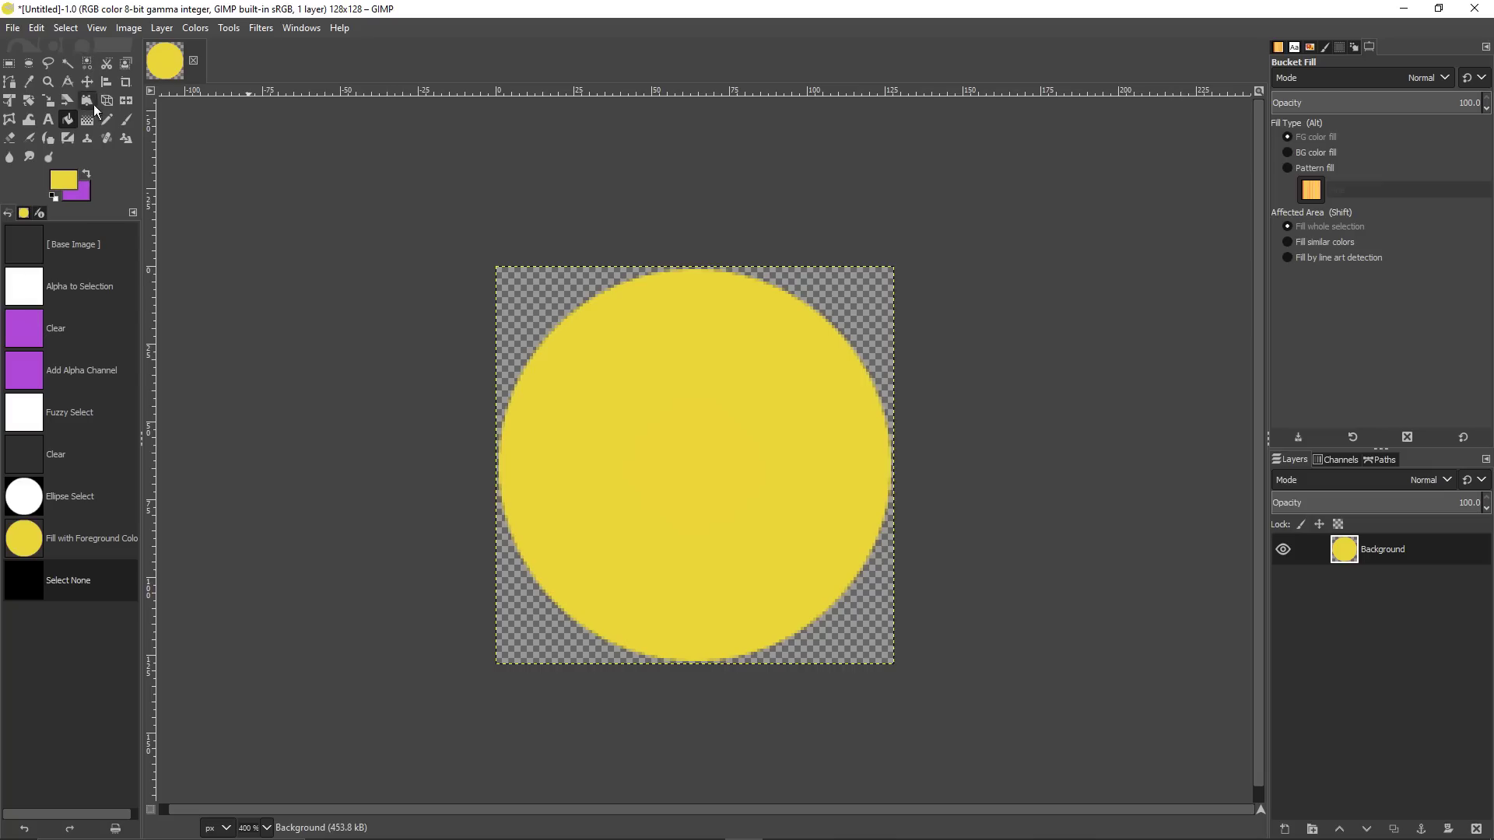
Set the foreground color to black and create a filled oval left eye of about 18 × 34 px on a new layer
{"action": "left_click", "coordinate": [232, 289]}
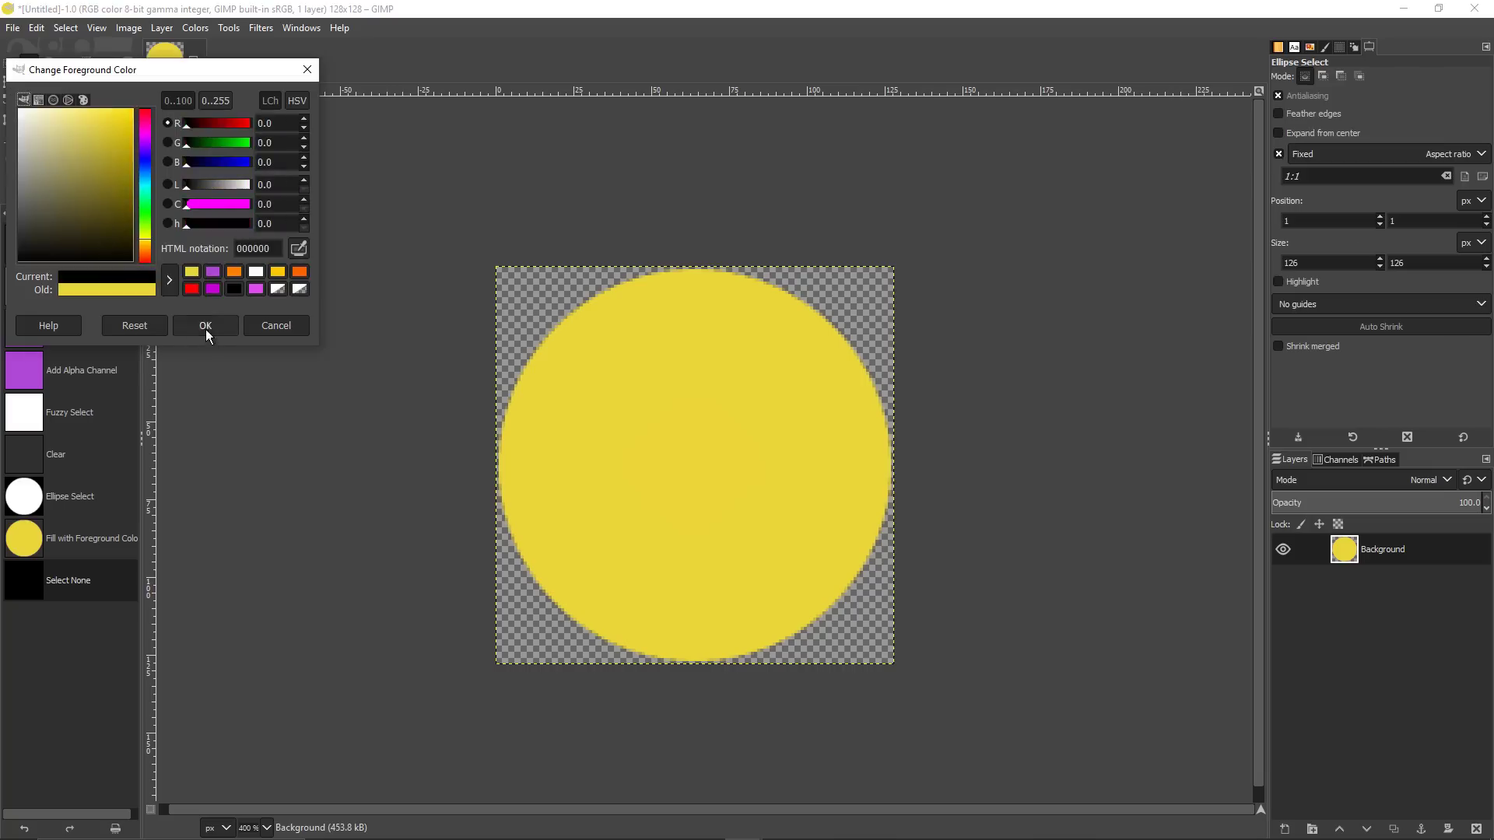
{"action": "left_click", "coordinate": [205, 326]}
{"action": "left_click_drag", "start_coordinate": [552, 382], "coordinate": [605, 487]}
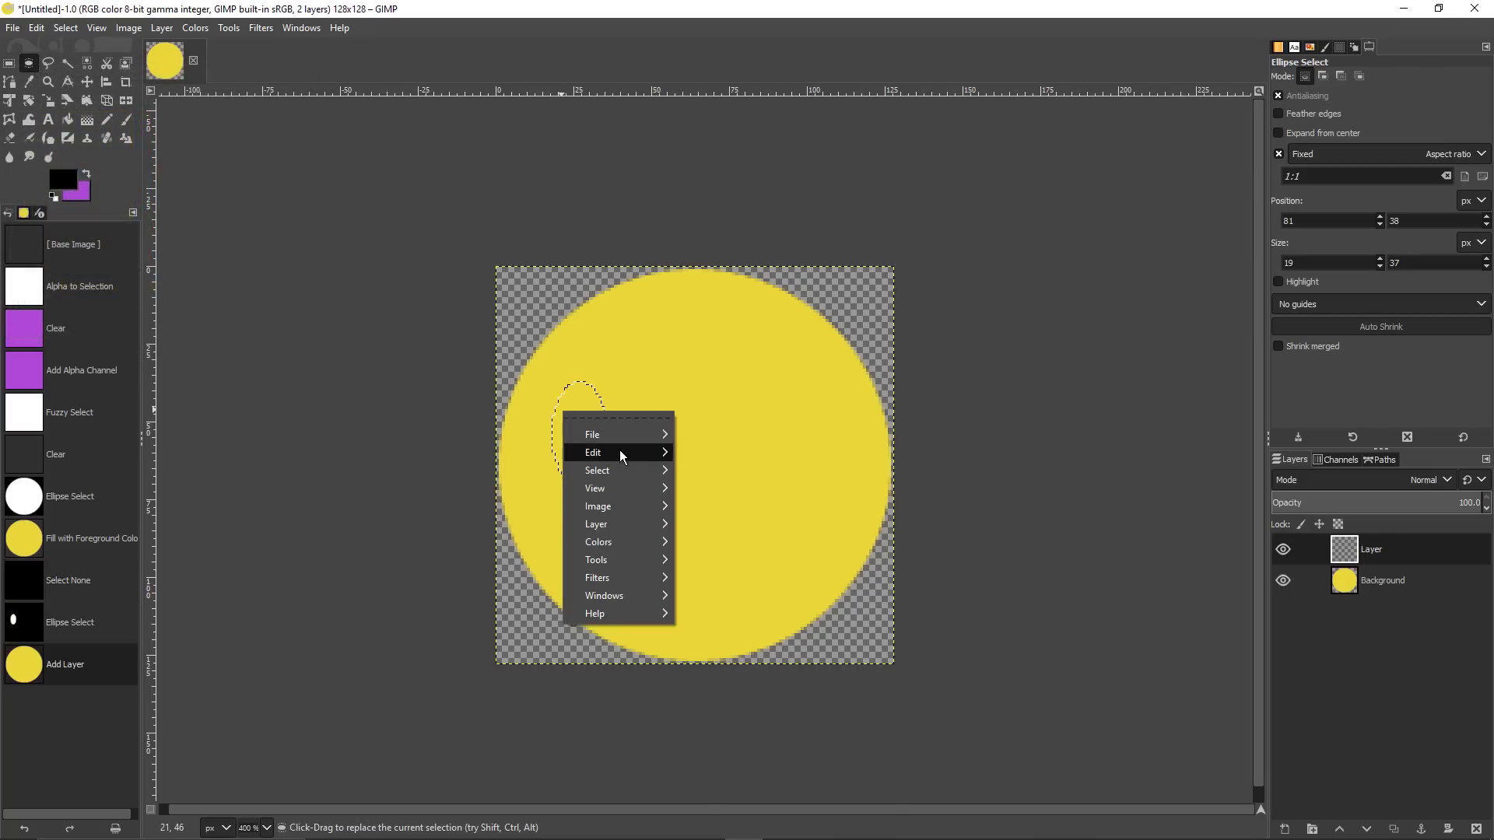
{"action": "mouse_move", "coordinate": [622, 456]}
{"action": "left_click", "coordinate": [723, 623]}
Duplicate the eye layer, move the copy across to form the right eye, and remove the selection
{"action": "right_click", "coordinate": [1412, 557]}
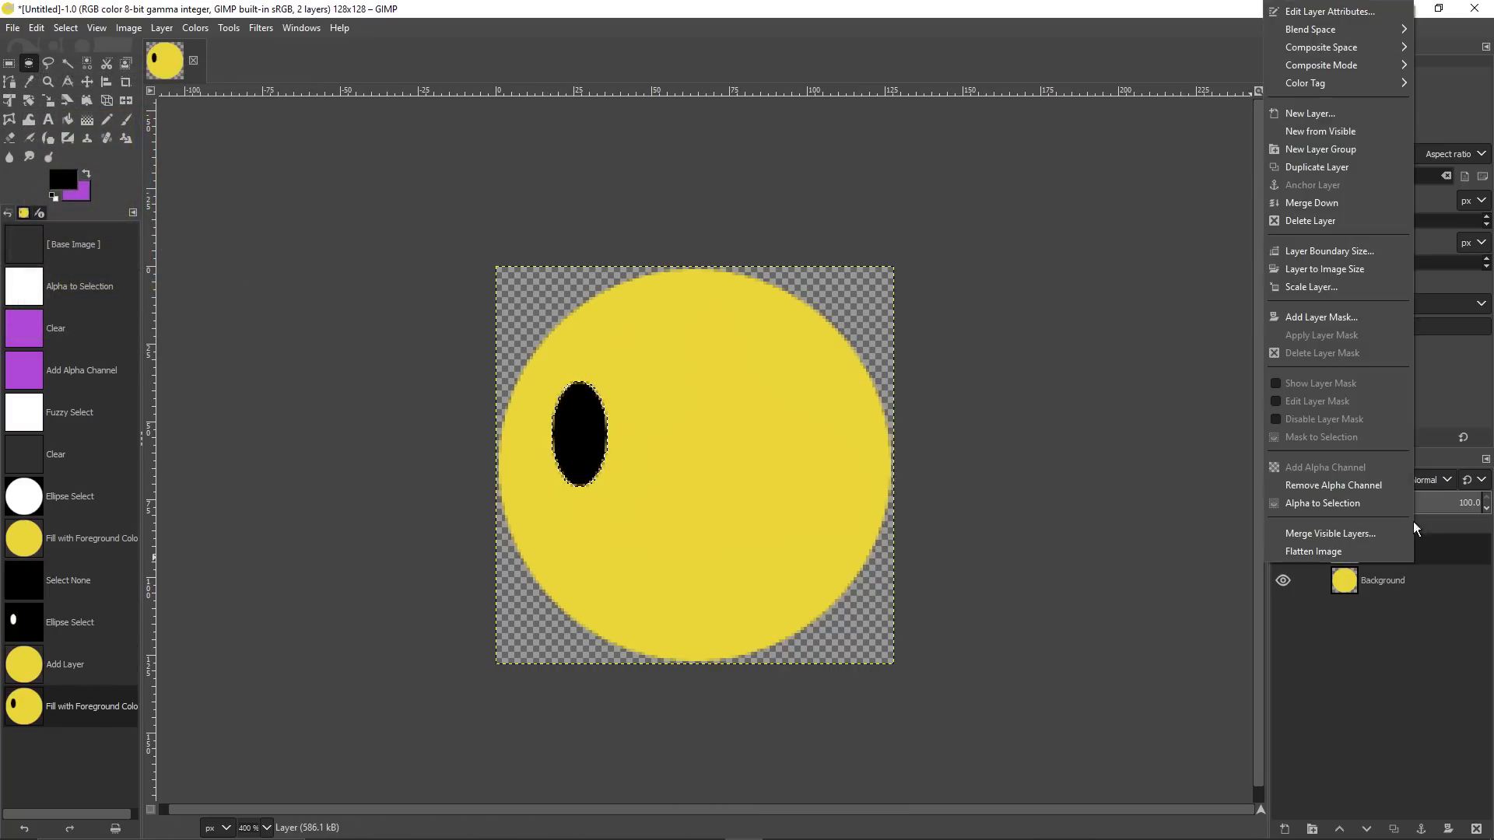
{"action": "left_click", "coordinate": [1322, 166]}
{"action": "key", "text": "m"}
{"action": "left_click_drag", "start_coordinate": [605, 462], "coordinate": [813, 470]}
{"action": "right_click", "coordinate": [805, 467]}
{"action": "mouse_move", "coordinate": [885, 533]}
{"action": "left_click", "coordinate": [946, 520]}
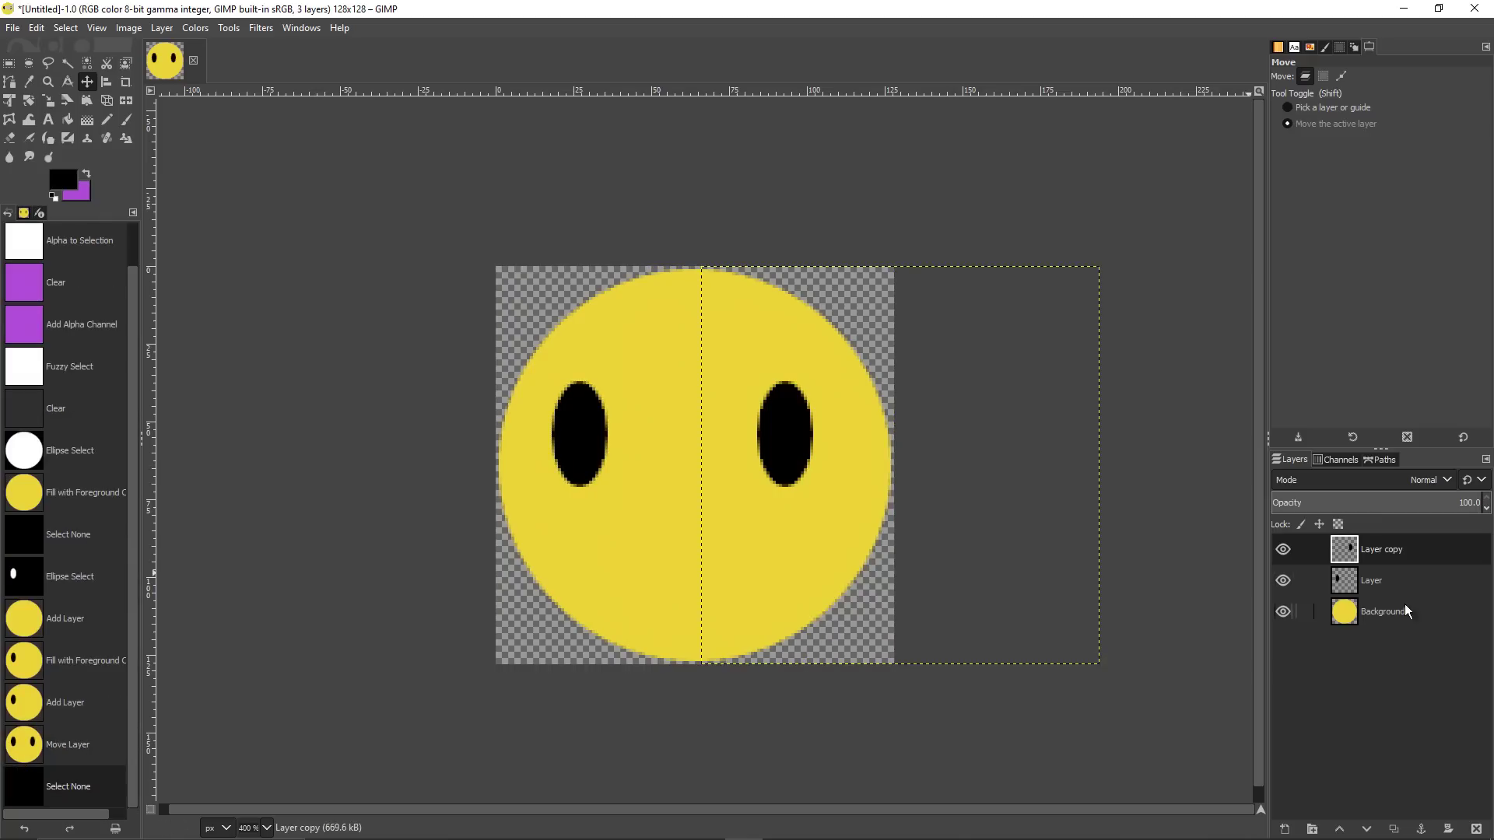
Paint a black mouth on the left eye's layer with the Paintbrush: a straight horizontal line with its right end angled up
{"action": "left_click", "coordinate": [1385, 583]}
{"action": "key", "text": "p"}
{"action": "left_click", "coordinate": [606, 555]}
{"action": "left_click", "coordinate": [754, 556], "text": "shift"}
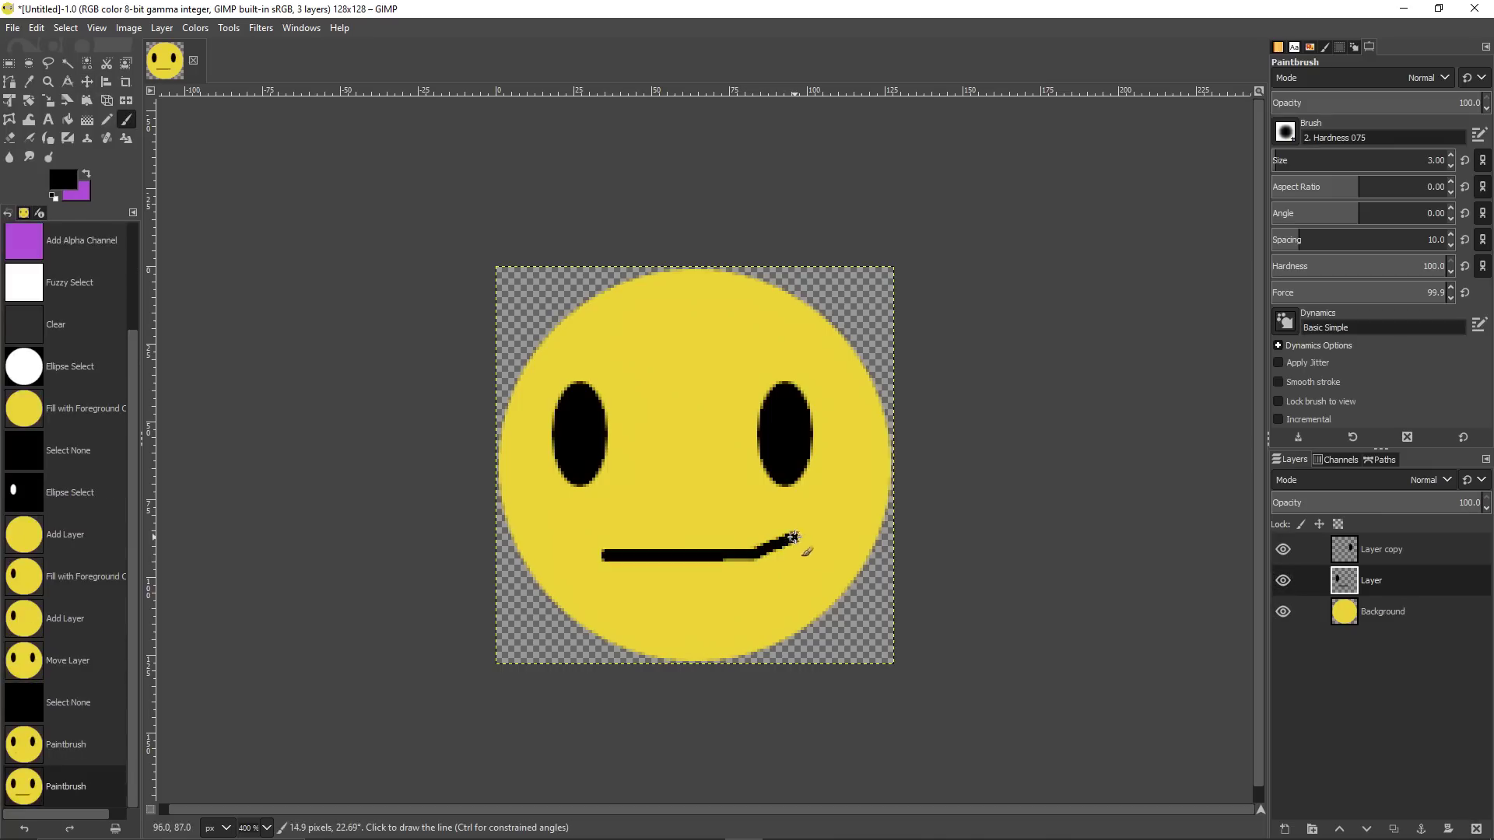
{"action": "left_click", "coordinate": [793, 537], "text": "shift"}
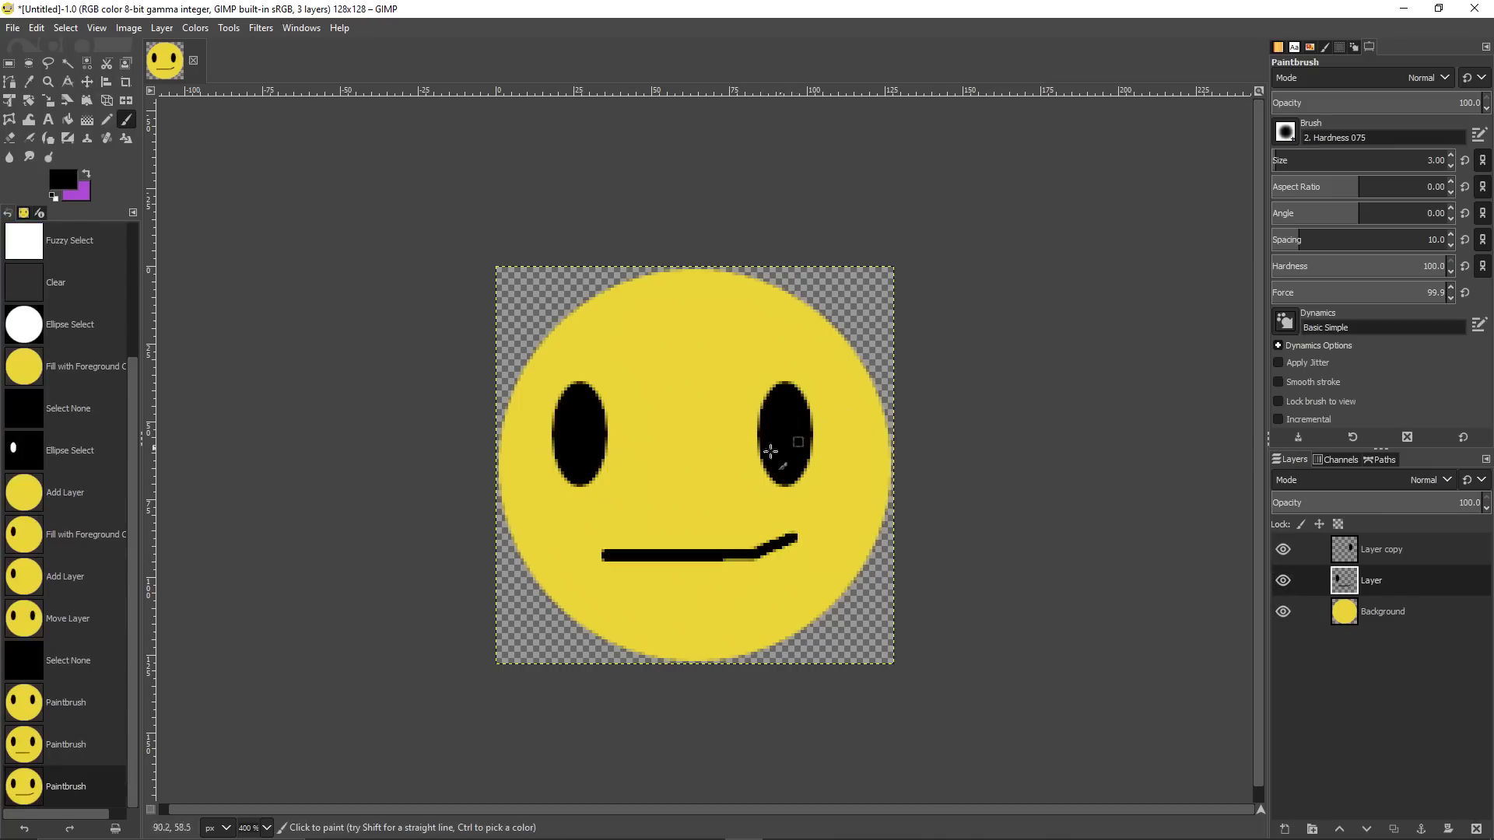
Paint straight black eyebrows above both eyes, slanting down toward the middle of the face
{"action": "left_click", "coordinate": [553, 358]}
{"action": "left_click", "coordinate": [644, 385], "text": "shift"}
{"action": "left_click", "coordinate": [813, 358]}
{"action": "left_click", "coordinate": [729, 387], "text": "shift"}
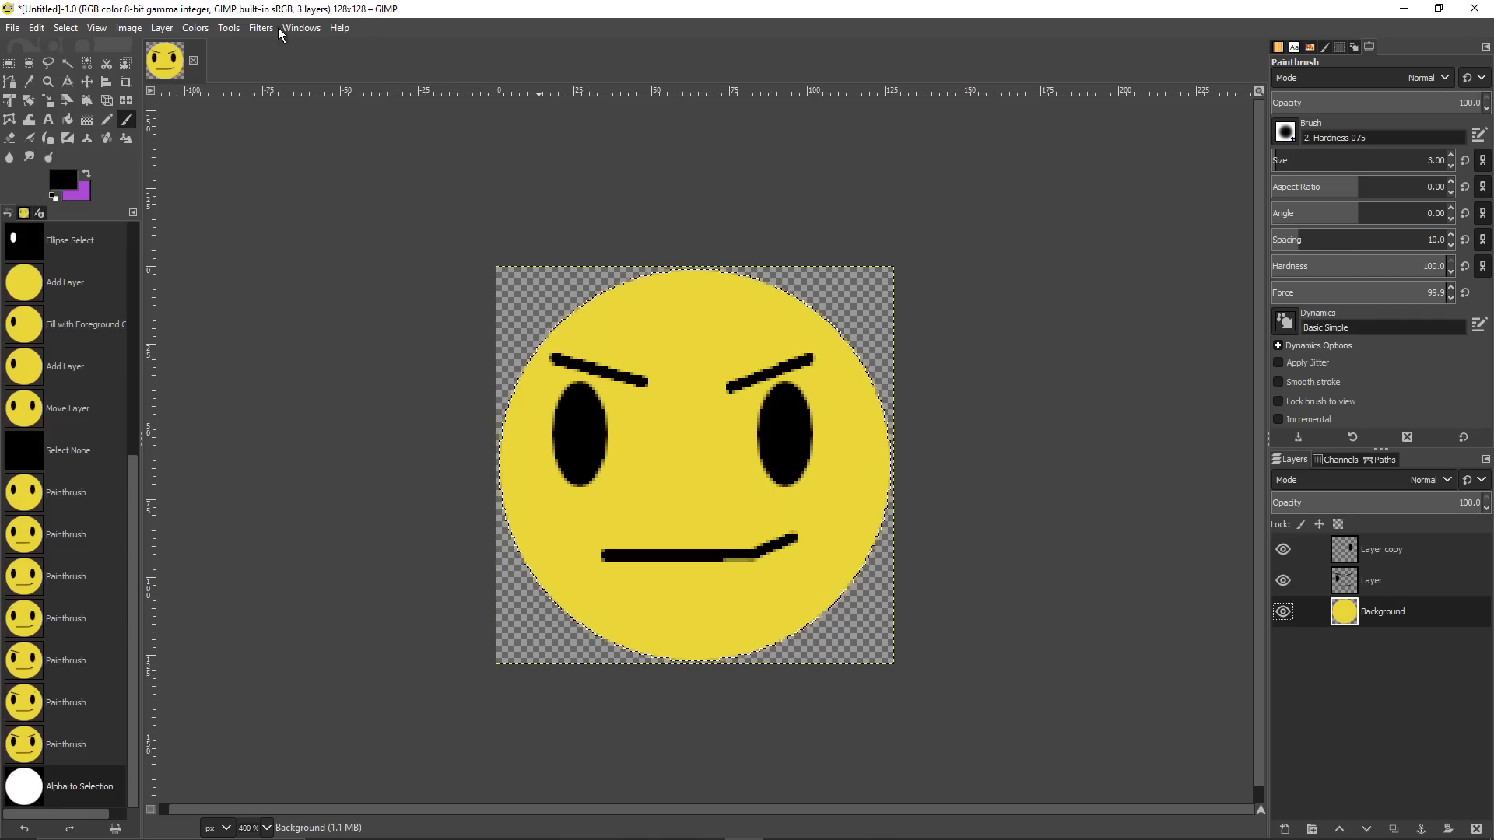
Apply a black circular Vignette with radius 1.238 to the yellow circle on the Background layer, and remove the selection
{"action": "left_click", "coordinate": [285, 28]}
{"action": "mouse_move", "coordinate": [264, 29]}
{"action": "mouse_move", "coordinate": [340, 173]}
{"action": "left_click", "coordinate": [505, 303]}
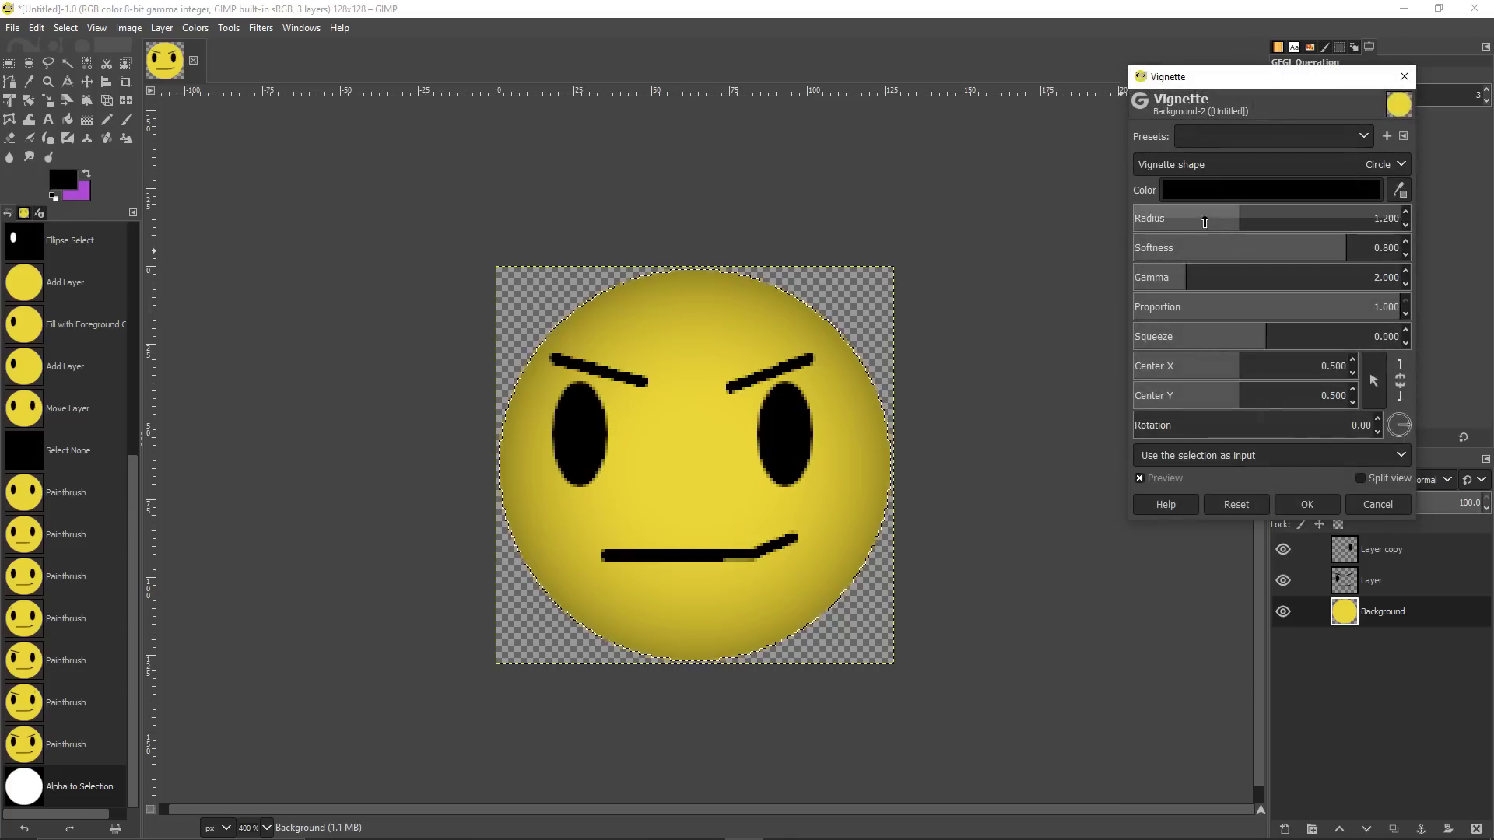
{"action": "mouse_move", "coordinate": [1238, 214]}
{"action": "left_mouse_down"}
{"action": "mouse_move", "coordinate": [1283, 211]}
{"action": "mouse_move", "coordinate": [1243, 209]}
{"action": "left_mouse_up"}
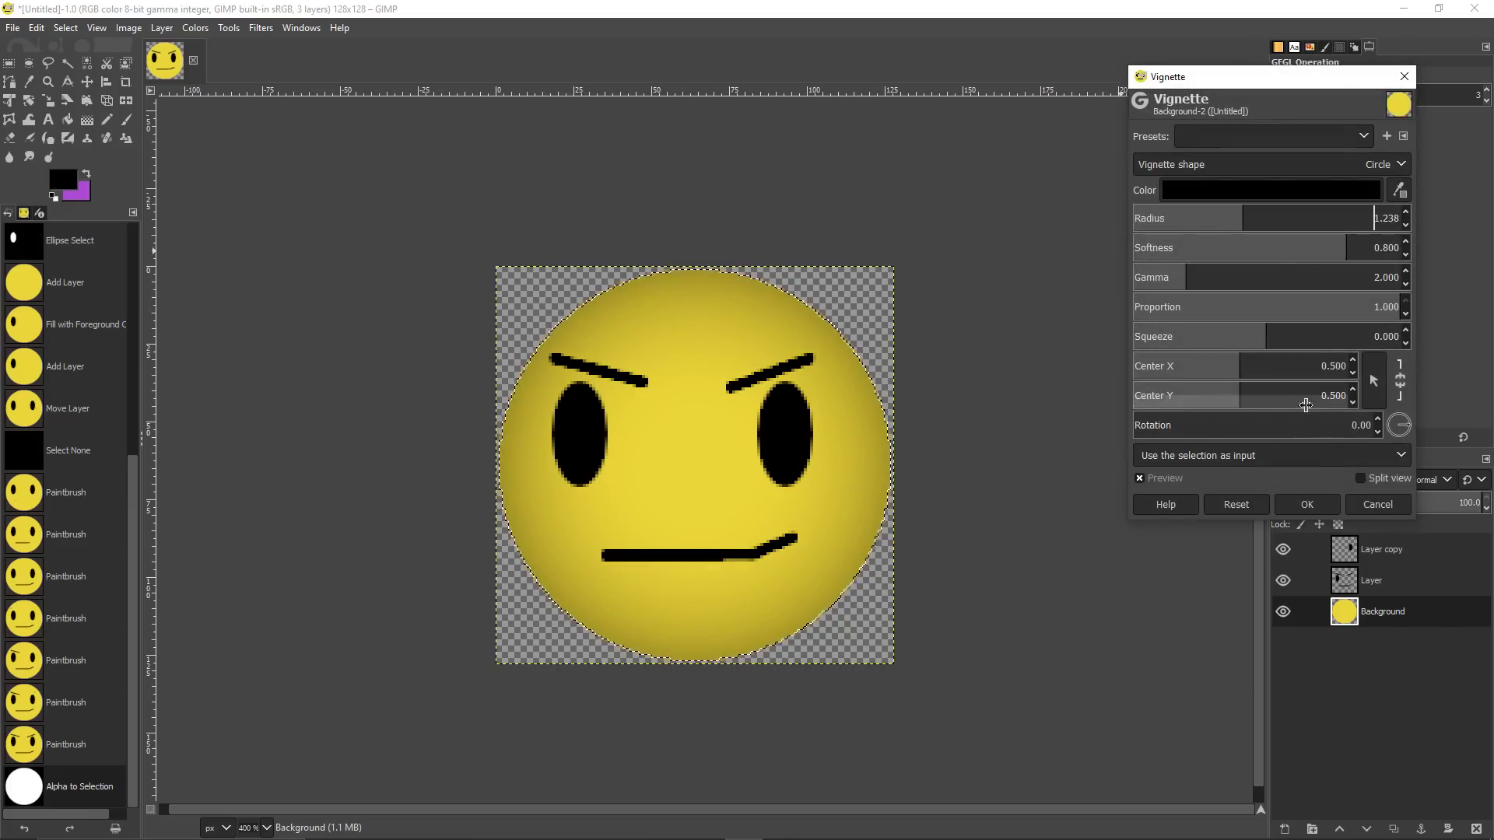
{"action": "left_click", "coordinate": [1280, 500]}
{"action": "right_click", "coordinate": [751, 473]}
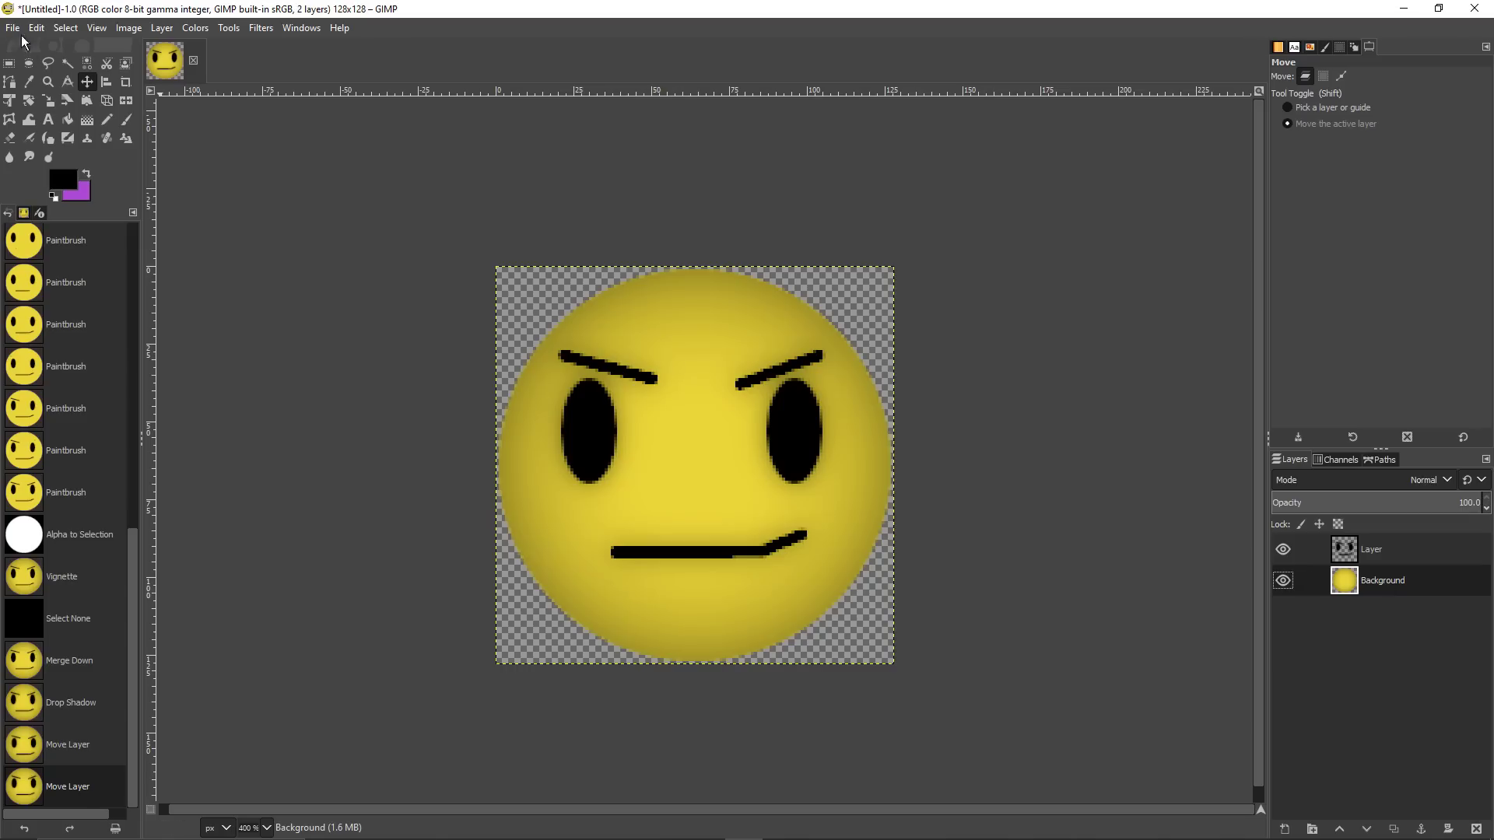
Export the image as a PNG named "smirking emoji.png" in the discord emojis folder with the default PNG options
{"action": "left_click", "coordinate": [24, 29]}
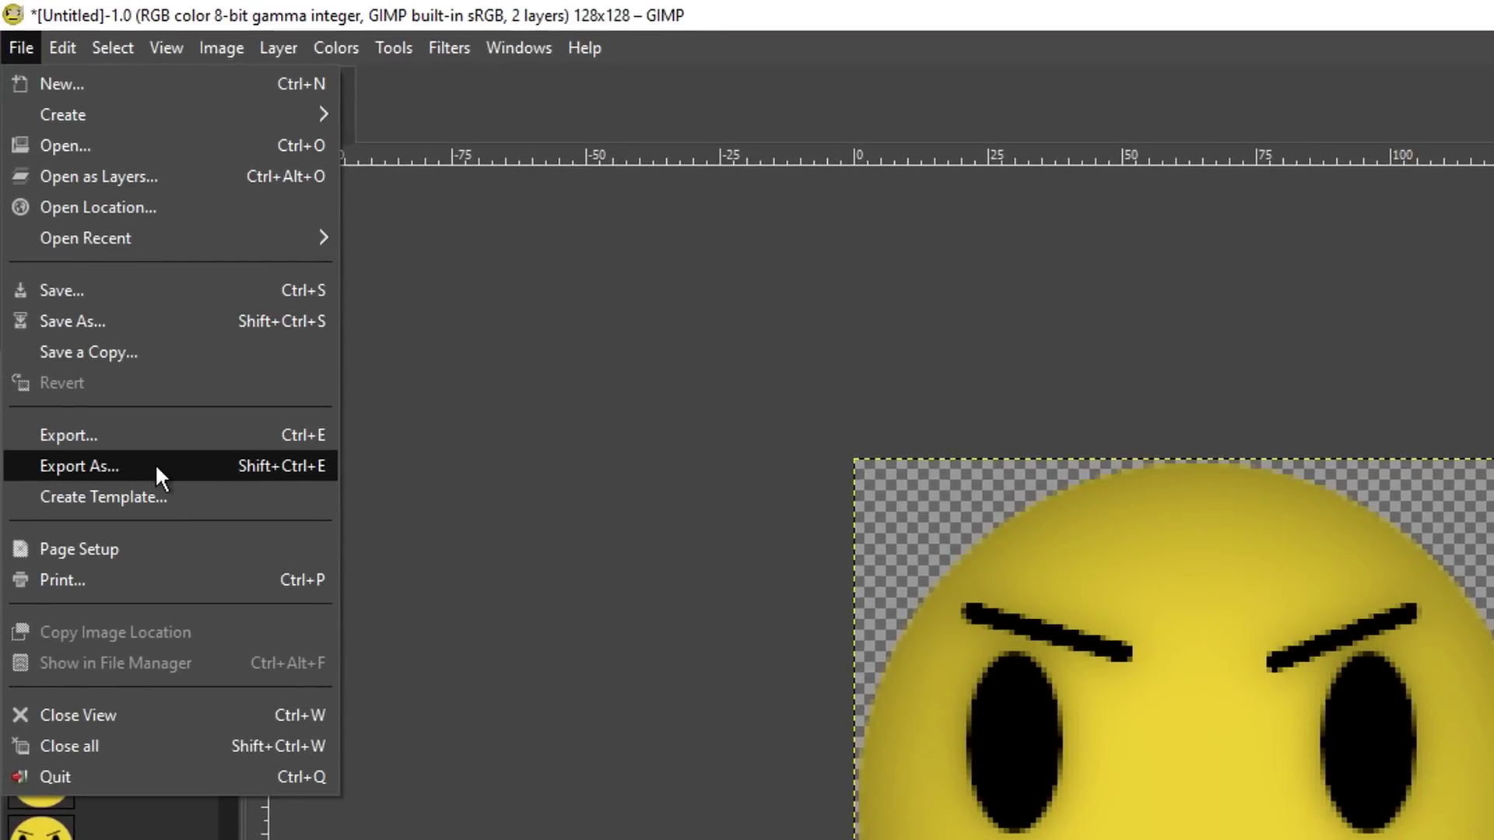
{"action": "left_click", "coordinate": [96, 277]}
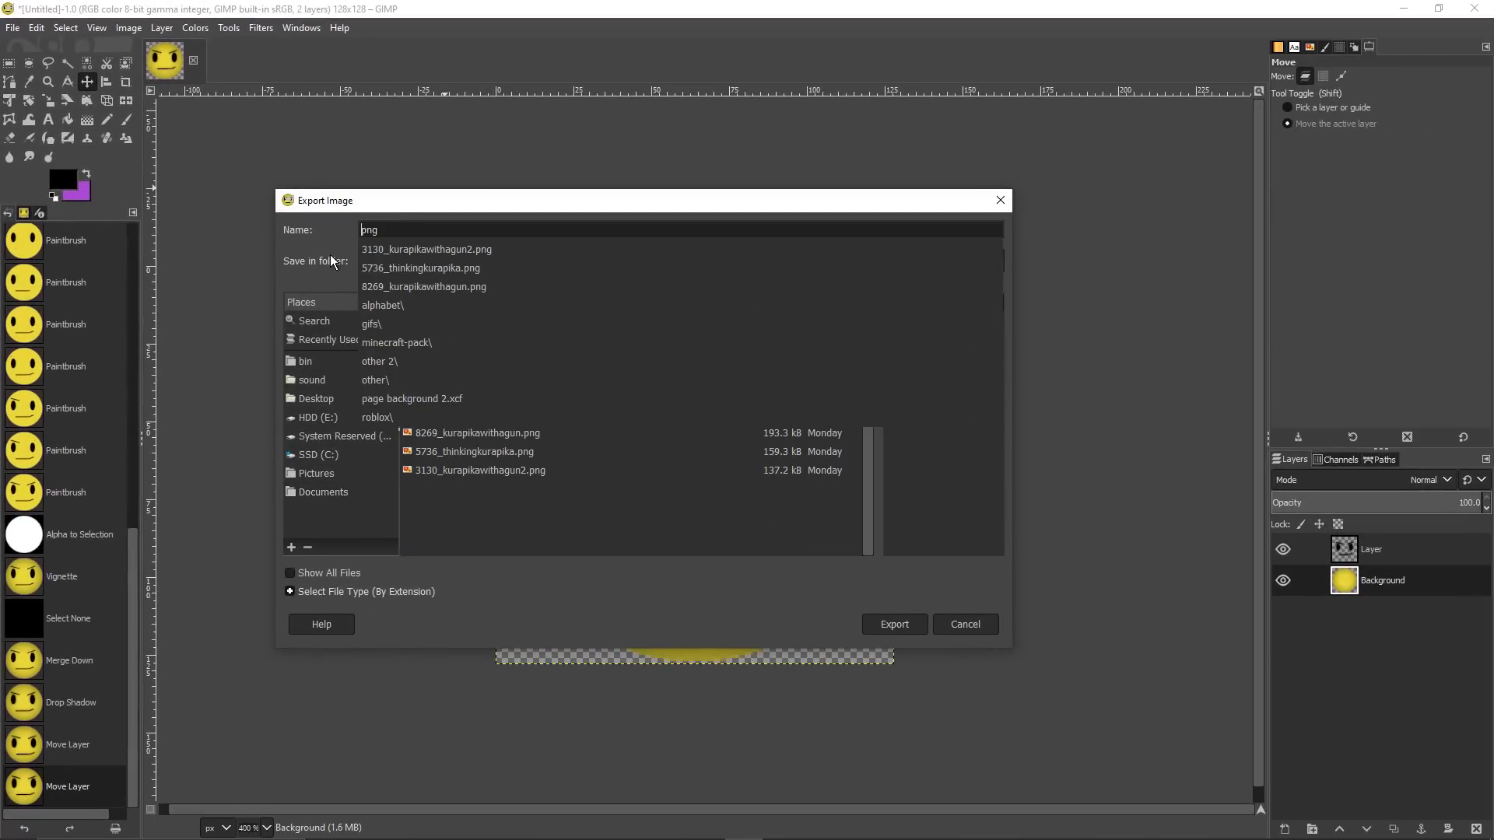
{"action": "type", "text": "smirking emoji."}
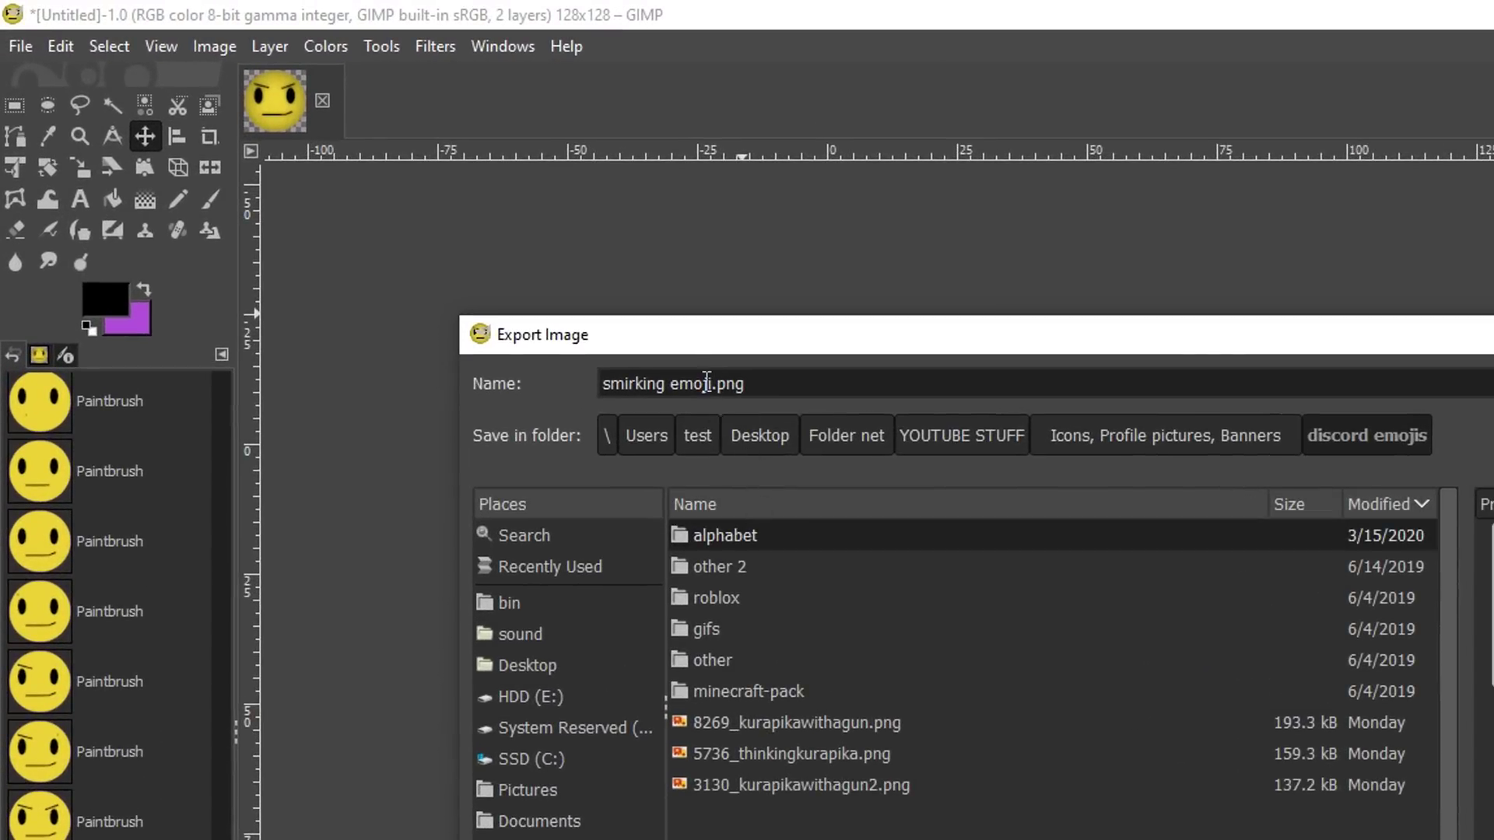
{"action": "key", "text": "Return"}
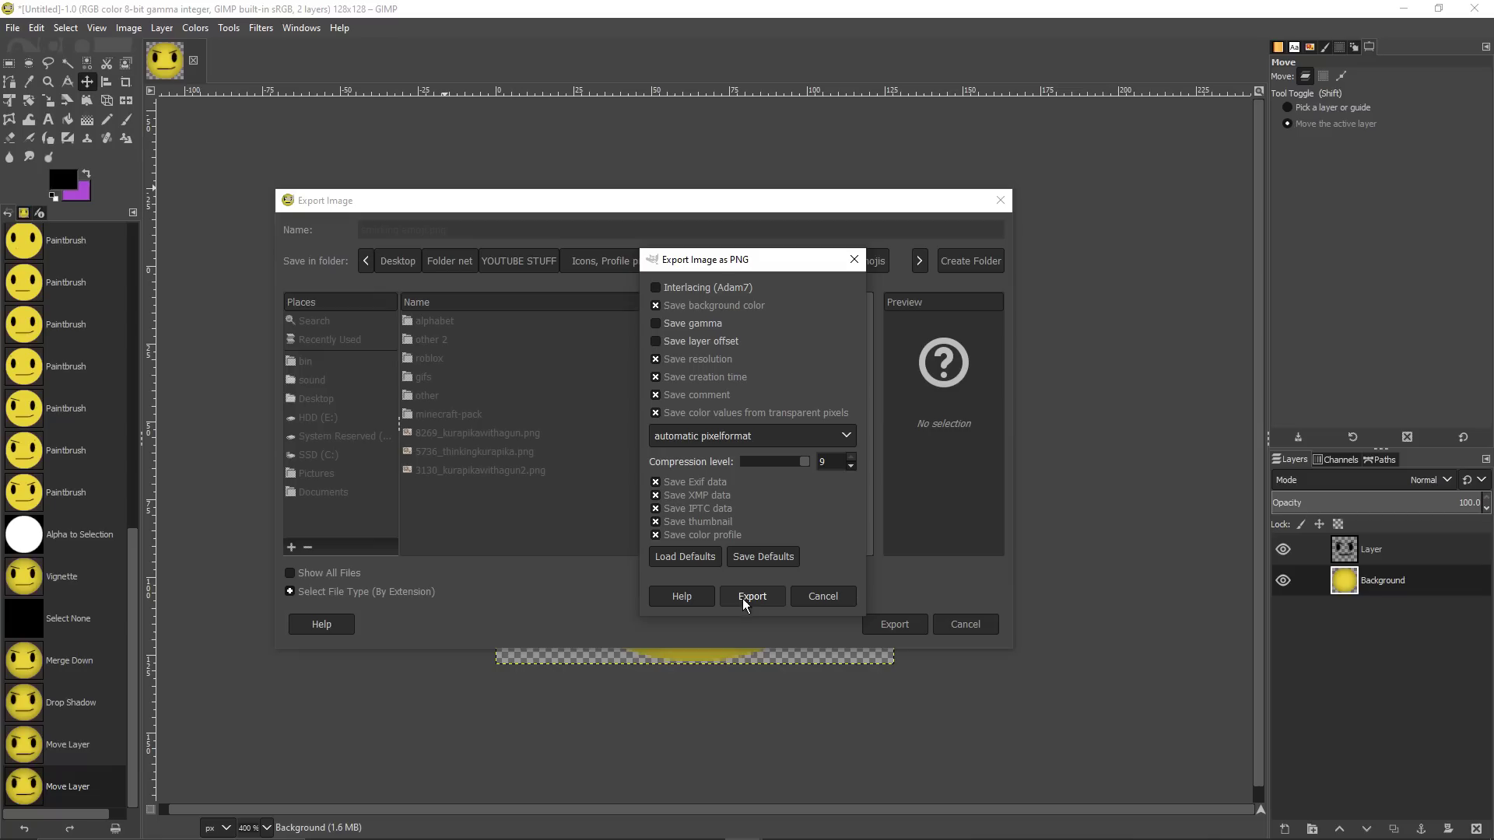
{"action": "left_click", "coordinate": [752, 597]}
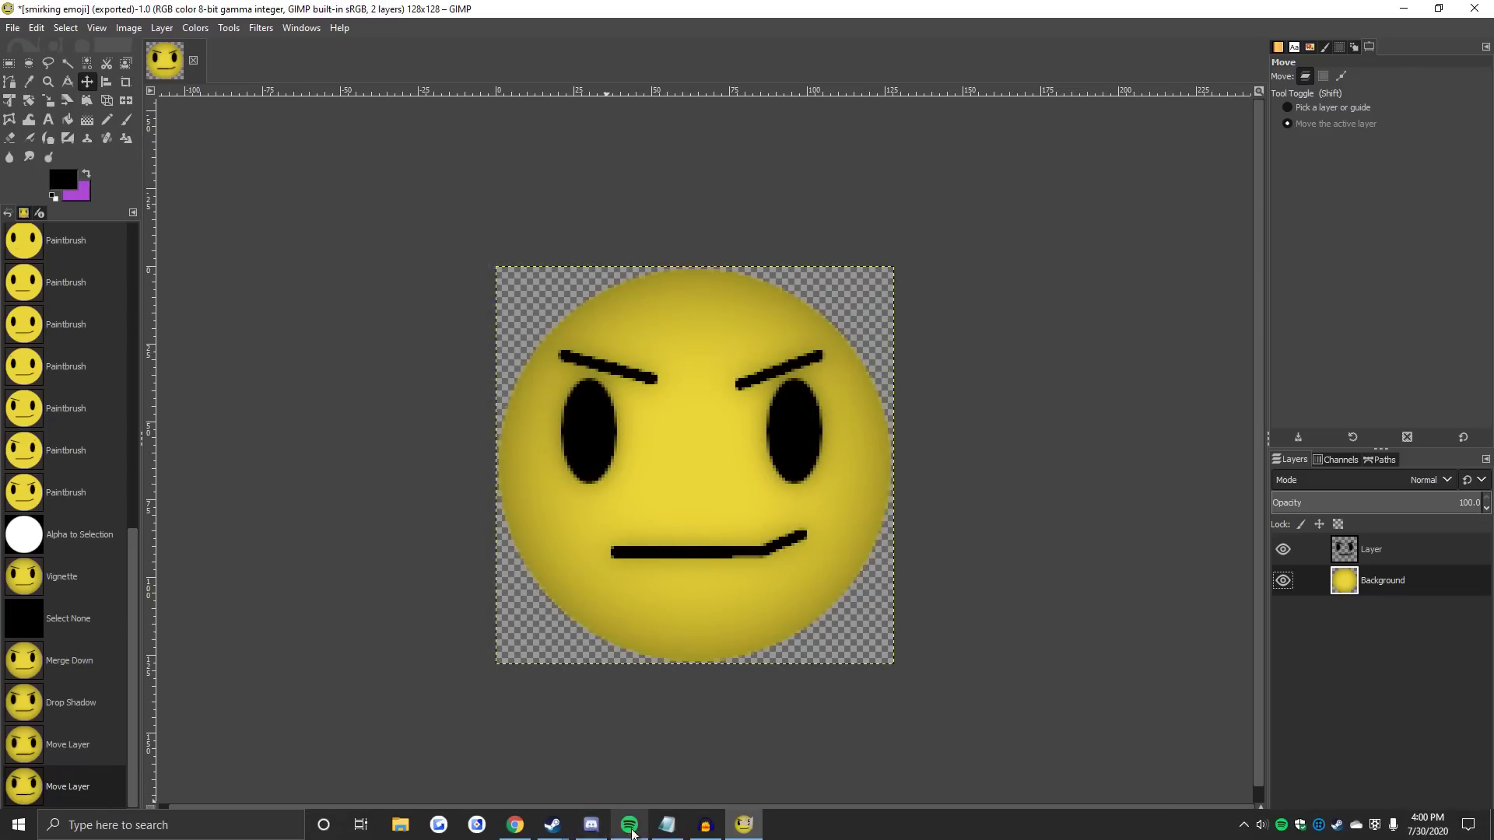
Switch to Discord and open the emoji settings of the EA SPORTS server
{"action": "left_click", "coordinate": [593, 825]}
{"action": "left_click", "coordinate": [156, 44]}
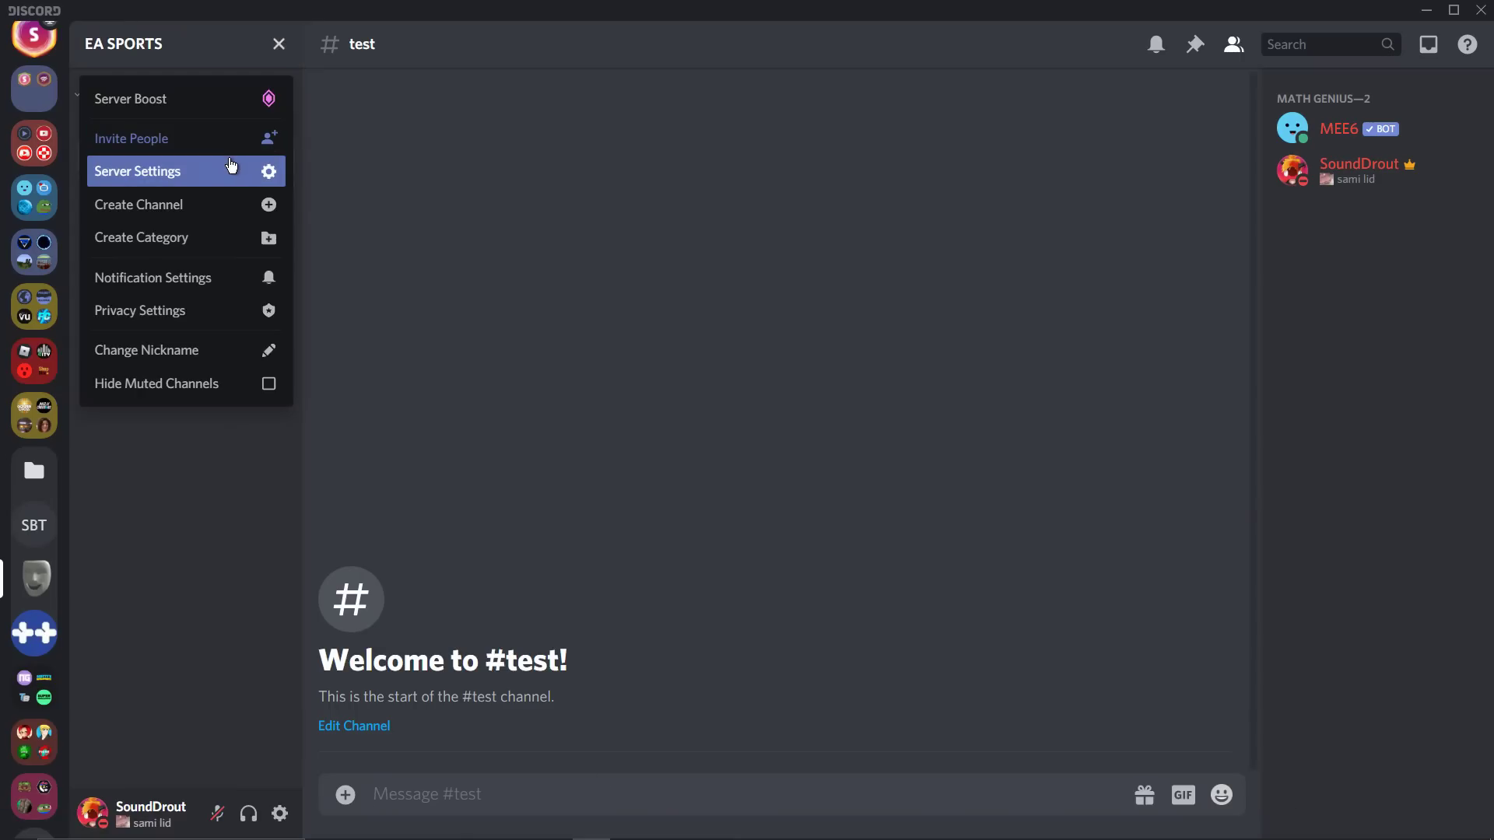
{"action": "left_click", "coordinate": [231, 165]}
{"action": "left_click", "coordinate": [323, 185]}
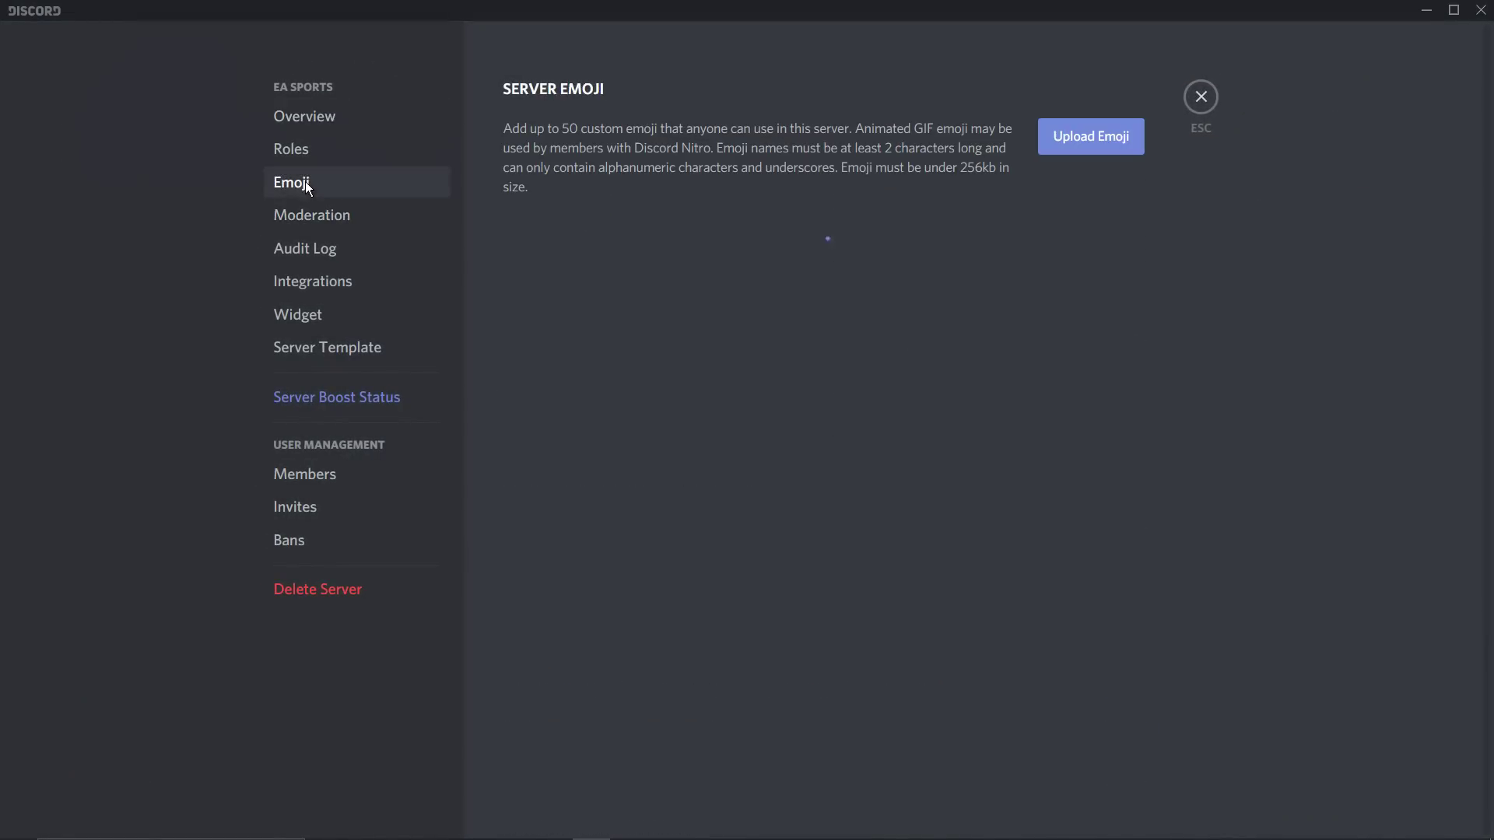
Upload the smirking emoji file as a server emoji and close the server settings
{"action": "left_click", "coordinate": [1093, 139]}
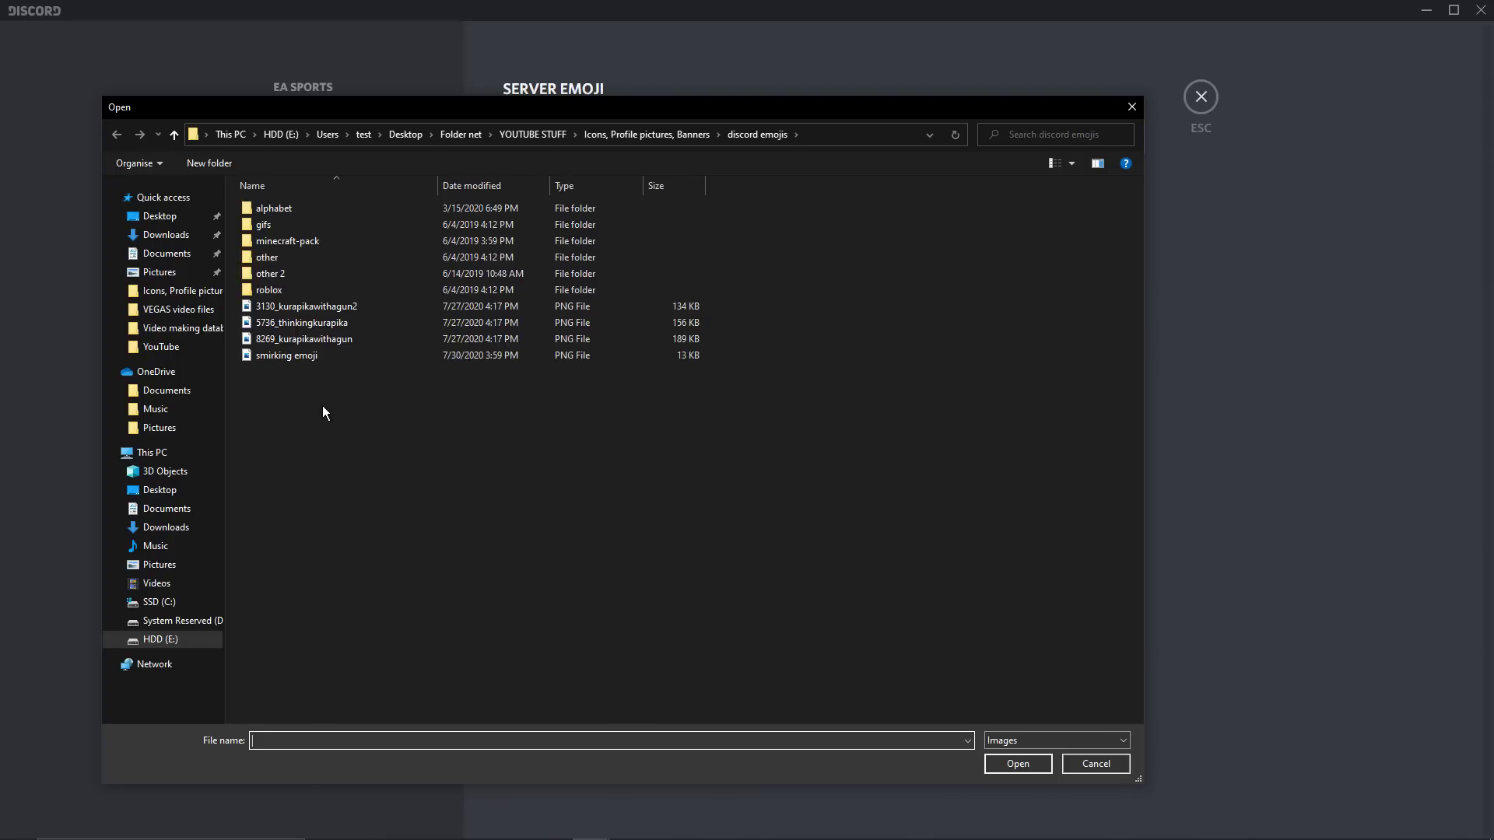
{"action": "left_click", "coordinate": [277, 360]}
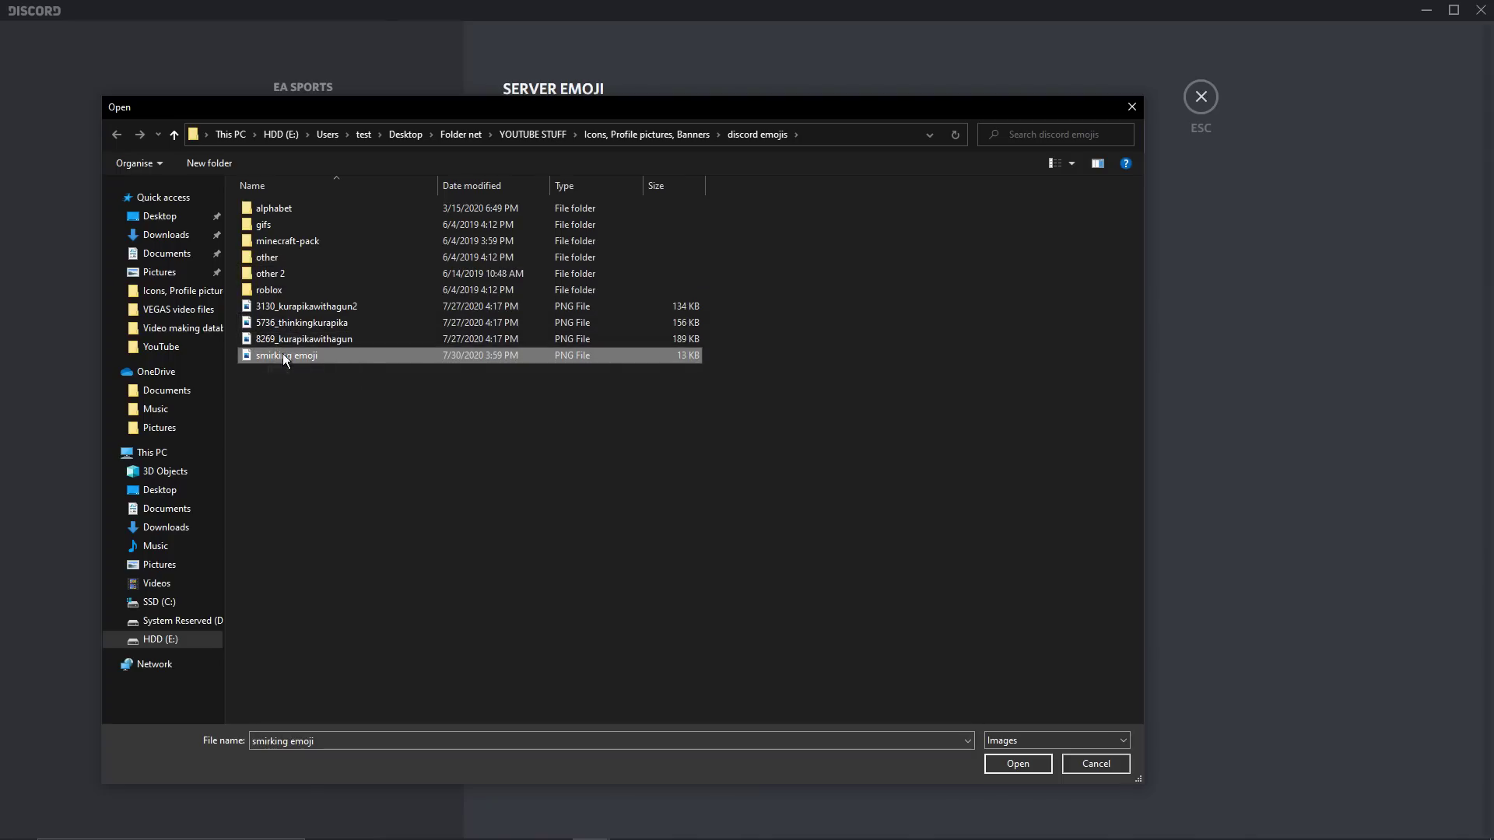
{"action": "left_click", "coordinate": [1026, 763]}
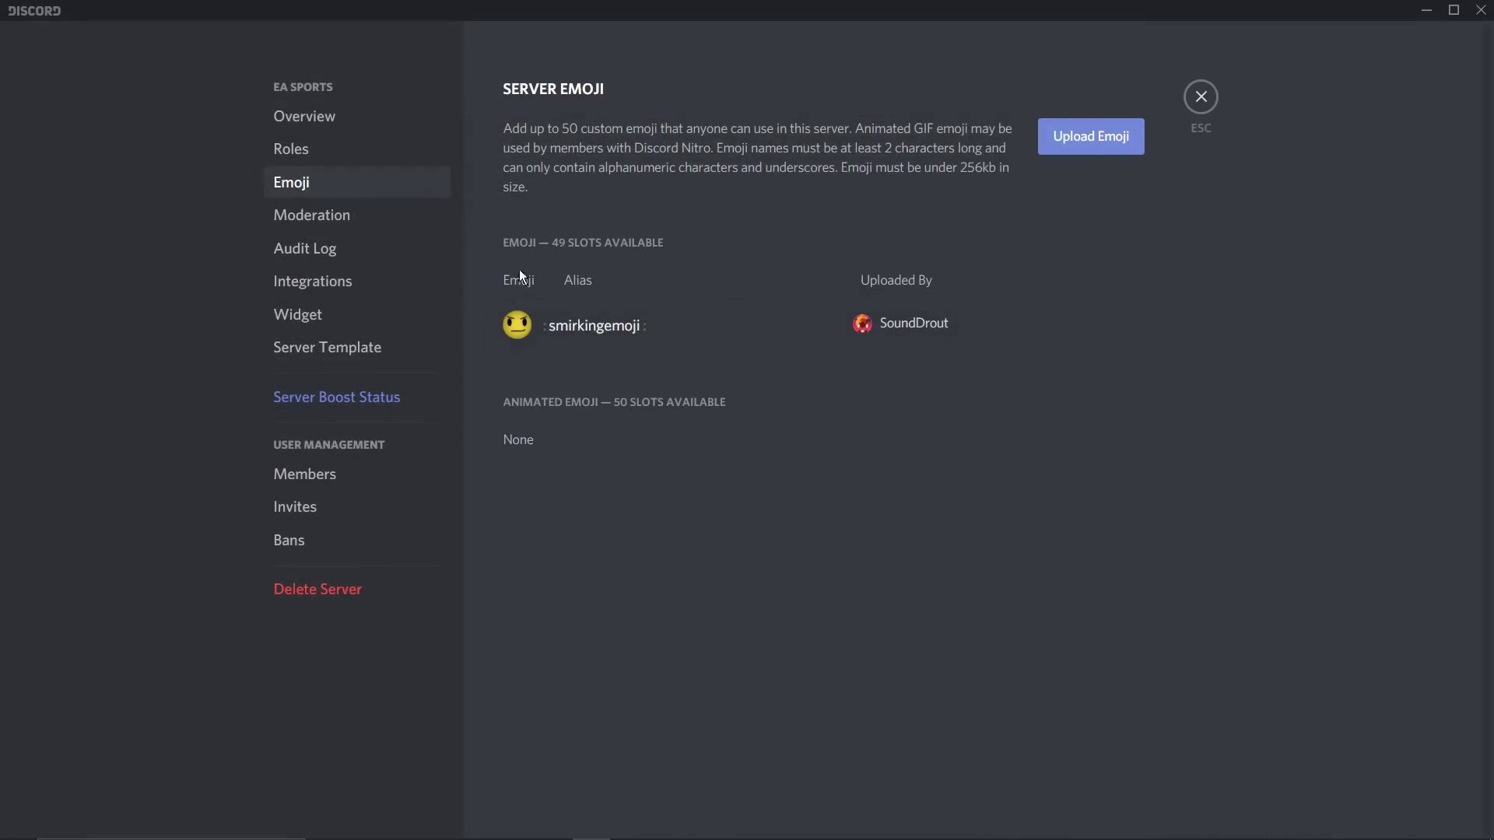
{"action": "left_click", "coordinate": [1201, 97]}
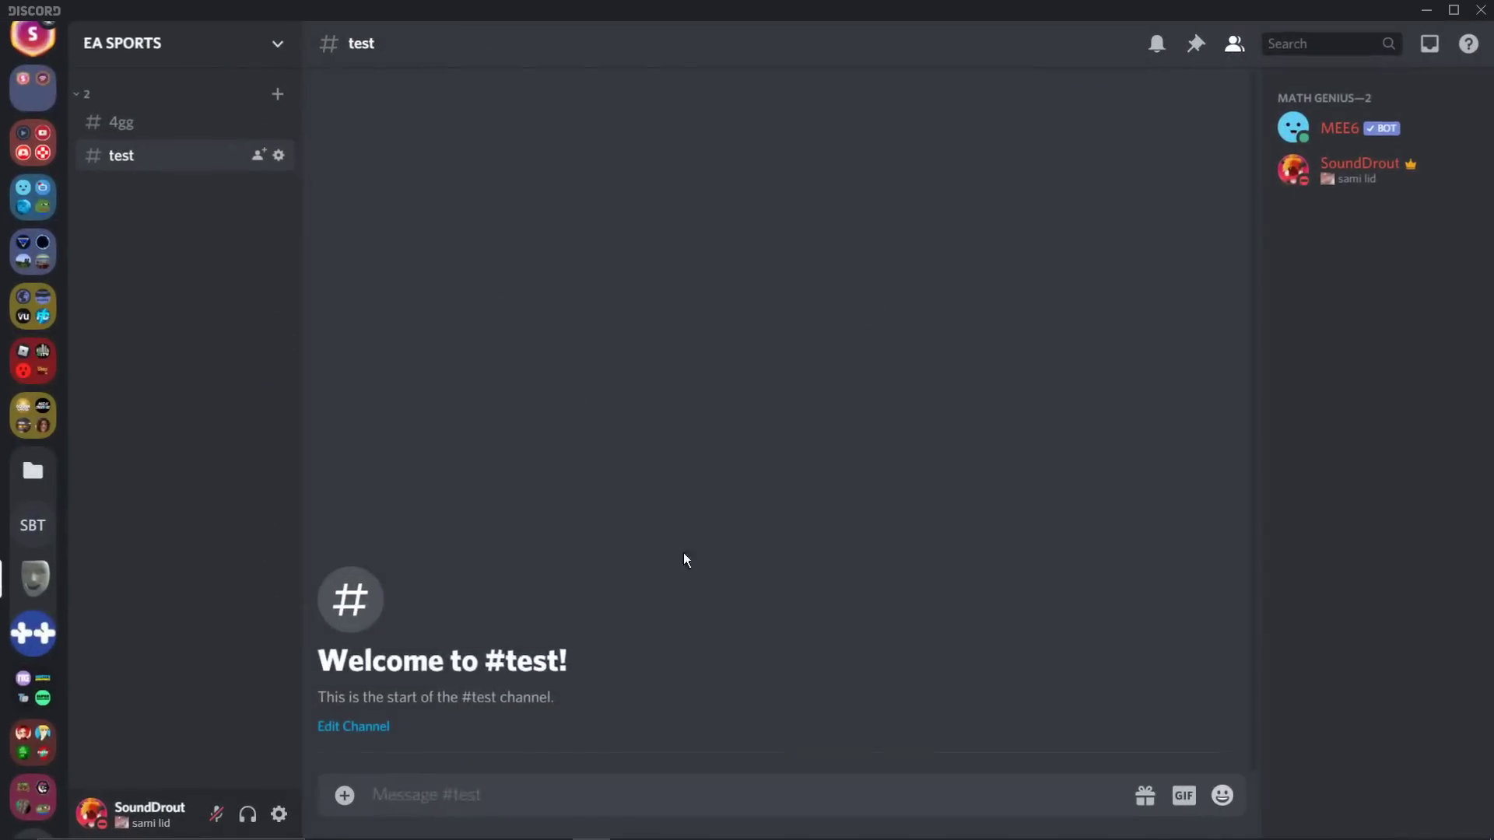
Send the smirking emoji as a message in the #test channel
{"action": "type", "text": ":smirk"}
{"action": "left_click", "coordinate": [455, 745]}
{"action": "key", "text": "Return"}
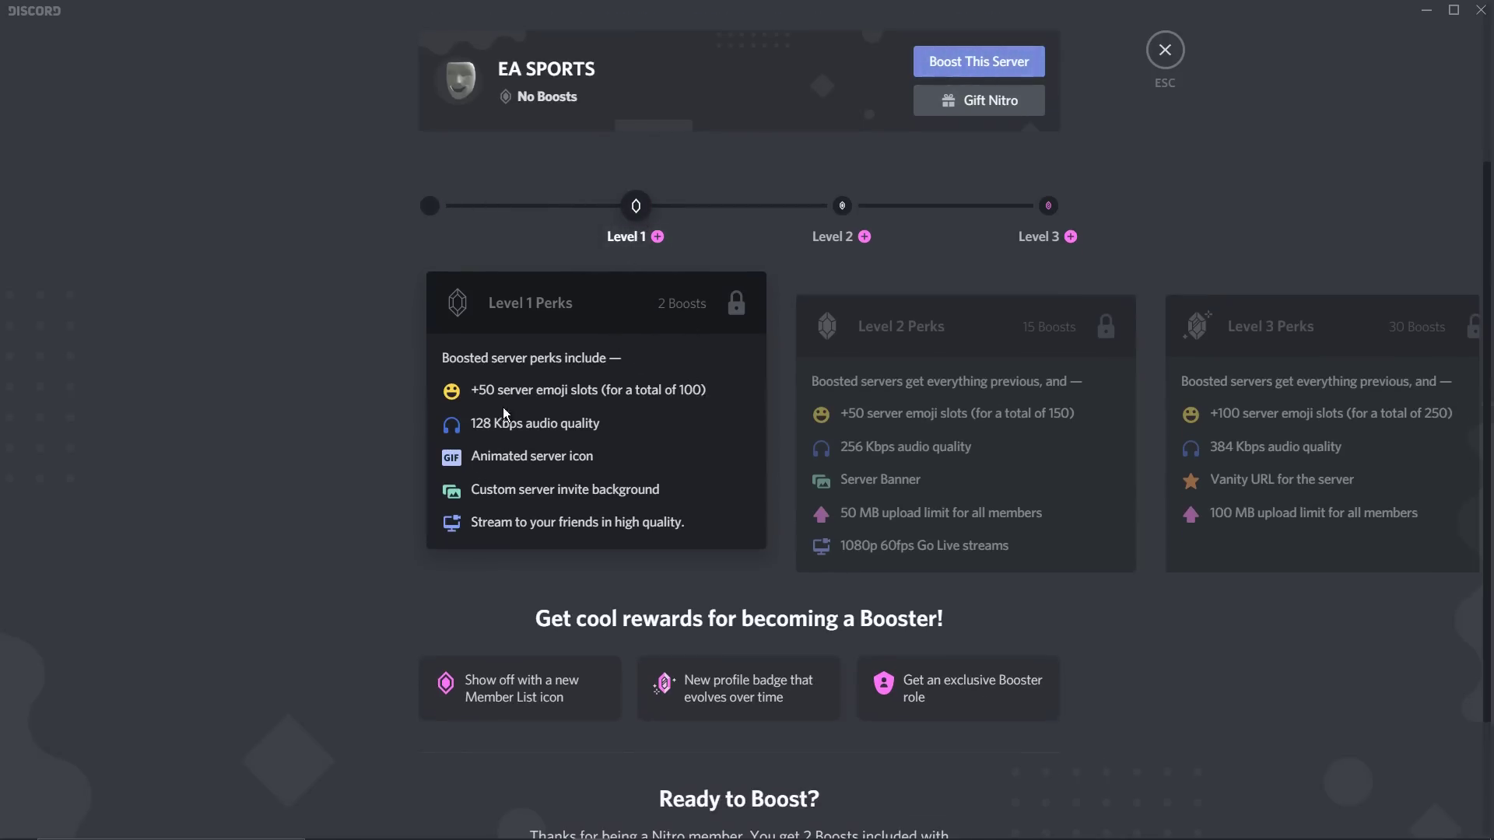
Examine the server emoji slot perks offered at boost Levels 1, 2 and 3
{"action": "left_click_drag", "start_coordinate": [478, 385], "coordinate": [590, 385]}
{"action": "left_click", "coordinate": [600, 388]}
{"action": "left_click", "coordinate": [987, 391]}
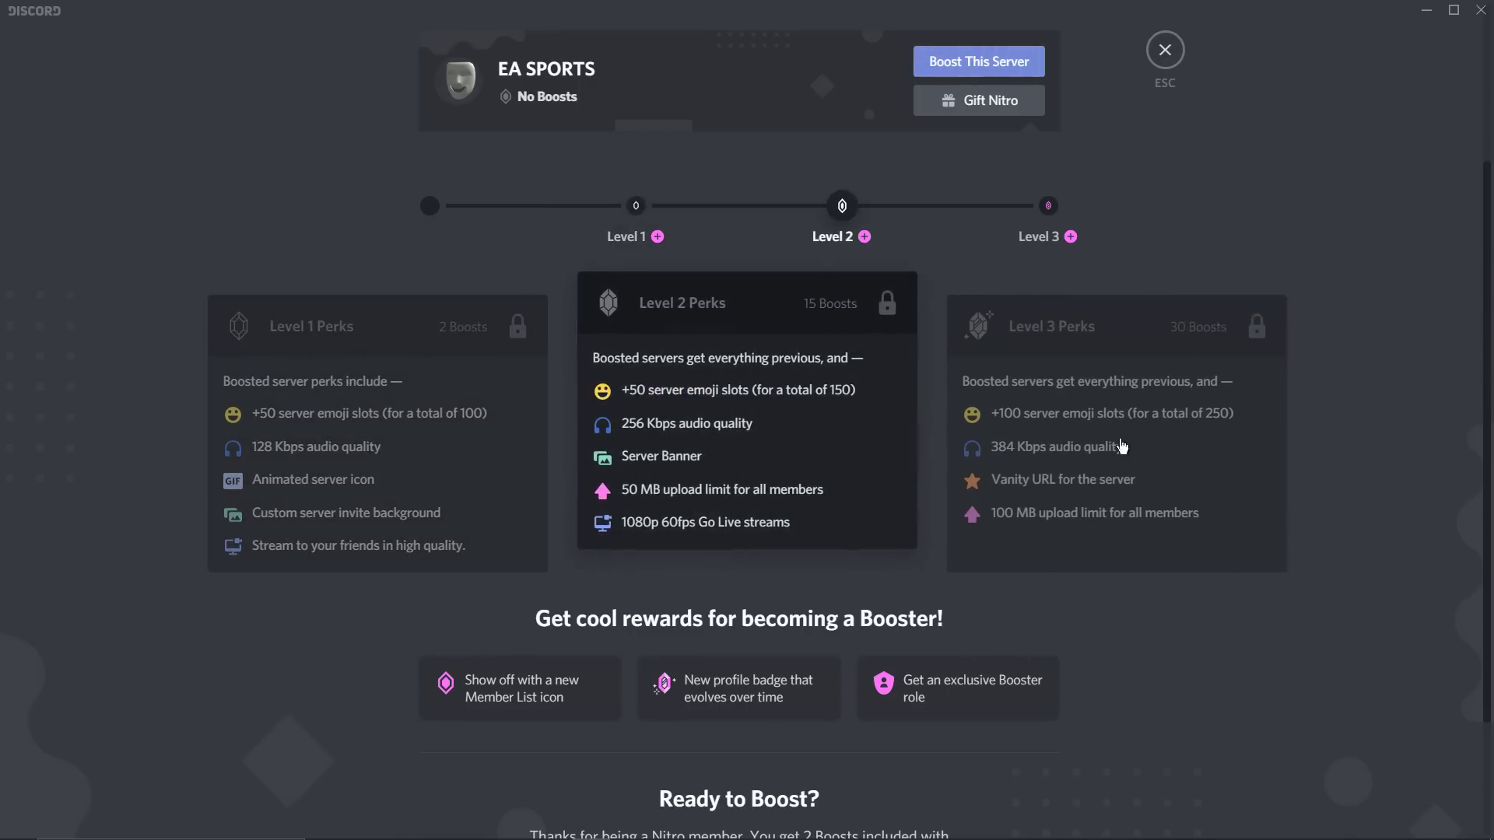
{"action": "left_click", "coordinate": [1144, 448]}
{"action": "left_click_drag", "start_coordinate": [968, 380], "coordinate": [996, 387]}
{"action": "left_click", "coordinate": [1017, 392]}
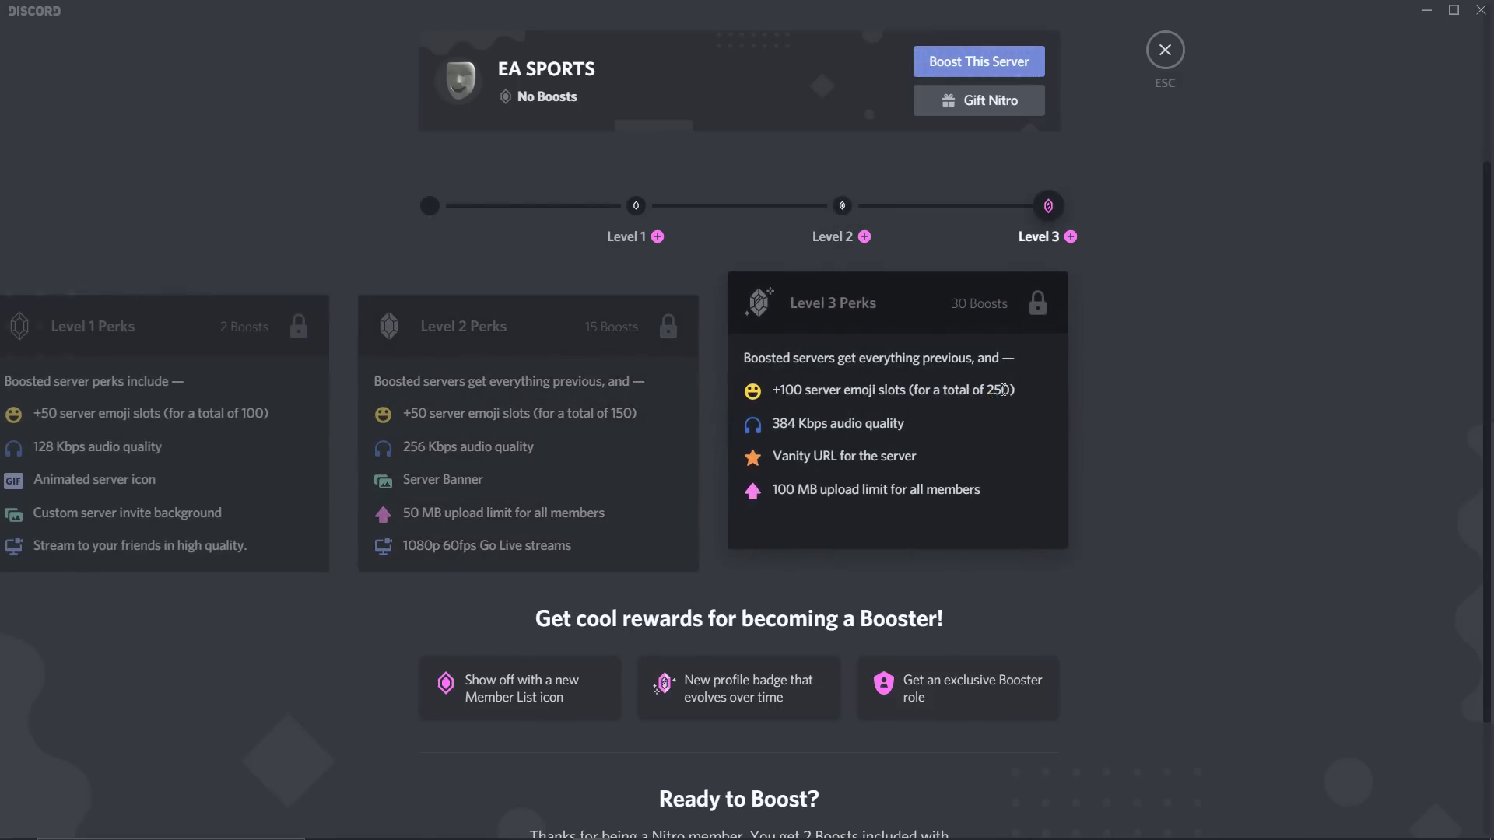
{"action": "left_click_drag", "start_coordinate": [851, 389], "coordinate": [1020, 386]}
{"action": "left_click", "coordinate": [1020, 386]}
{"action": "triple_click", "coordinate": [1019, 392]}
{"action": "left_click", "coordinate": [1018, 393]}
{"action": "left_click", "coordinate": [171, 439]}
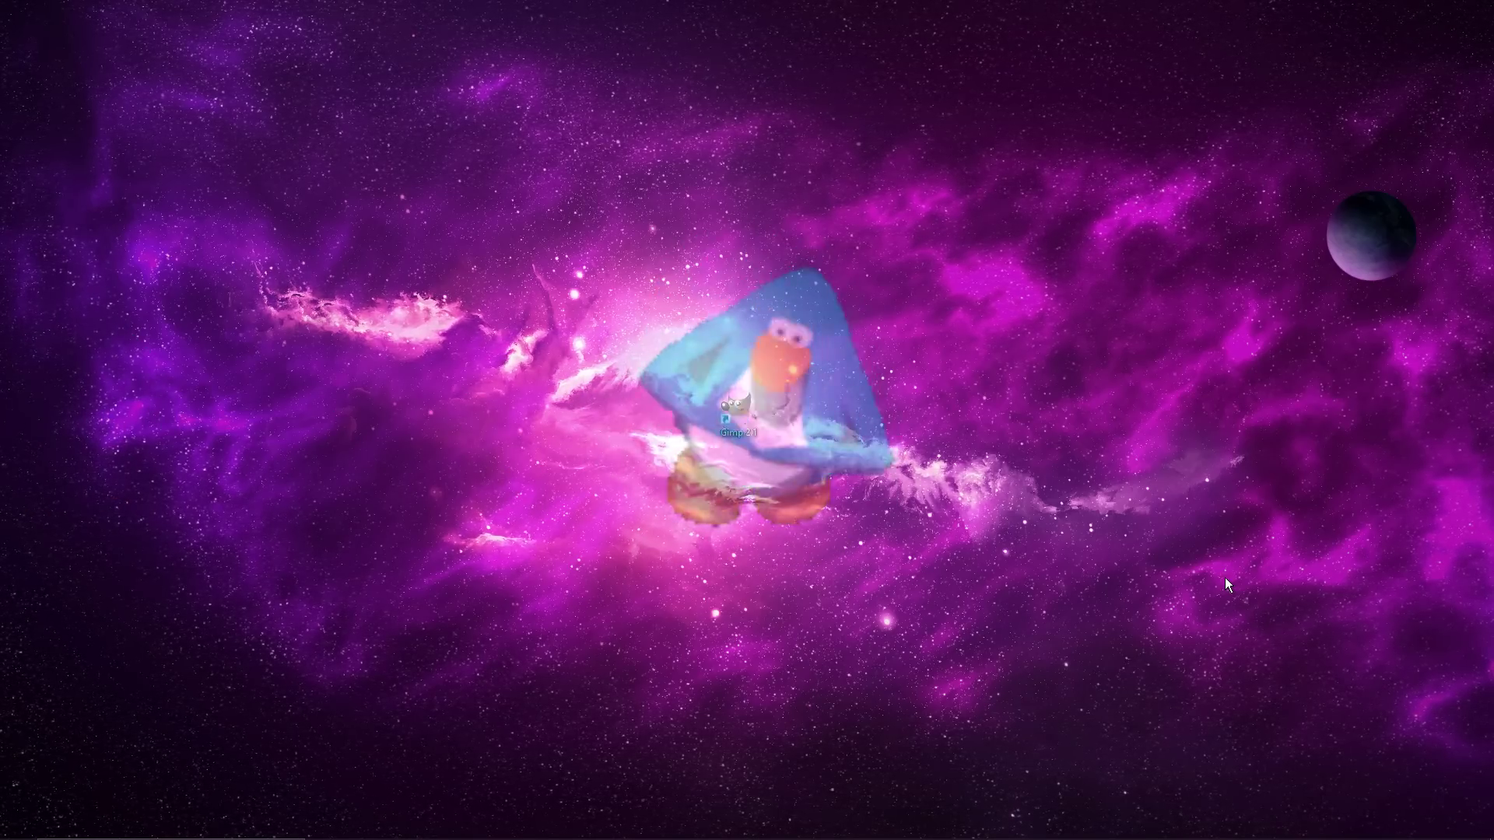
{"action": "left_click_drag", "start_coordinate": [1493, 603], "coordinate": [805, 408]}
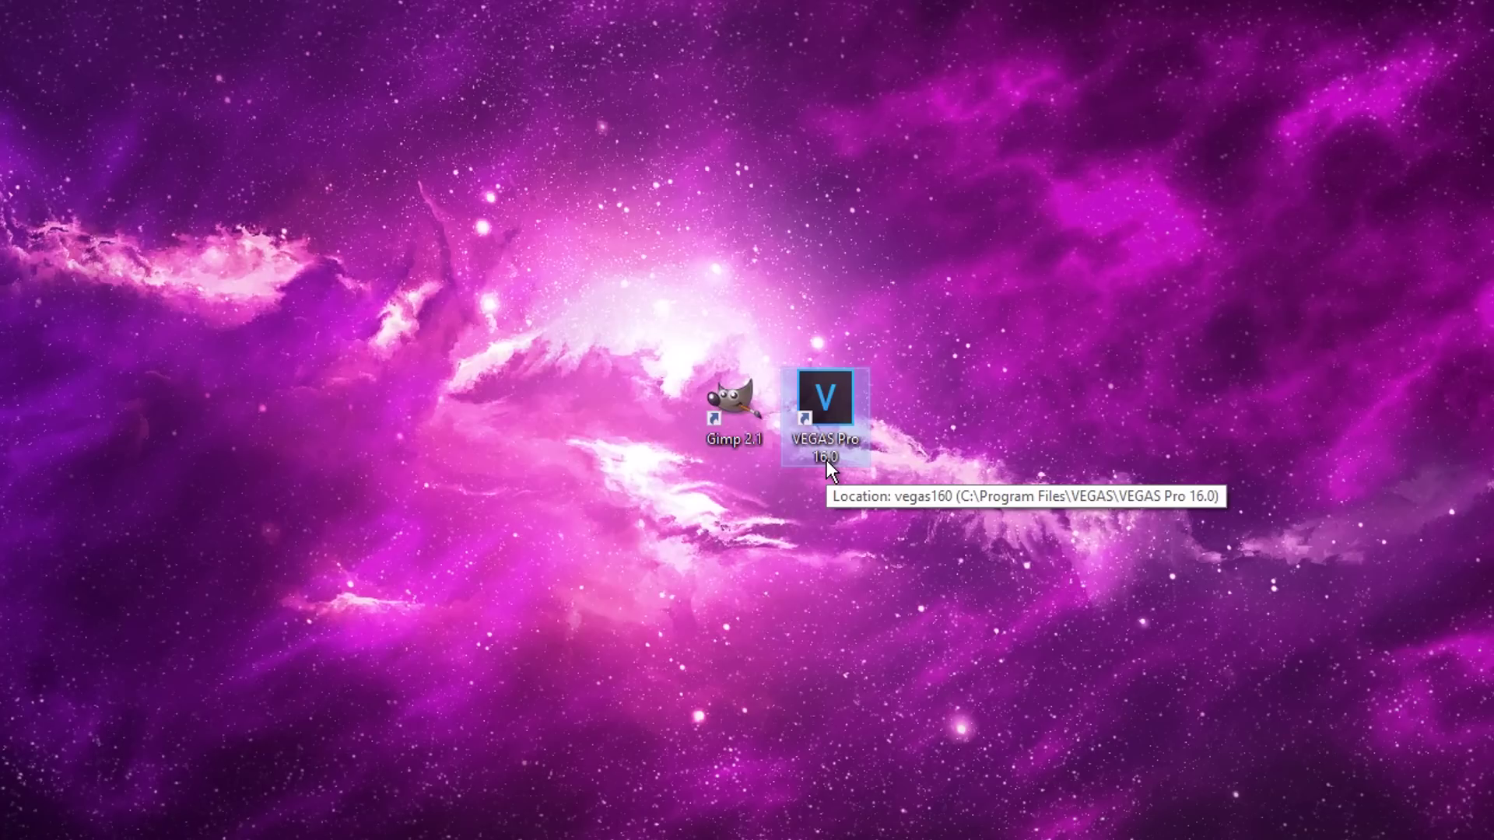
{"action": "left_click_drag", "start_coordinate": [828, 467], "coordinate": [848, 417]}
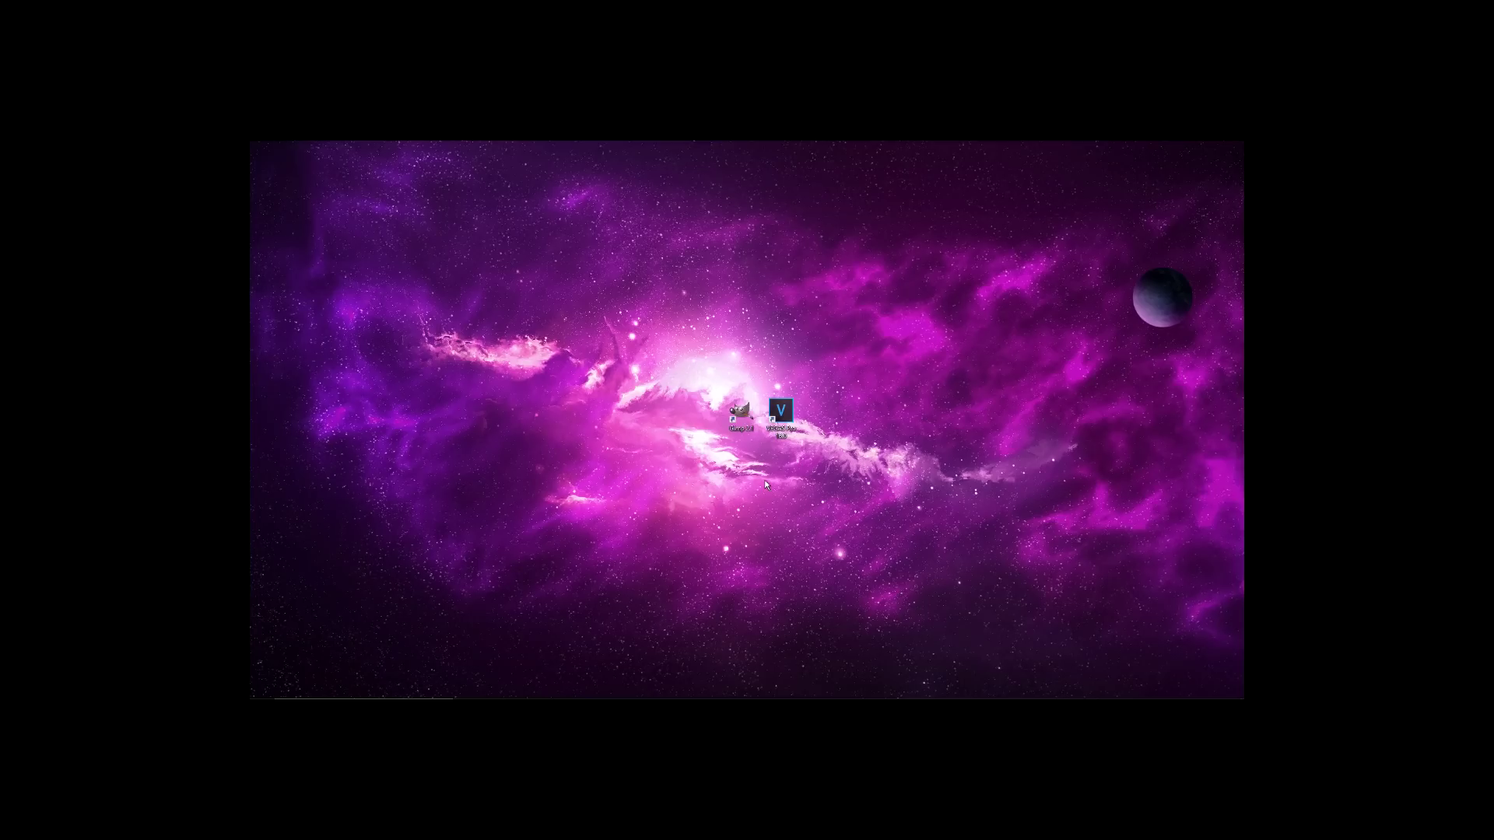
{"action": "left_click_drag", "start_coordinate": [781, 417], "coordinate": [735, 498]}
{"action": "left_click_drag", "start_coordinate": [735, 497], "coordinate": [809, 405]}
{"action": "left_click_drag", "start_coordinate": [808, 404], "coordinate": [732, 342]}
{"action": "left_click_drag", "start_coordinate": [732, 341], "coordinate": [686, 398]}
{"action": "left_click_drag", "start_coordinate": [689, 397], "coordinate": [739, 475]}
{"action": "left_click_drag", "start_coordinate": [739, 476], "coordinate": [806, 409]}
{"action": "left_click", "coordinate": [849, 455]}
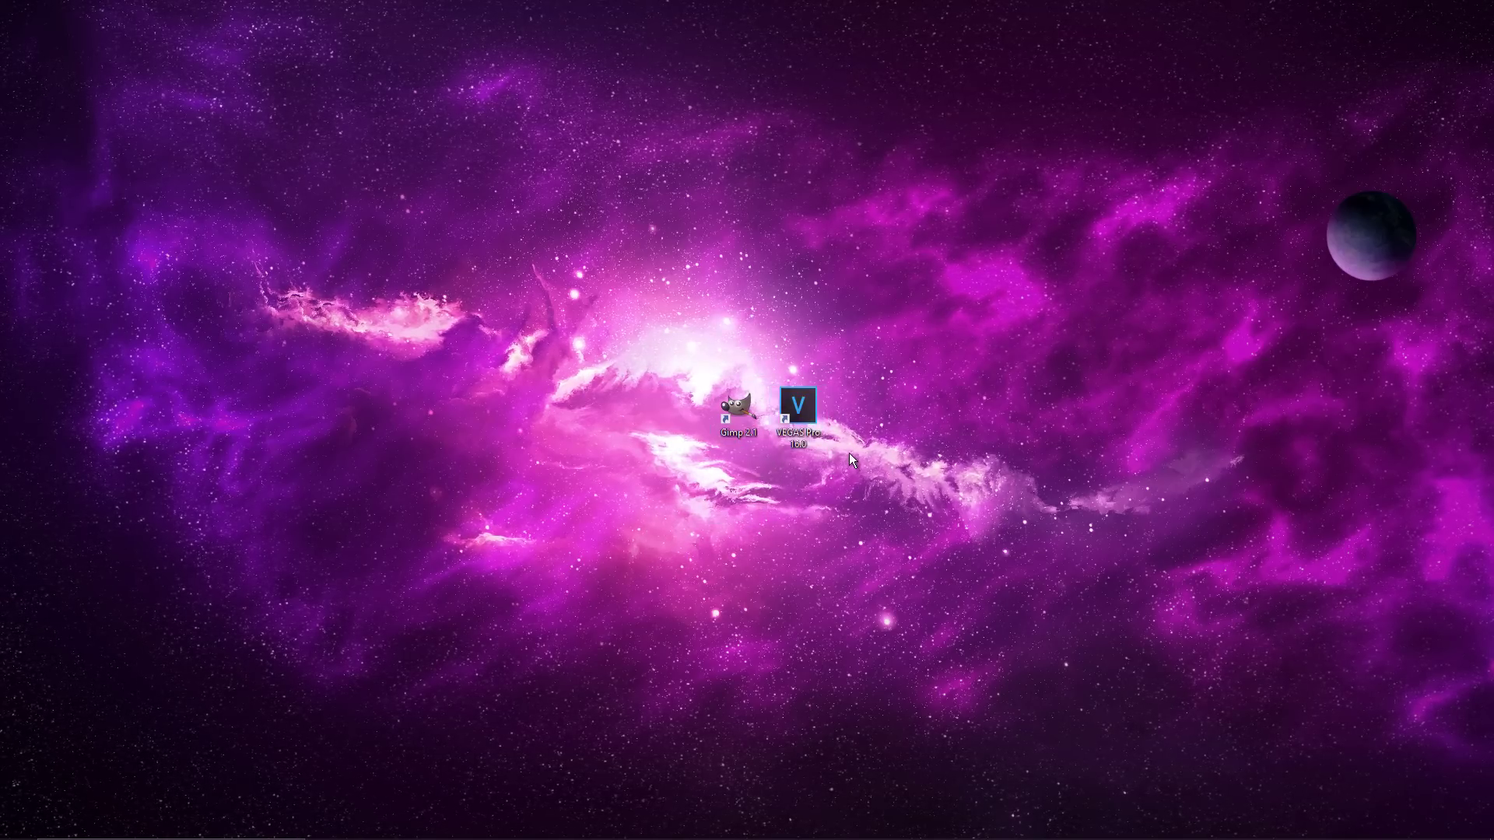
Launch VEGAS Pro 16.0 and add a Default Text (Legacy) event reading "h" at the start of the timeline
{"action": "double_click", "coordinate": [799, 415]}
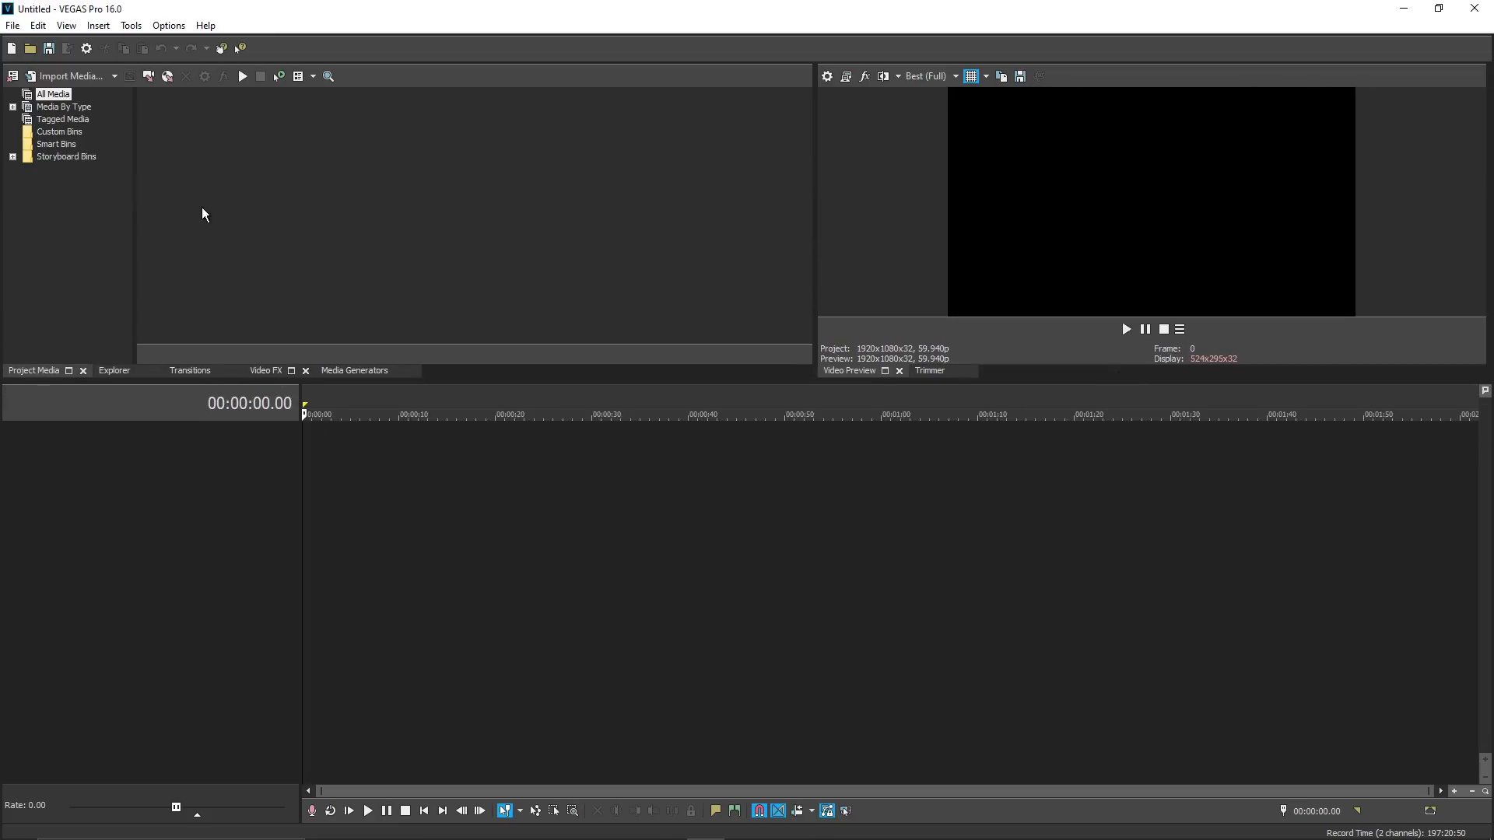
{"action": "left_click", "coordinate": [352, 371]}
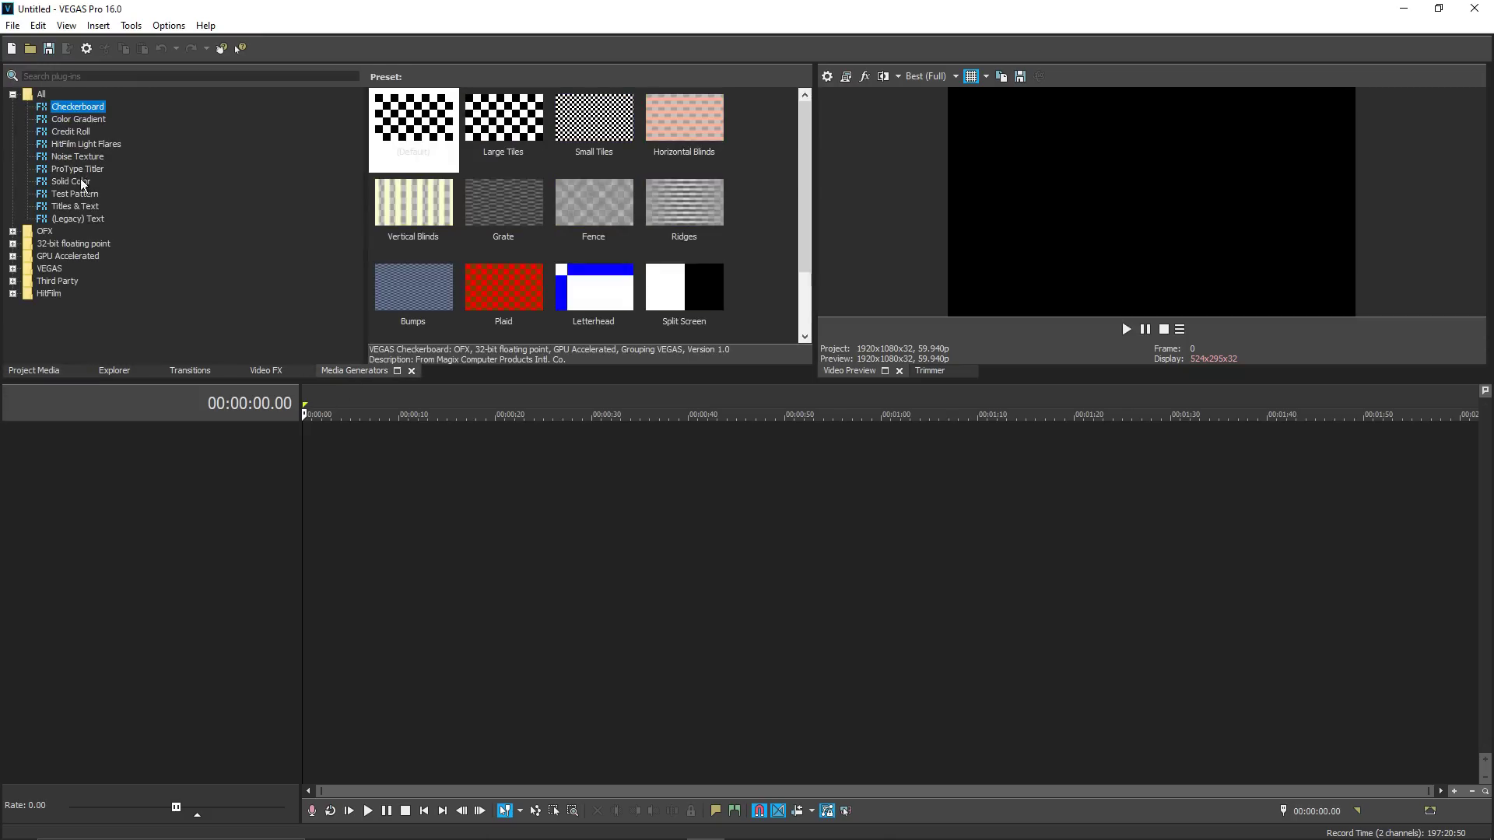
{"action": "left_click", "coordinate": [78, 219]}
{"action": "left_click_drag", "start_coordinate": [413, 124], "coordinate": [311, 450]}
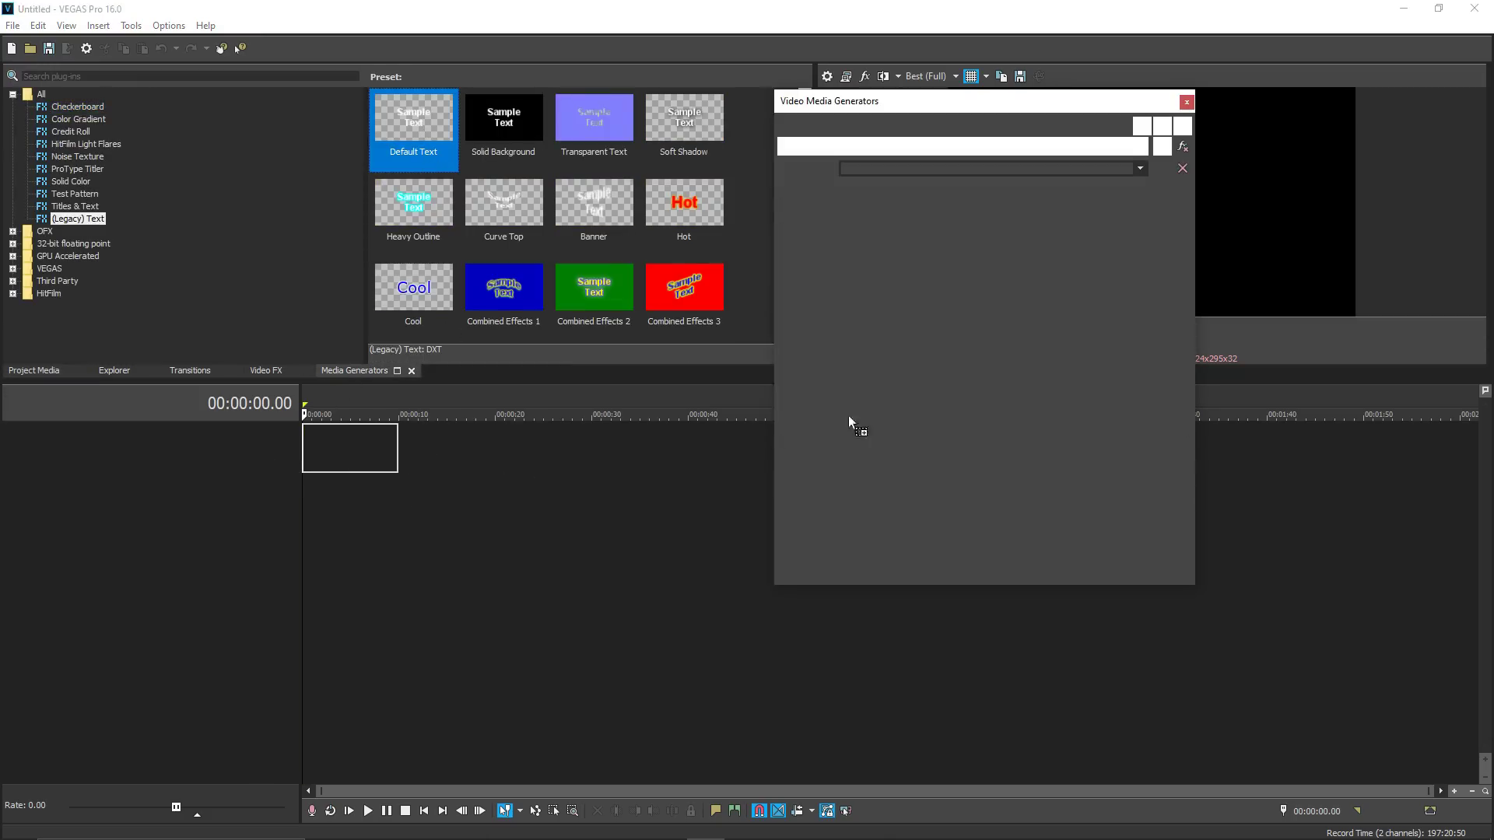
Set the project video width and height to 128 × 128 and apply the properties
{"action": "left_click", "coordinate": [828, 76]}
{"action": "double_click", "coordinate": [661, 178]}
{"action": "type", "text": "128128"}
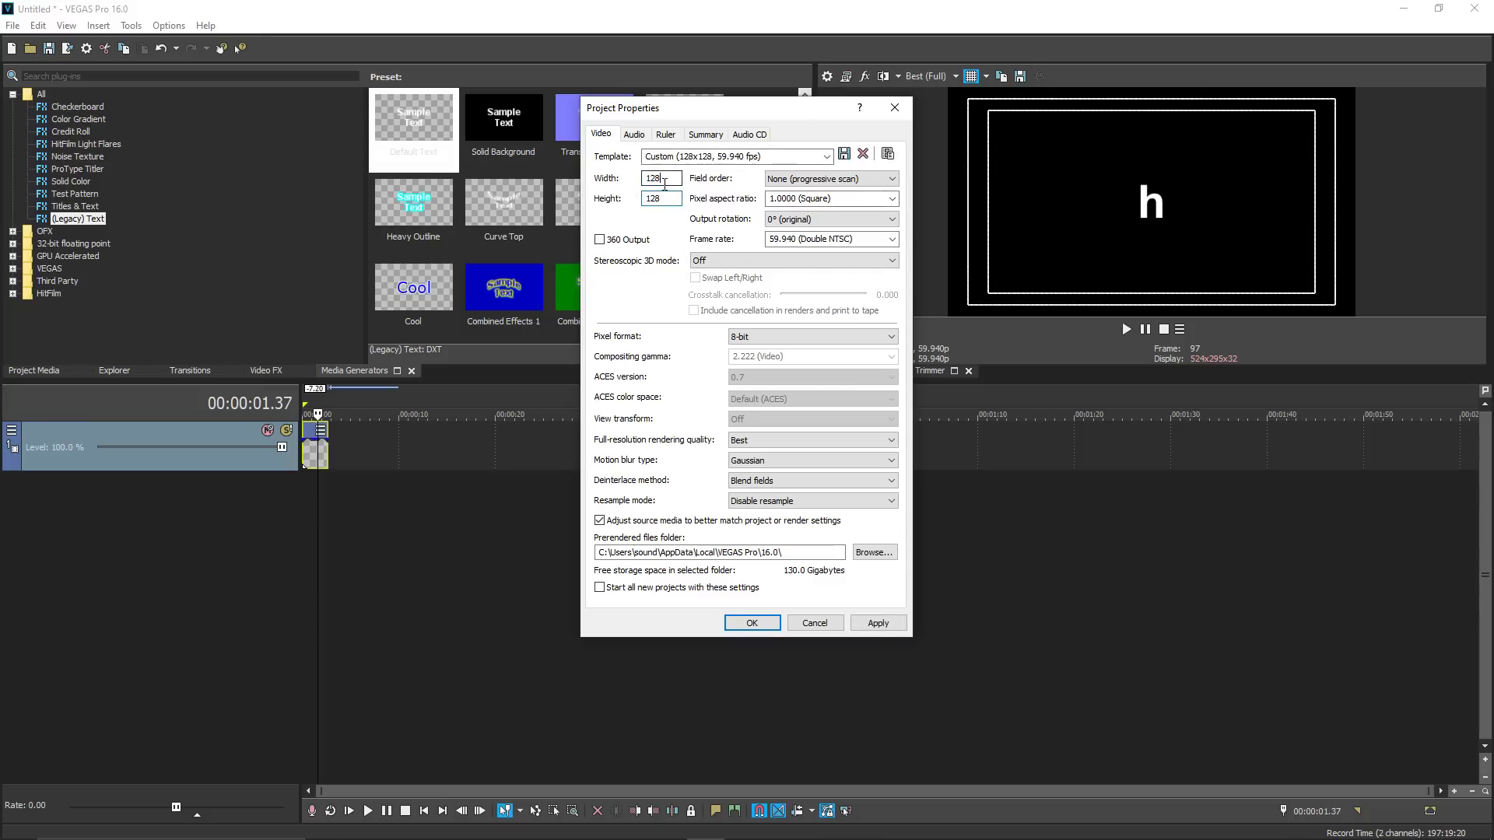
{"action": "left_click", "coordinate": [873, 623]}
{"action": "left_click", "coordinate": [776, 622]}
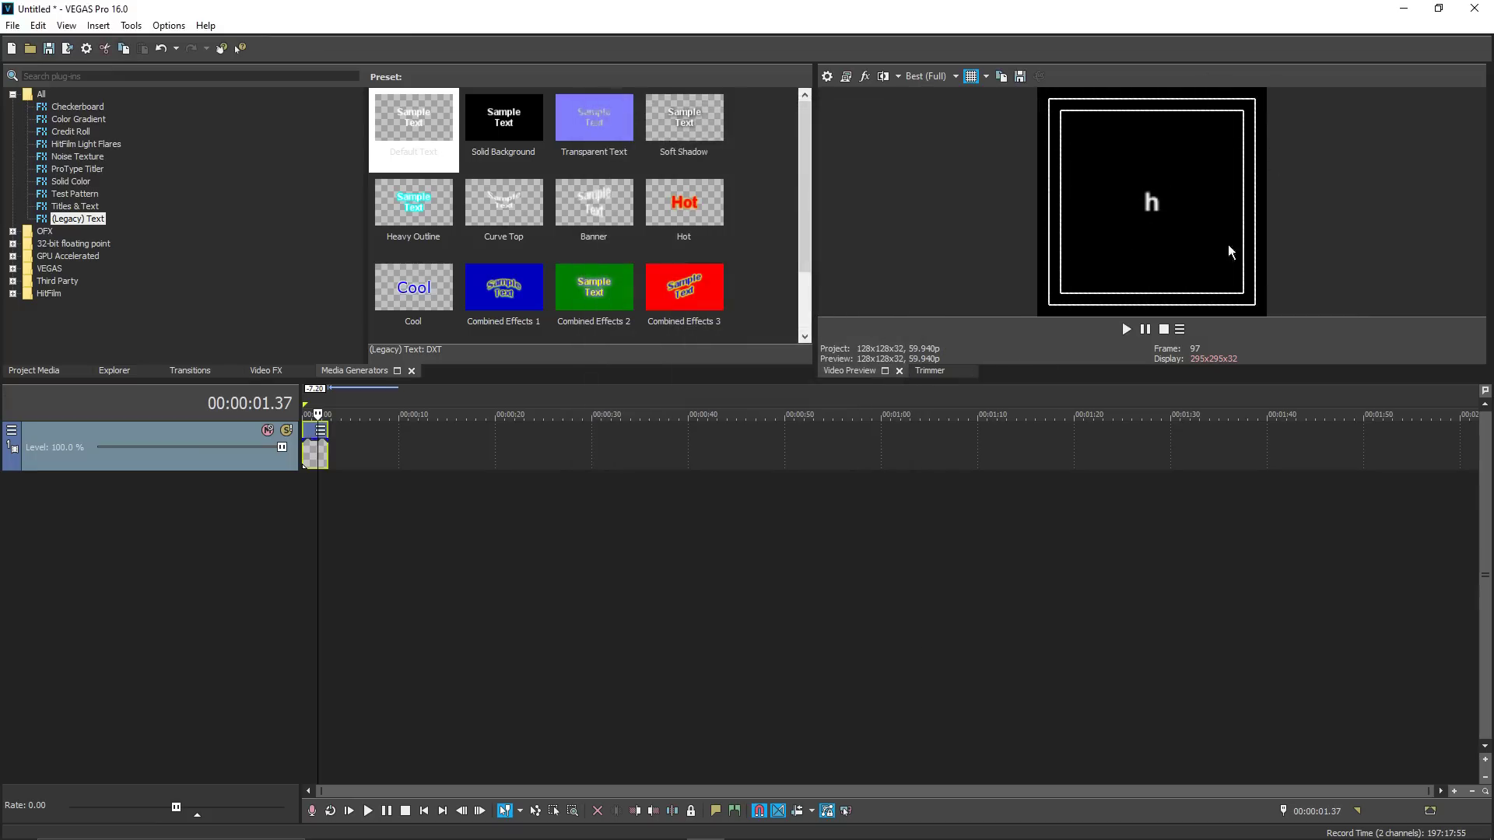
Increase the font size of the letter "h" in the text event's generated media
{"action": "scroll", "coordinate": [455, 507], "scroll_direction": "up", "scroll_amount": 6}
{"action": "left_click", "coordinate": [481, 430]}
{"action": "left_click_drag", "start_coordinate": [976, 108], "coordinate": [499, 157]}
{"action": "double_click", "coordinate": [527, 333]}
{"action": "left_click", "coordinate": [517, 281]}
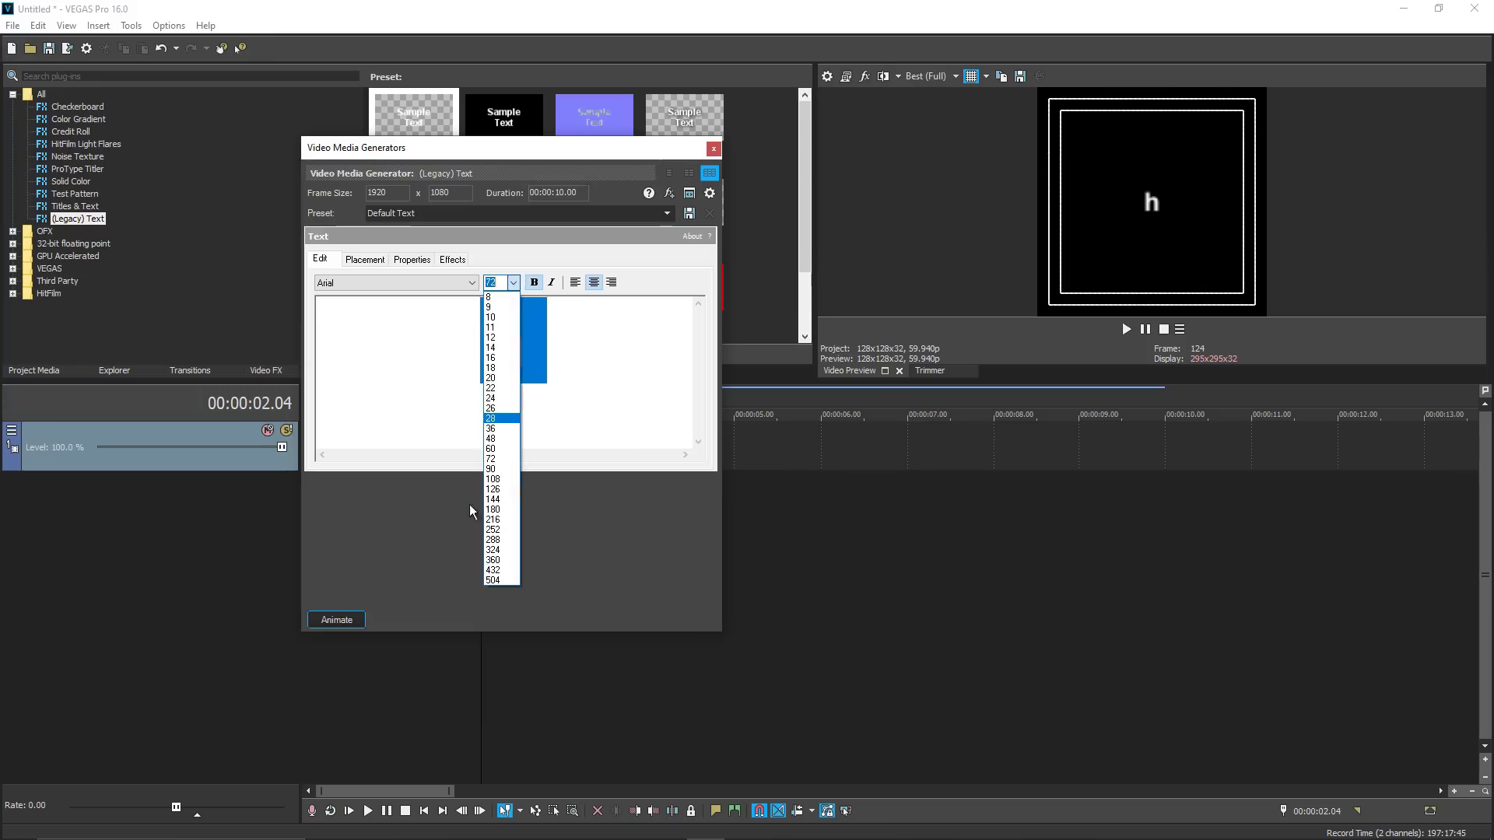
{"action": "left_click", "coordinate": [498, 510]}
{"action": "left_click", "coordinate": [514, 282]}
{"action": "left_click", "coordinate": [493, 539]}
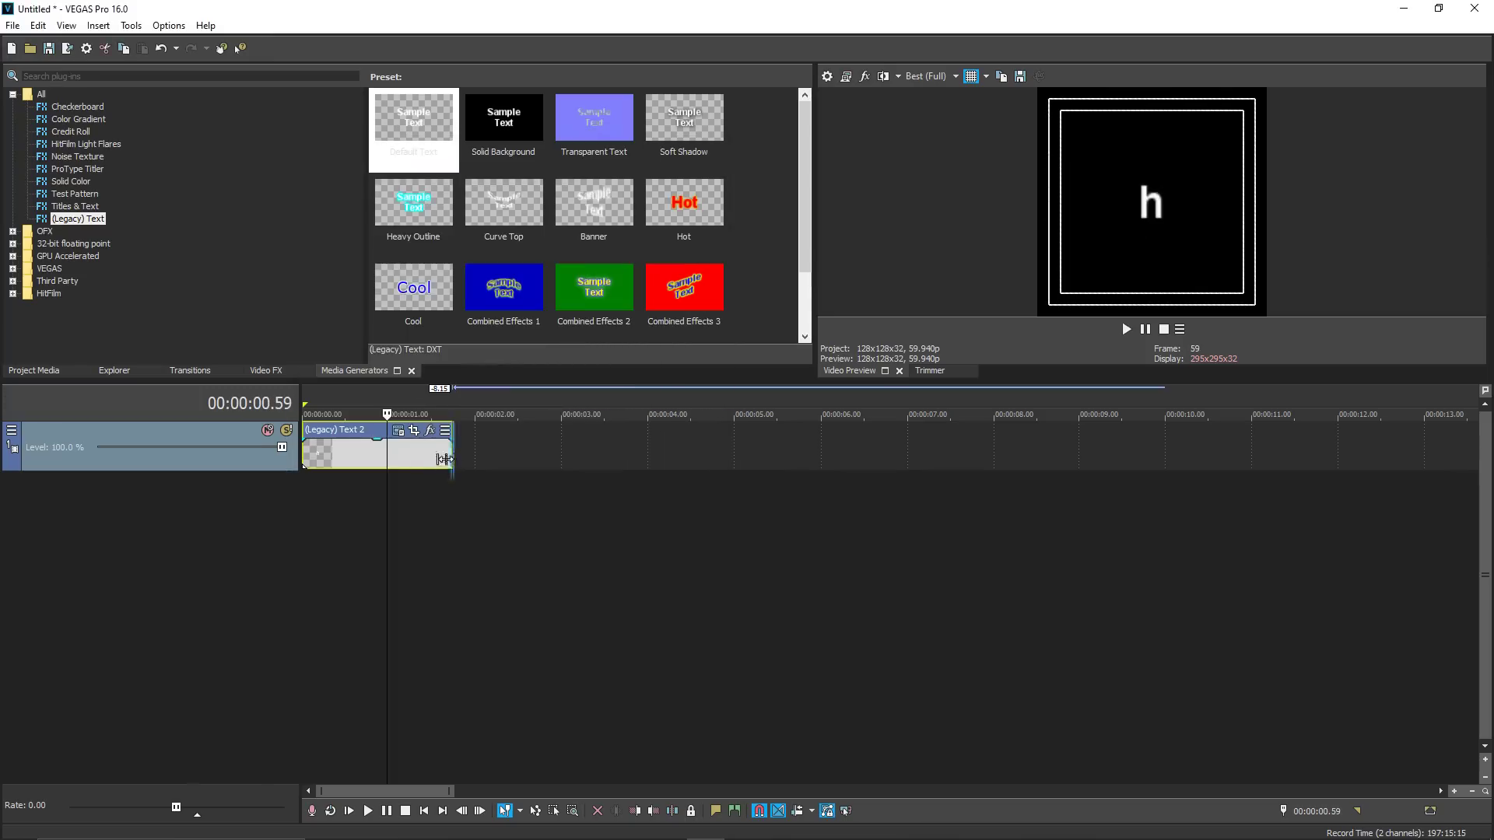
Trim the end of the "h" text event to 00:00:00.12 on the timeline
{"action": "left_click_drag", "start_coordinate": [453, 462], "coordinate": [371, 457]}
{"action": "left_click", "coordinate": [340, 459]}
{"action": "scroll", "coordinate": [366, 455], "scroll_direction": "up", "scroll_amount": 5}
{"action": "left_click", "coordinate": [360, 456]}
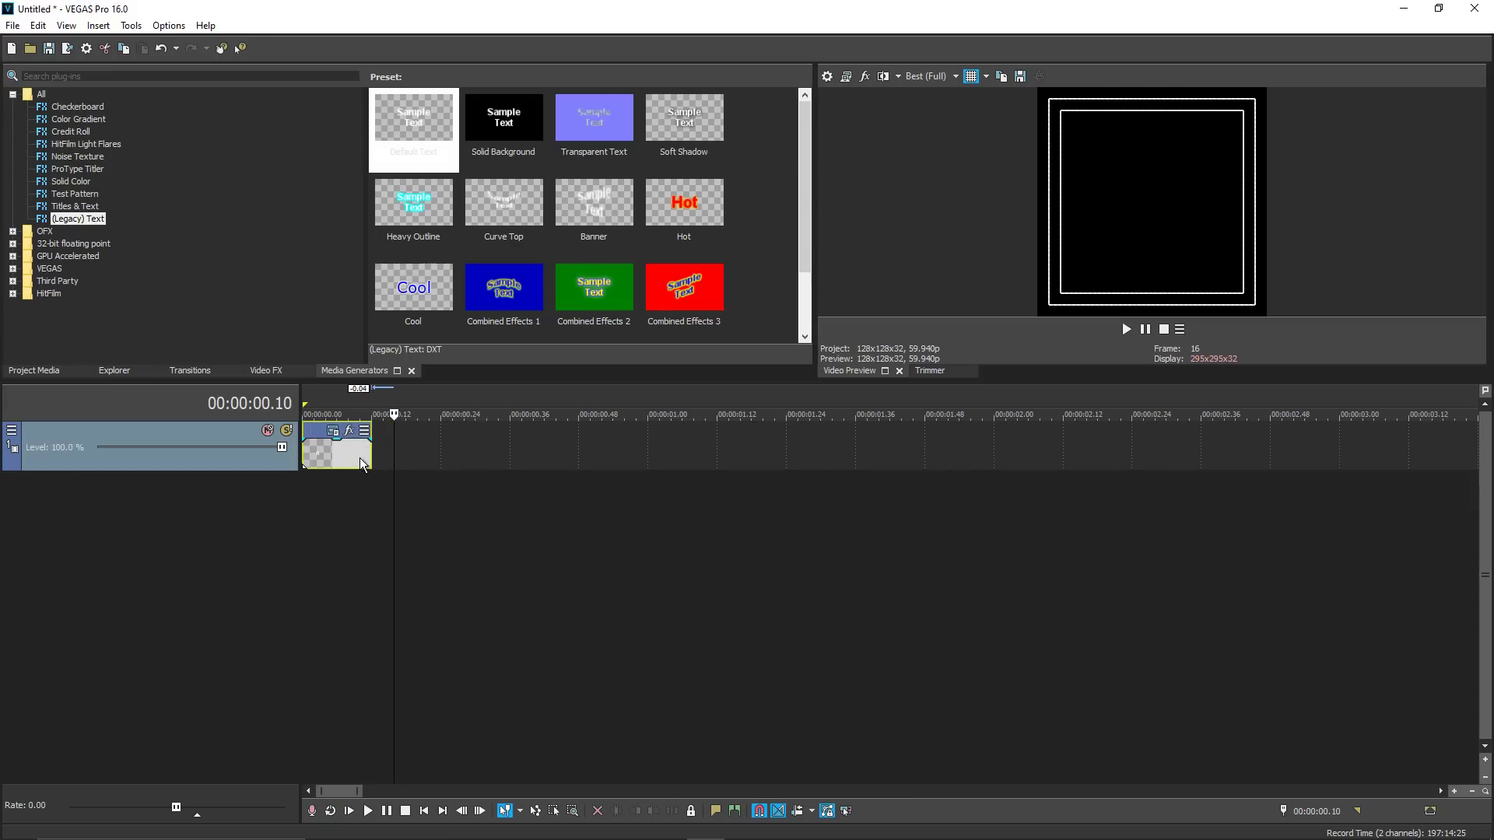
Copy the "h" text event, paste an independent copy directly after it, and change the copy's text to "he"
{"action": "key", "text": "ctrl+c"}
{"action": "left_click", "coordinate": [377, 457]}
{"action": "key", "text": "ctrl+v"}
{"action": "left_click", "coordinate": [855, 354]}
{"action": "right_click", "coordinate": [388, 460]}
{"action": "left_click", "coordinate": [463, 341]}
{"action": "type", "text": "he"}
{"action": "left_click", "coordinate": [713, 149]}
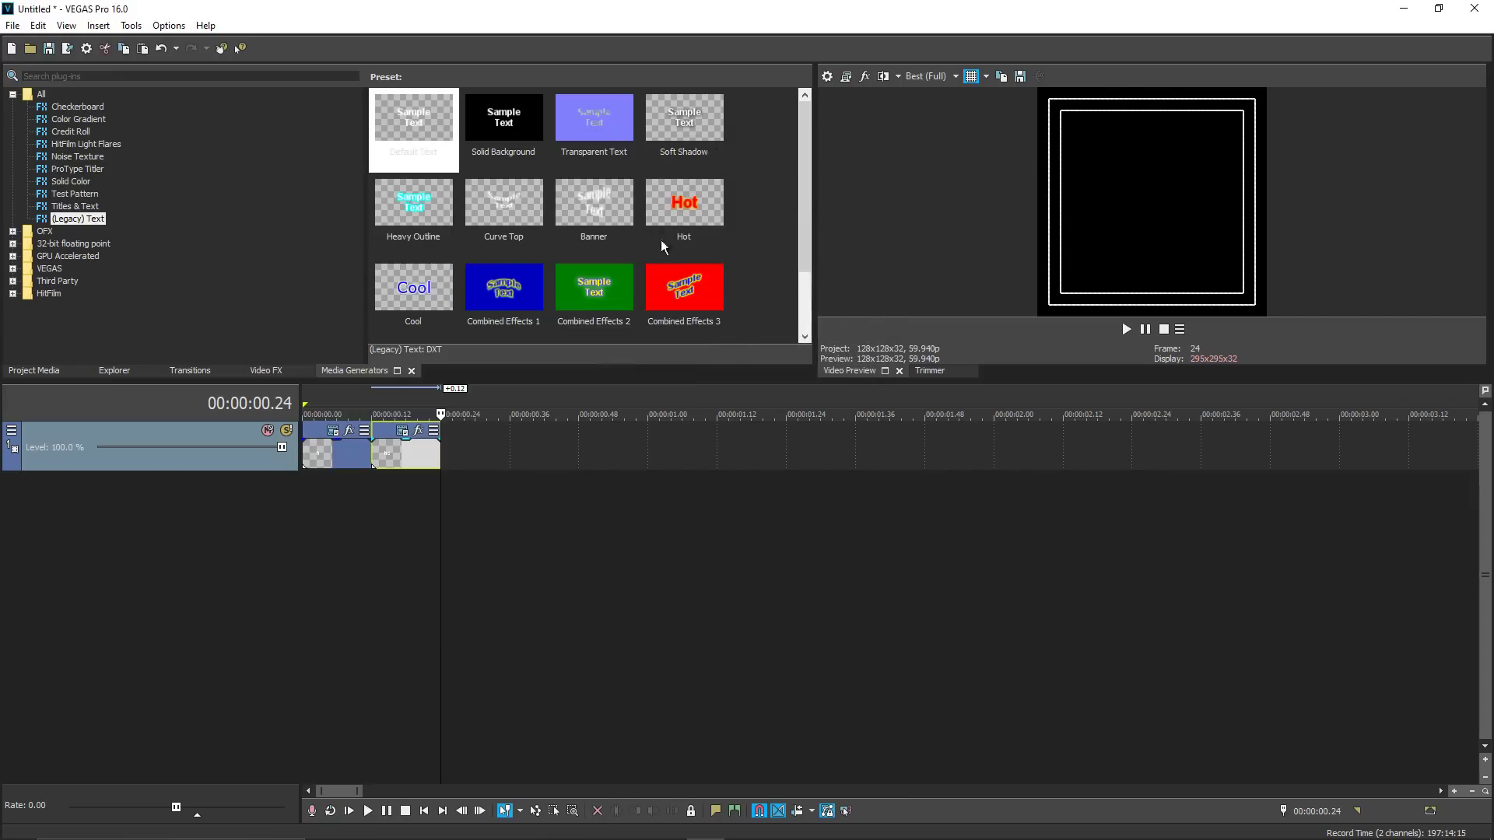
Paste a third text event after "he", change its text to "hel", and paste a fourth copy after it
{"action": "key", "text": "ctrl+v"}
{"action": "left_click", "coordinate": [850, 354]}
{"action": "right_click", "coordinate": [484, 456]}
{"action": "left_click", "coordinate": [591, 341]}
{"action": "type", "text": "l"}
{"action": "left_click", "coordinate": [713, 148]}
{"action": "key", "text": "ctrl+v"}
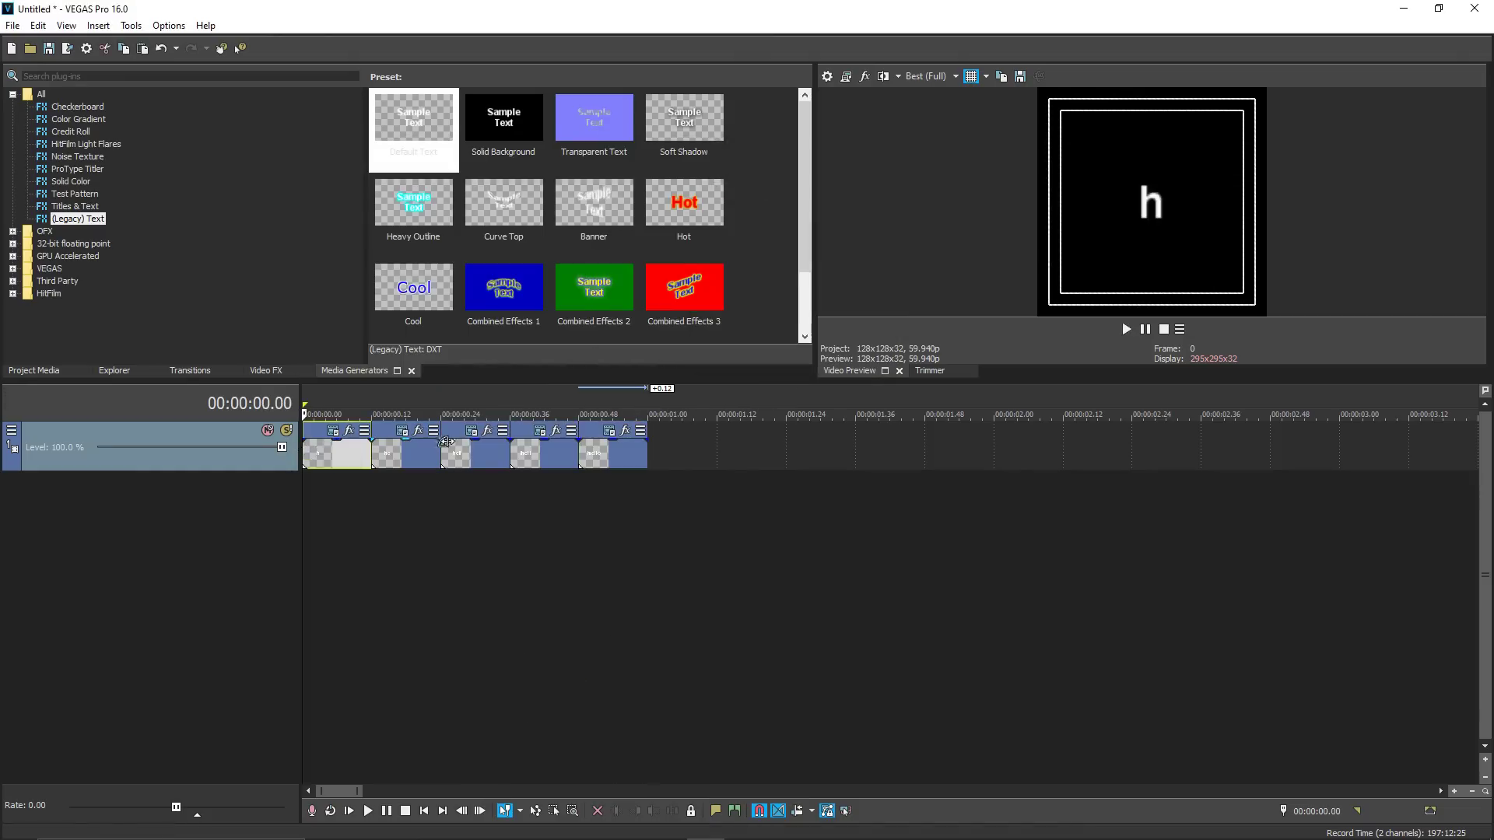
Play back the letter-by-letter text animation repeatedly to check its timing and size
{"action": "key", "text": "space"}
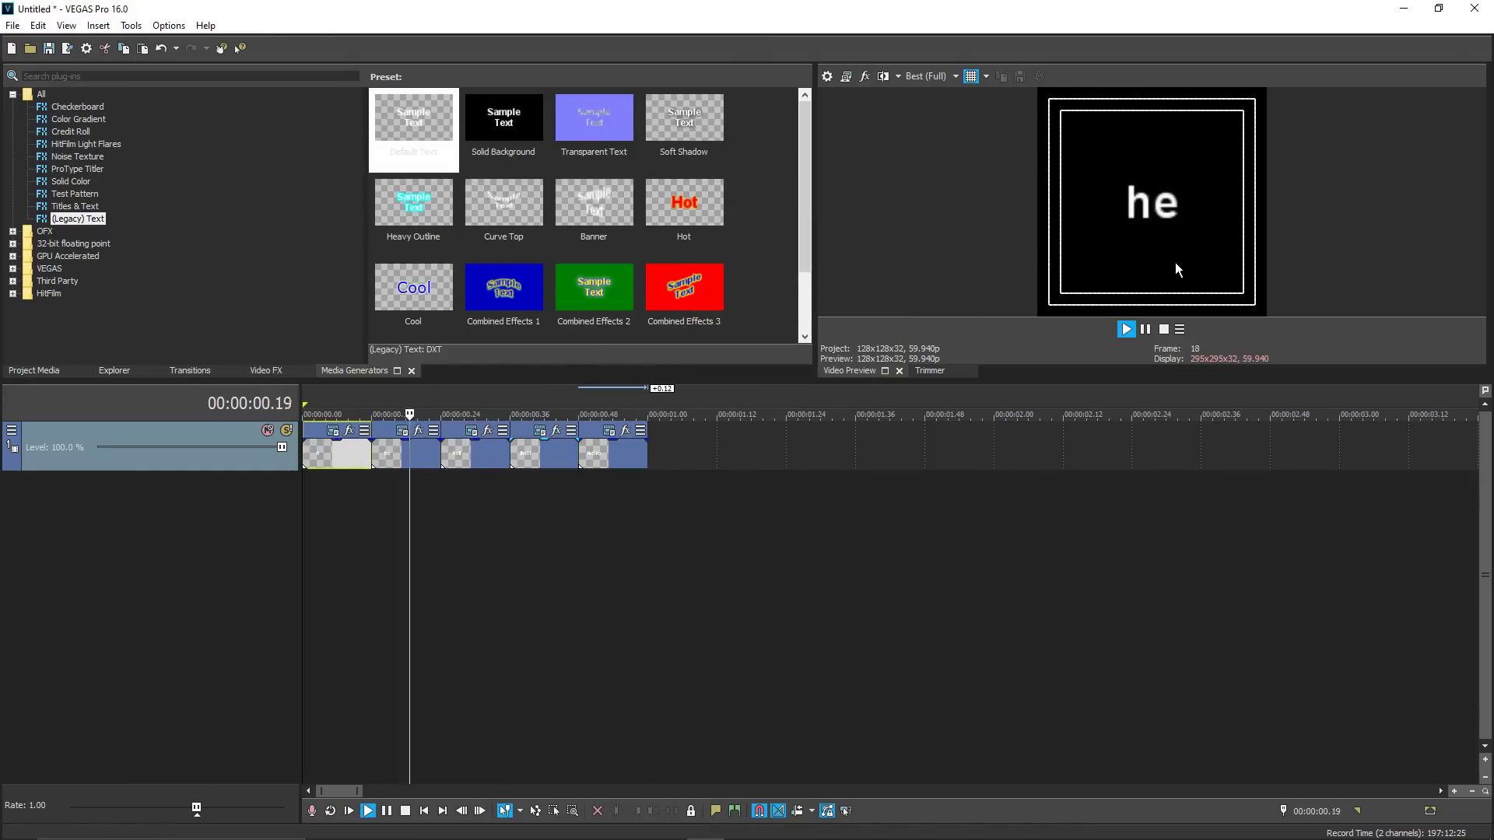
{"action": "key", "text": "space"}
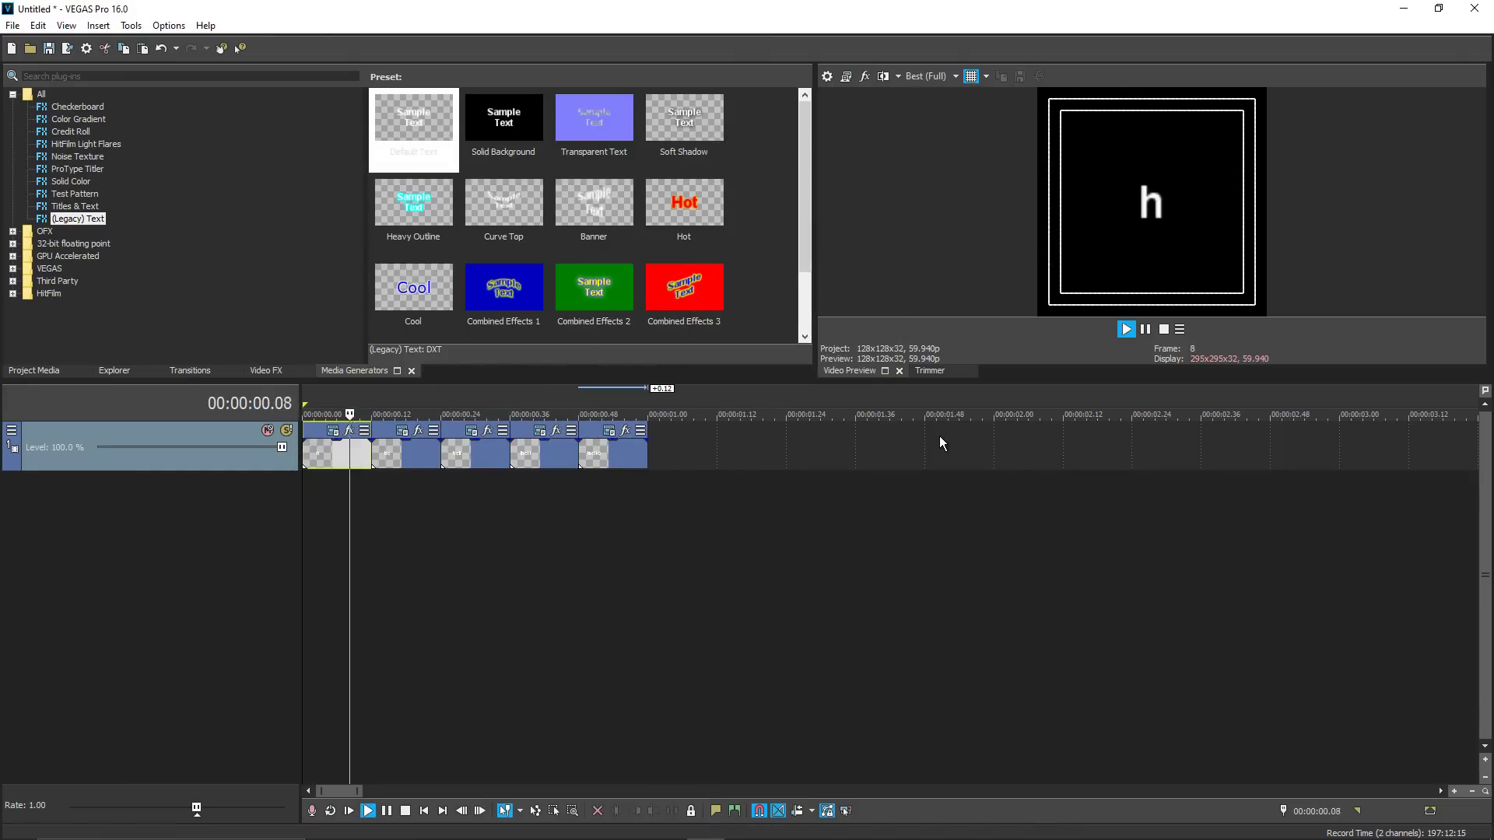
{"action": "key", "text": "space"}
{"action": "key", "text": "space"}
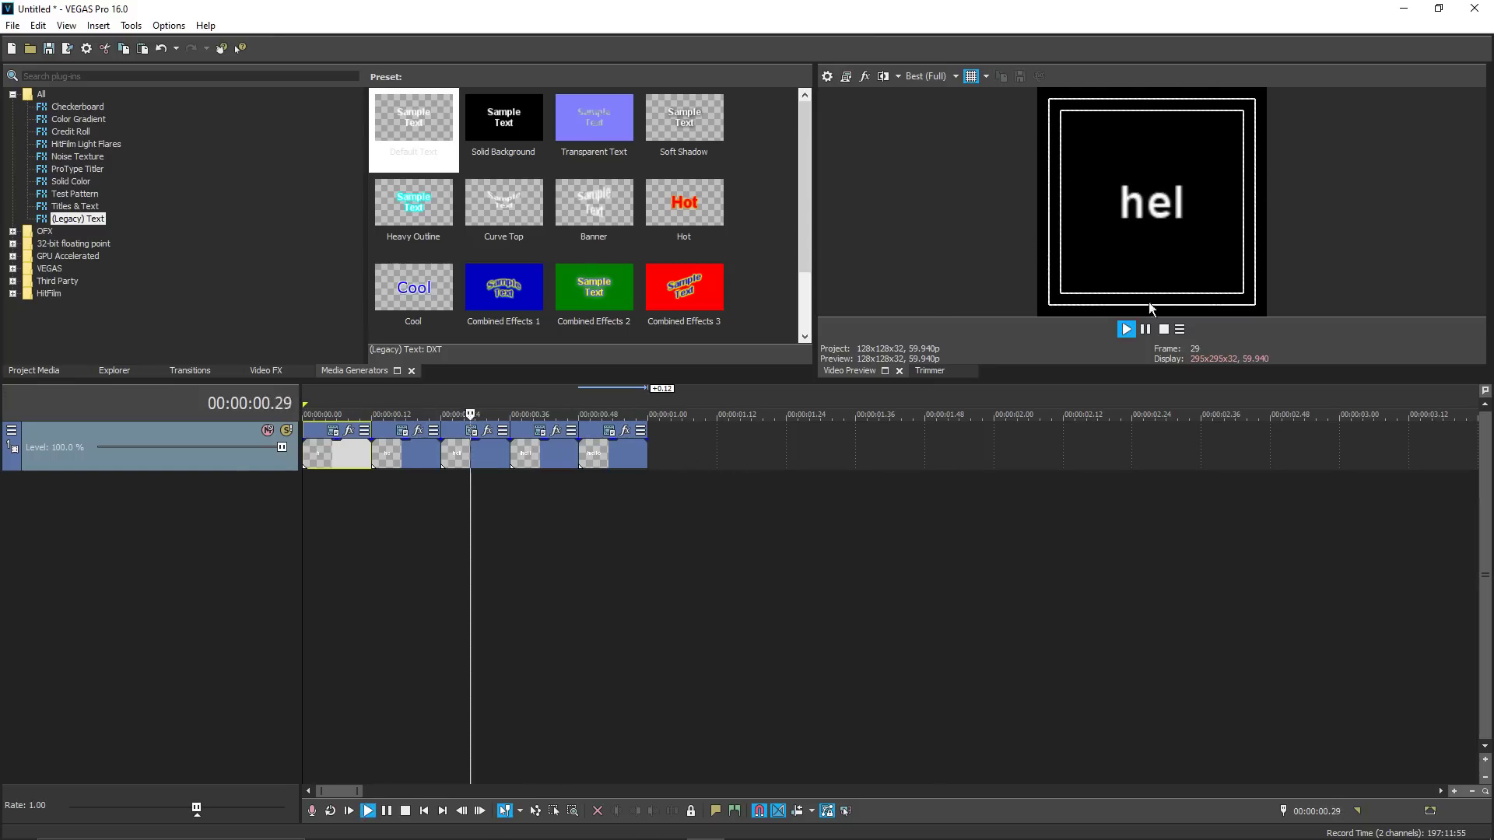
{"action": "key", "text": "space"}
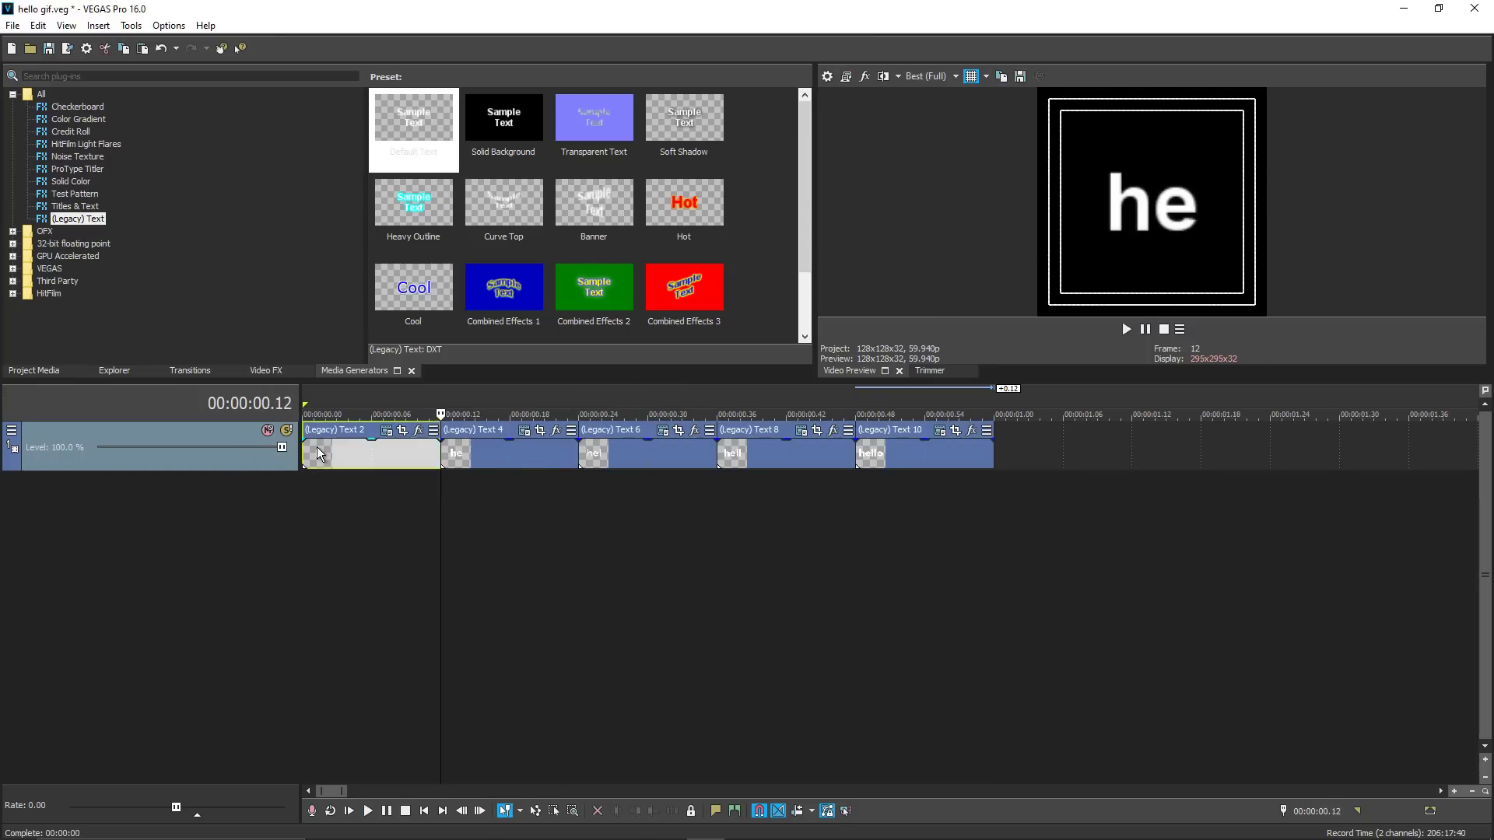
{"action": "key", "text": "space"}
{"action": "key", "text": "space"}
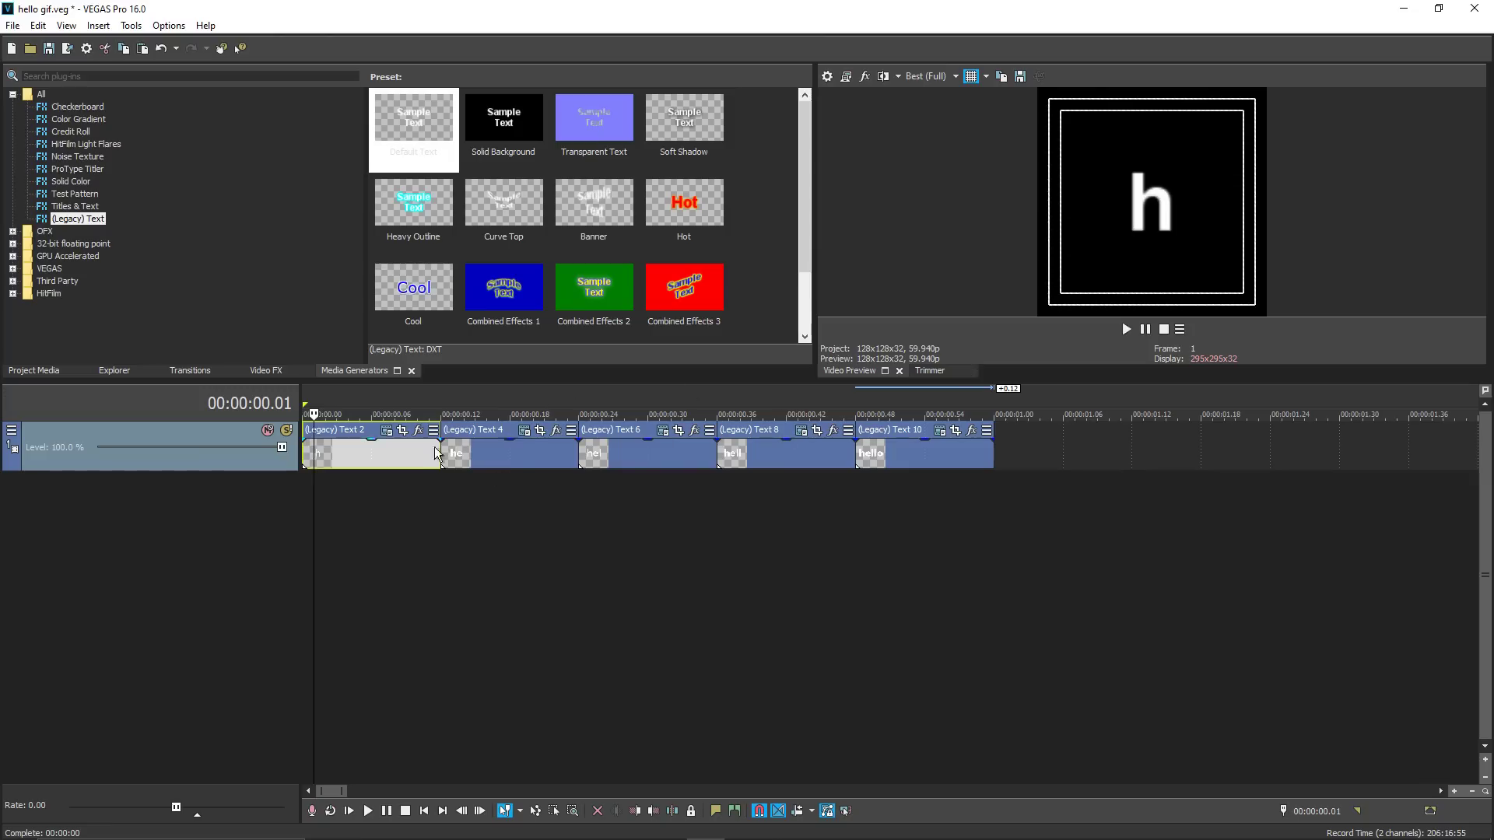
{"action": "key", "text": "space"}
{"action": "key", "text": "space"}
{"action": "left_click", "coordinate": [383, 462]}
{"action": "key", "text": "space"}
{"action": "key", "text": "space"}
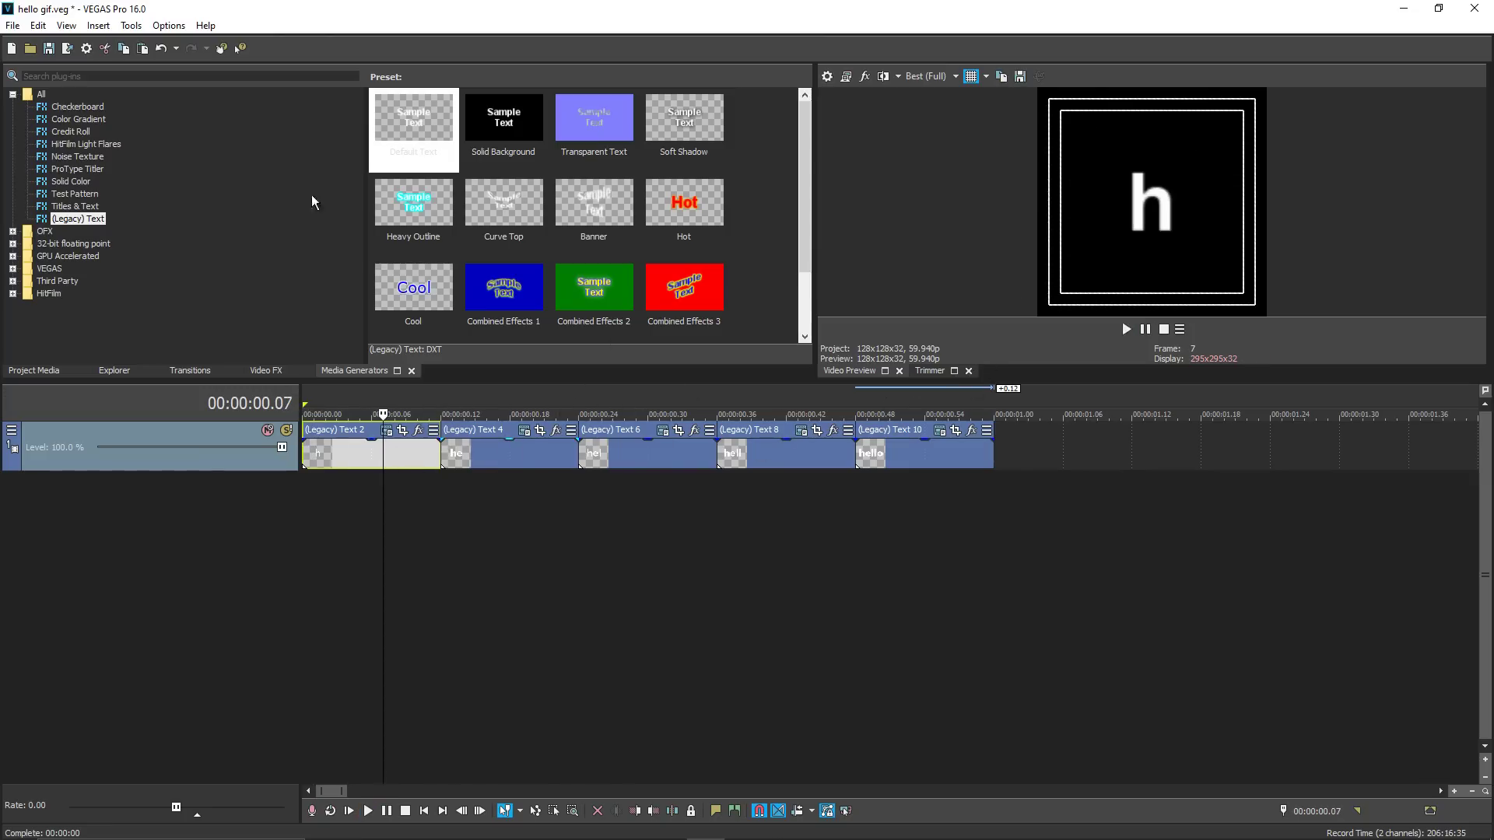
Add a Gray Solid Color event on a new track beneath the text events
{"action": "left_click", "coordinate": [70, 181]}
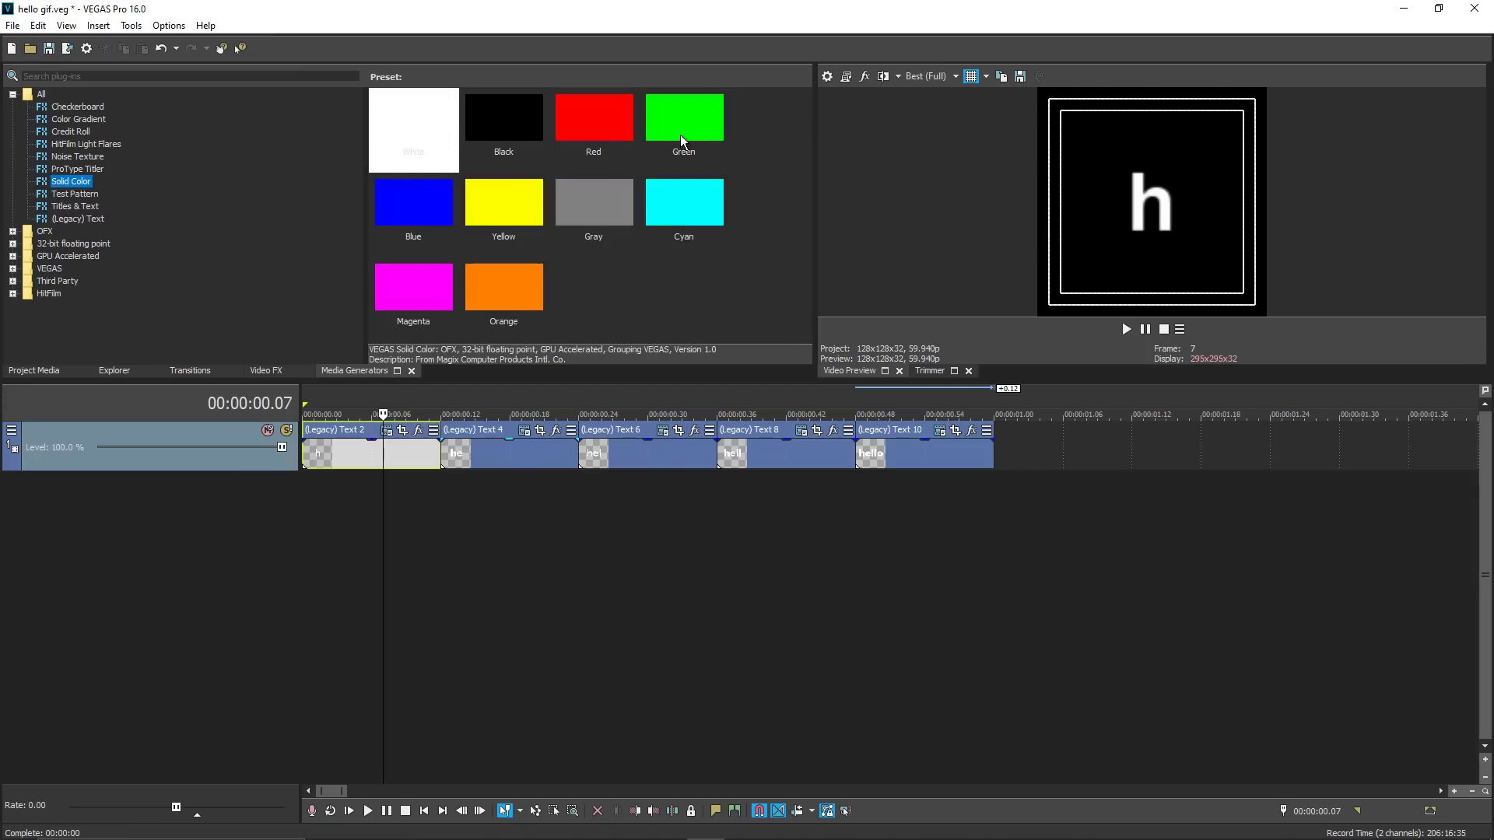
{"action": "left_click_drag", "start_coordinate": [589, 224], "coordinate": [350, 501]}
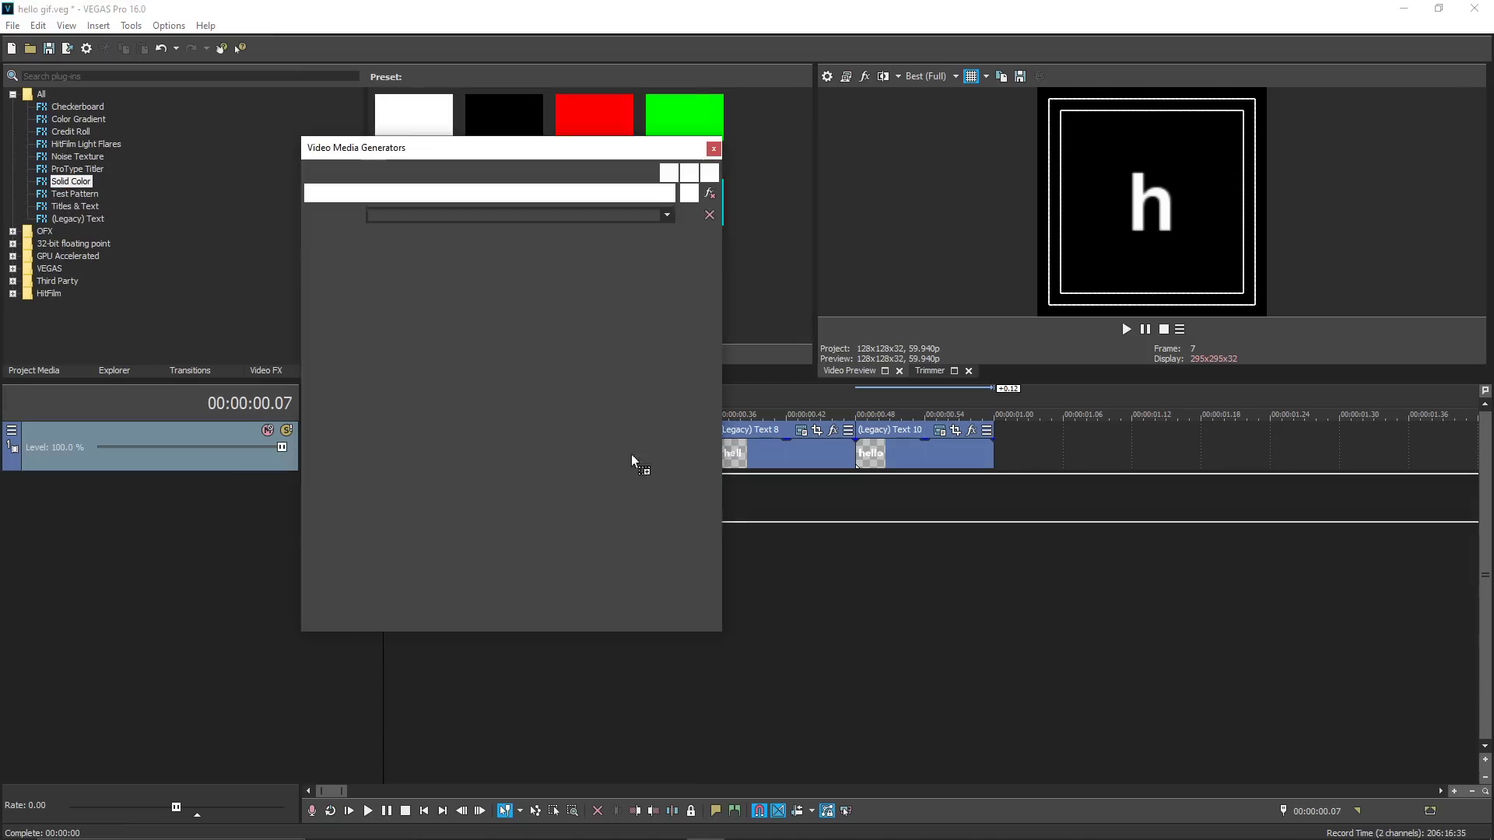
{"action": "left_click", "coordinate": [713, 151]}
{"action": "scroll", "coordinate": [937, 397], "scroll_direction": "down", "scroll_amount": 2}
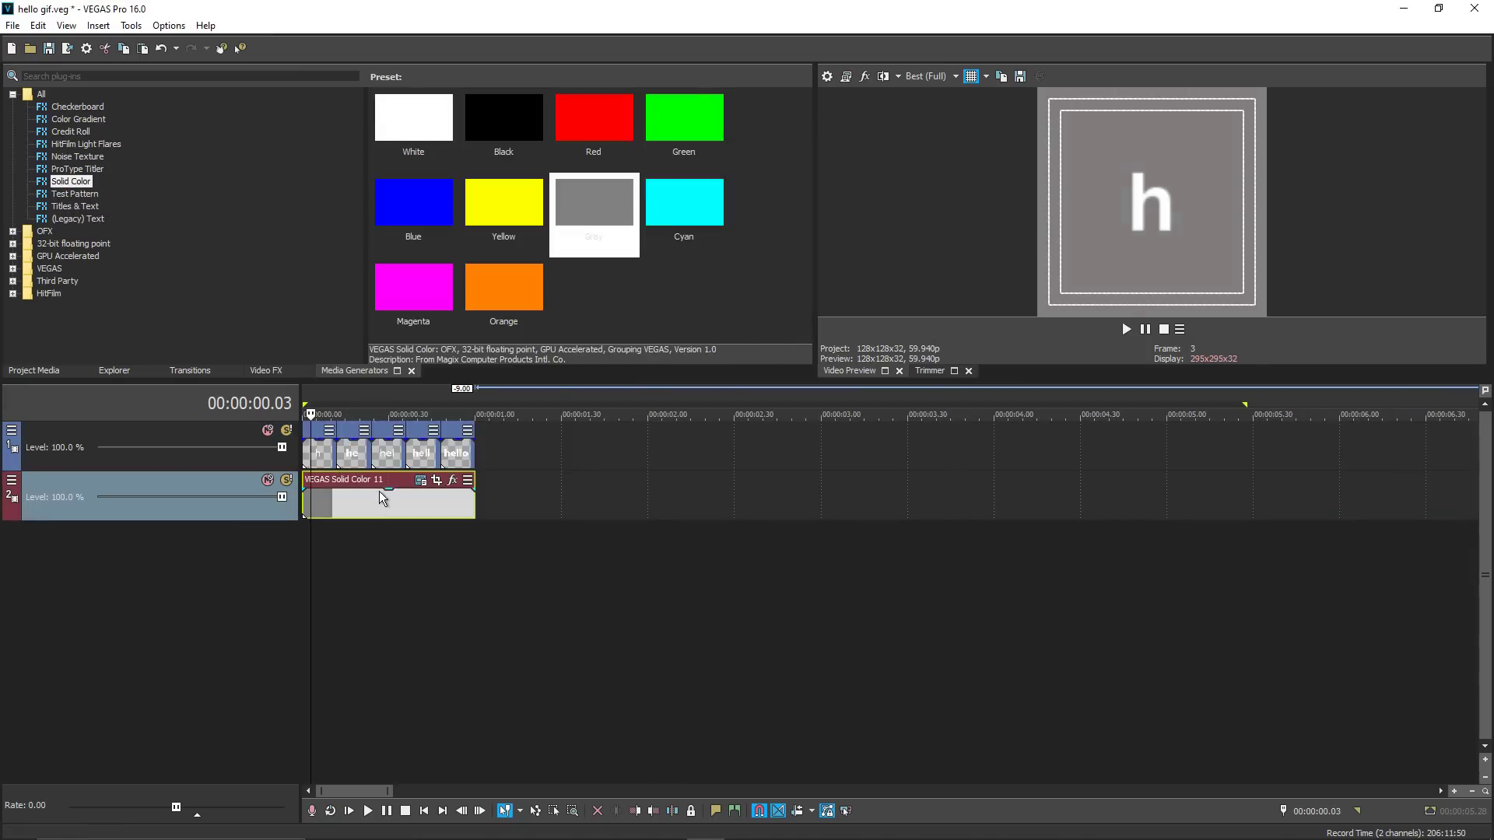
Play back the text animation over the solid color background to check the combined result
{"action": "key", "text": "space"}
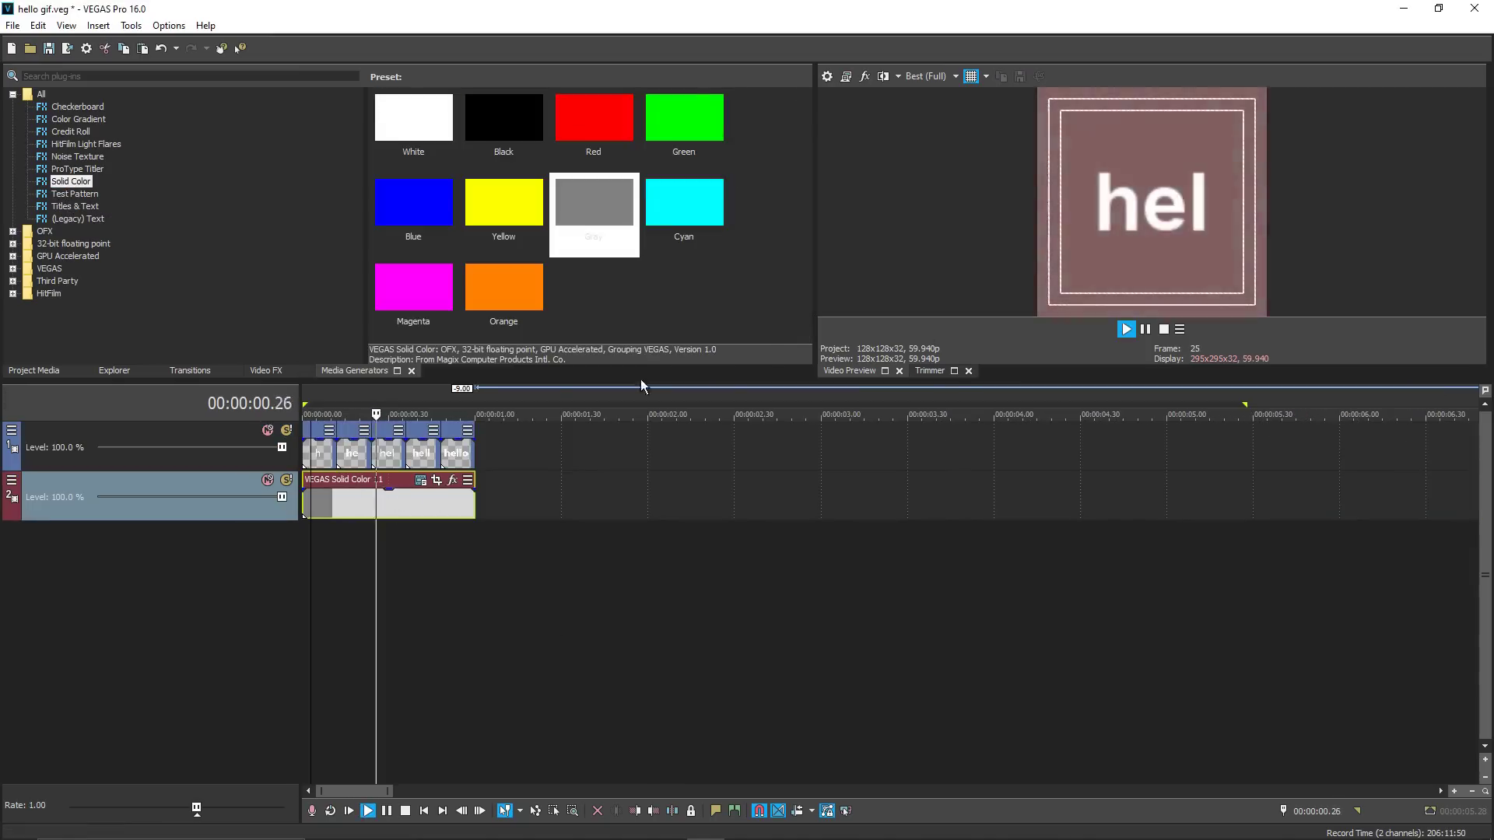
{"action": "key", "text": "space"}
{"action": "key", "text": "space"}
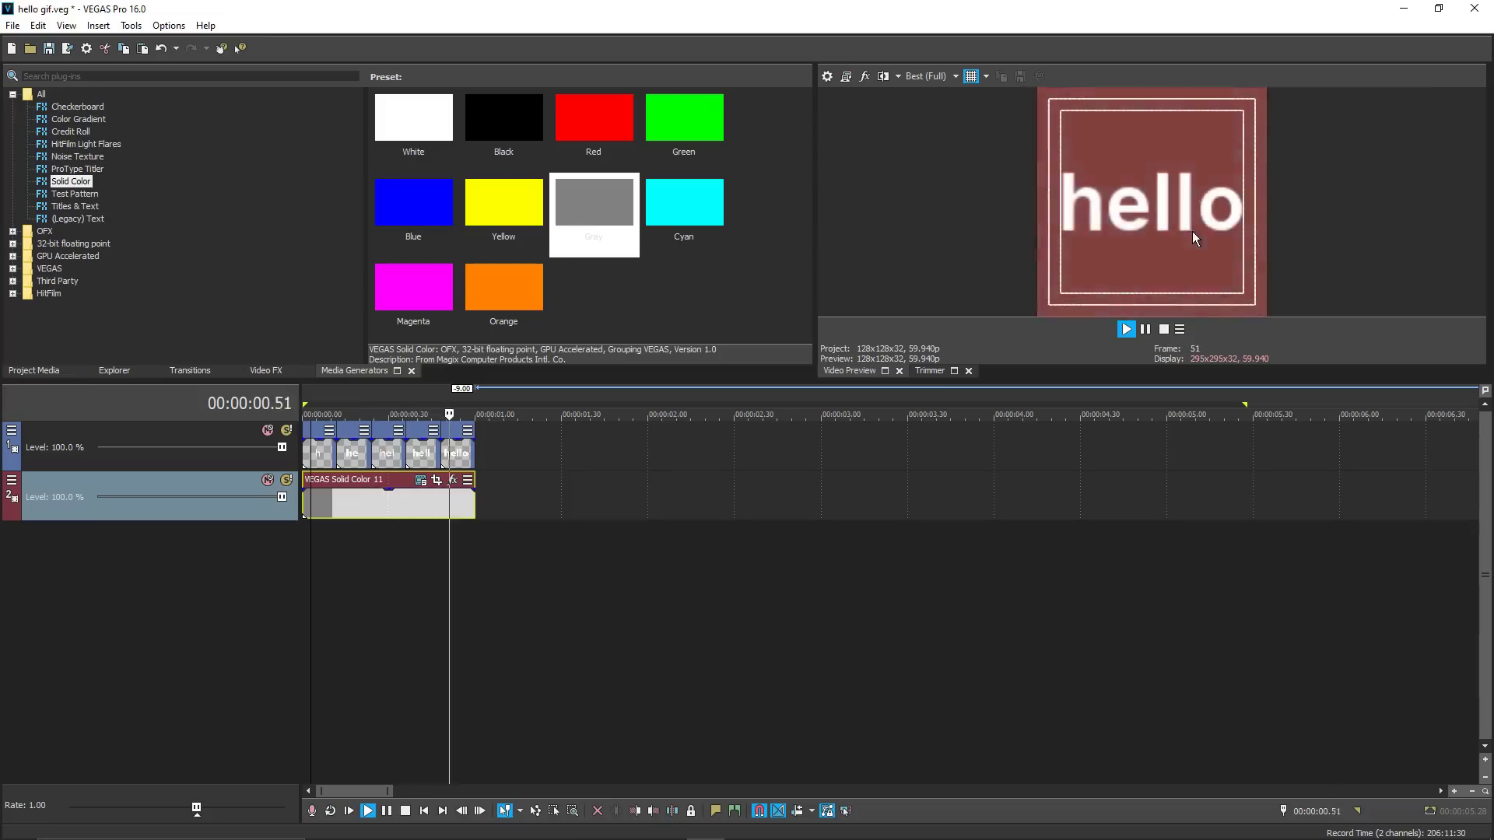
{"action": "key", "text": "space"}
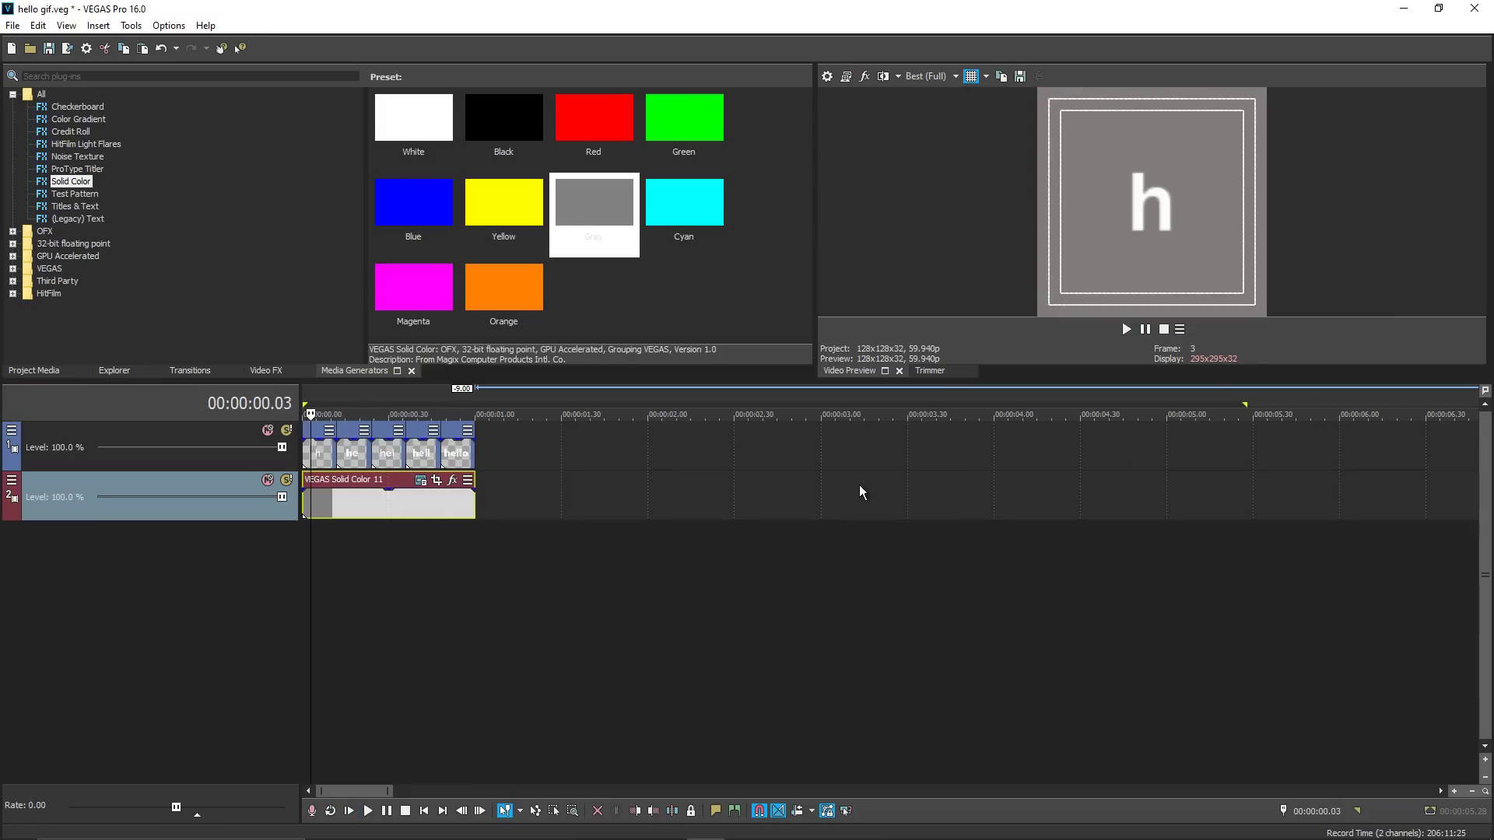